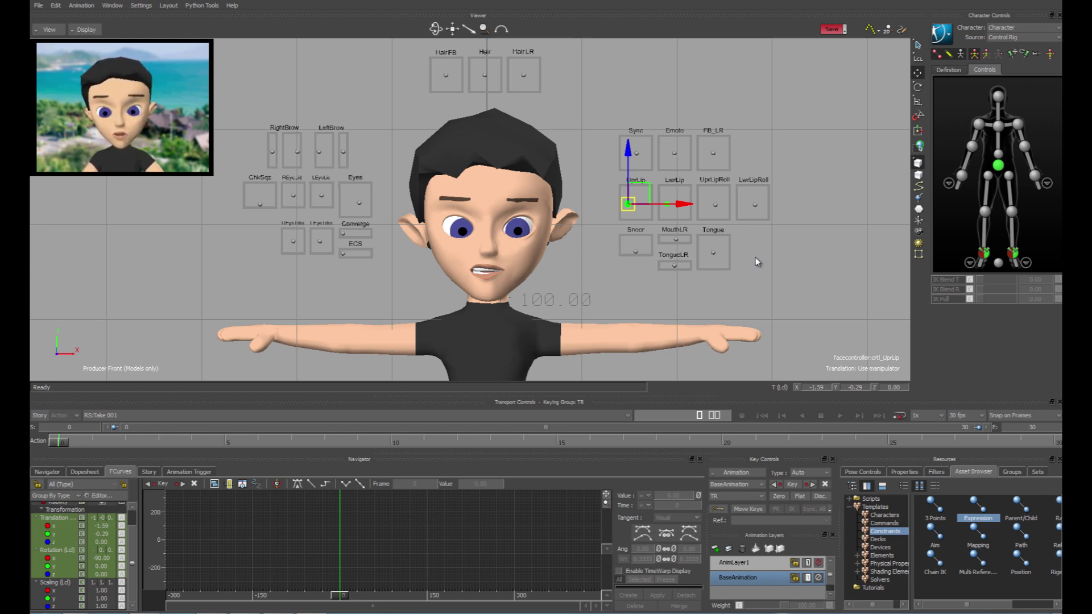
Step: Adjust the UprLip and LwrLip controls together, and move the Sync control to about X 0.90, Y -0.73
click(755, 257)
click(637, 154)
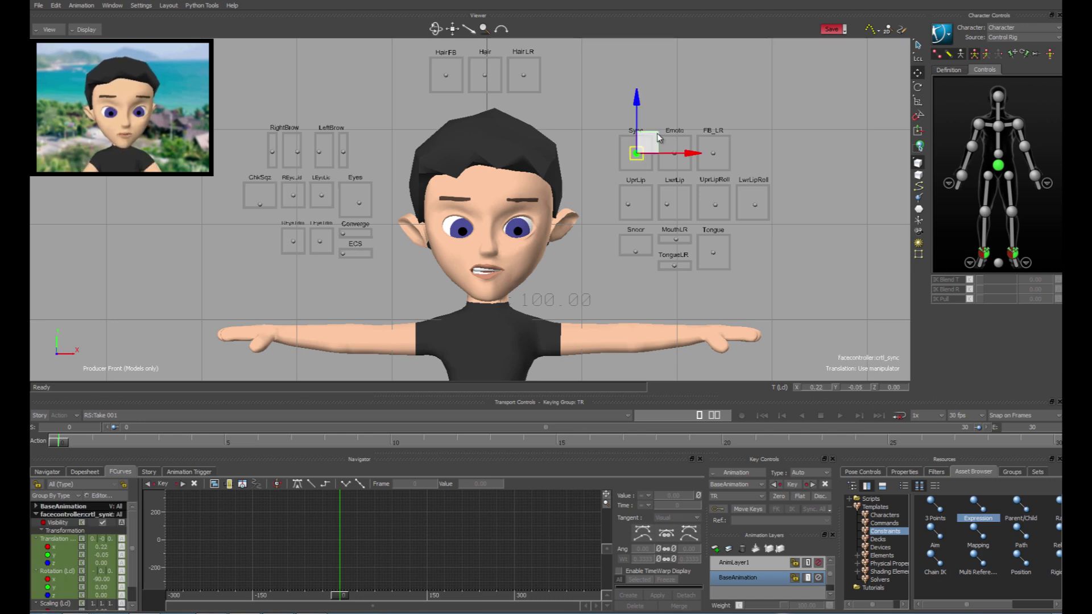
click(628, 203)
shift+click(669, 205)
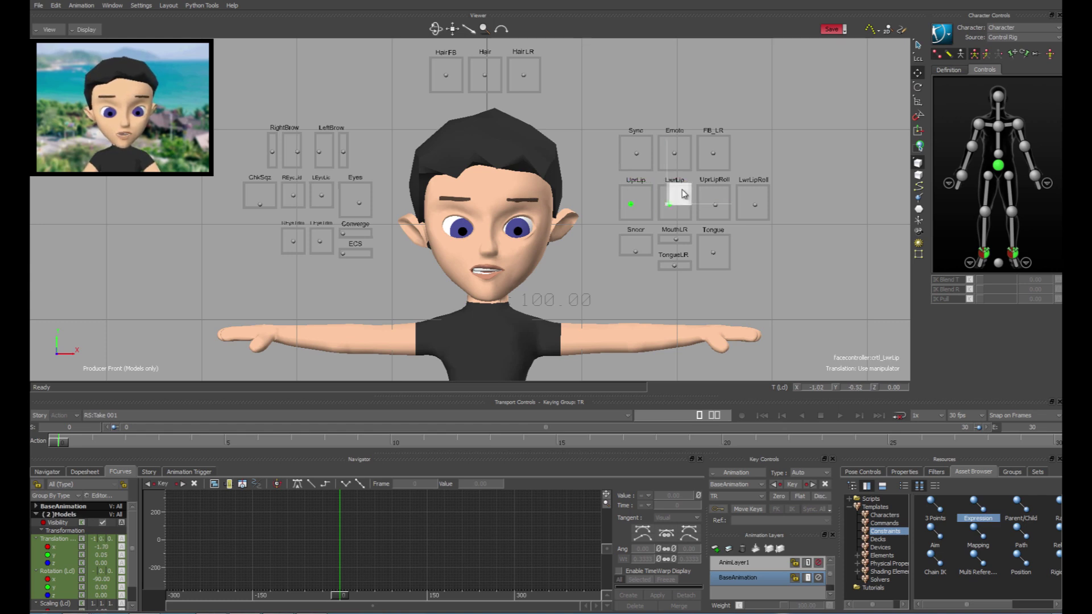
click(636, 153)
drag(663, 144, 662, 135)
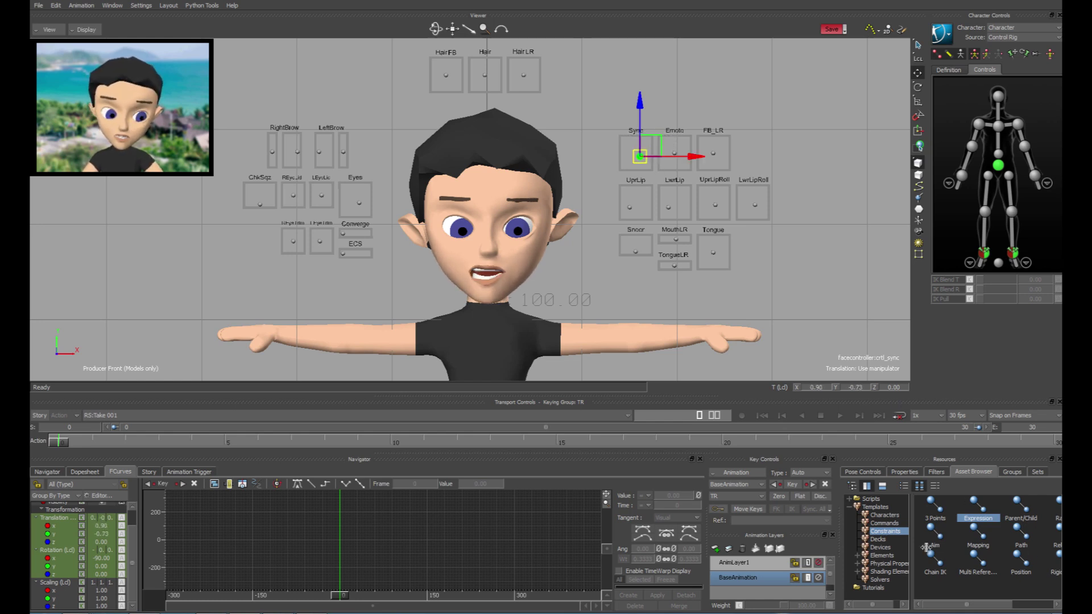
Step: Examine the available constraint templates, including Position, Expression, Aim, Chain IK, Multi Referential and Mapping
click(888, 531)
click(974, 561)
click(979, 544)
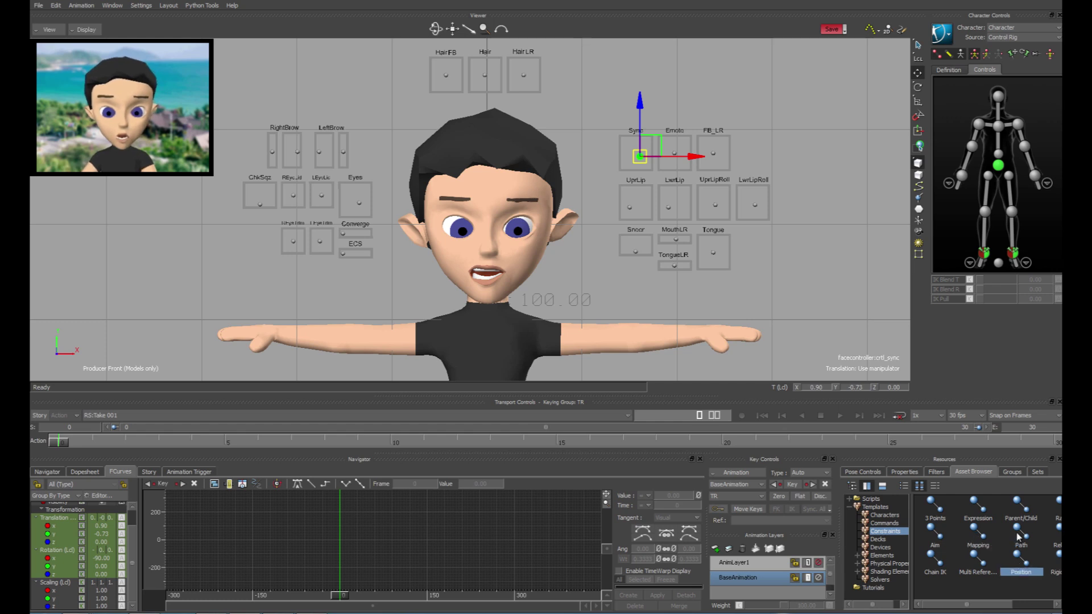
click(978, 511)
click(938, 537)
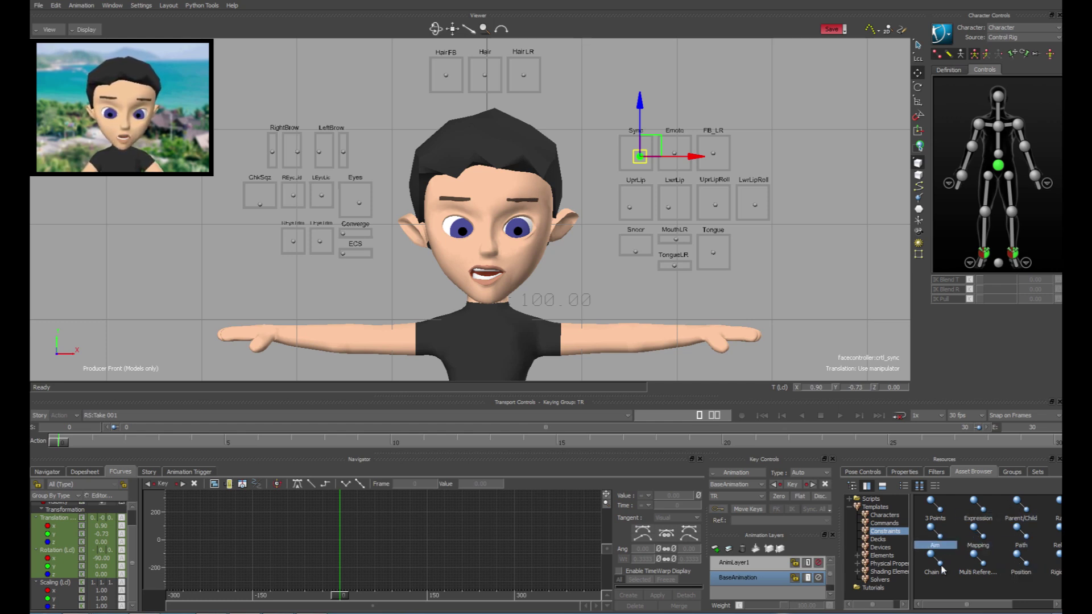
click(941, 565)
click(974, 561)
click(975, 537)
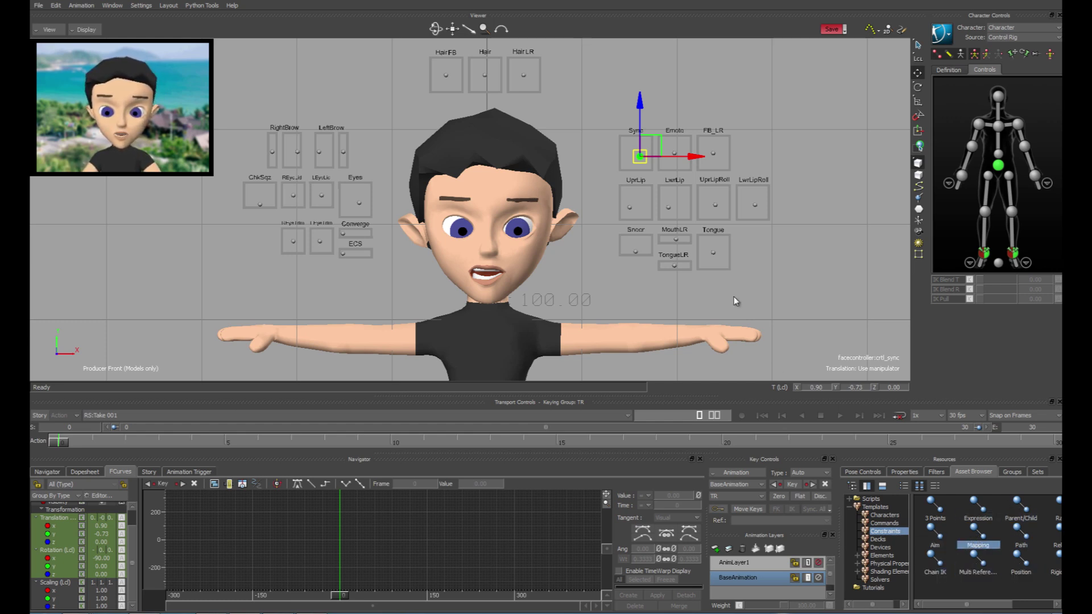
Step: Move the Eyes control to about X -0.70, Y 0.33 and the MouthLR control to about X 0.57, and select both lip roll controls
click(360, 200)
drag(369, 191, 370, 182)
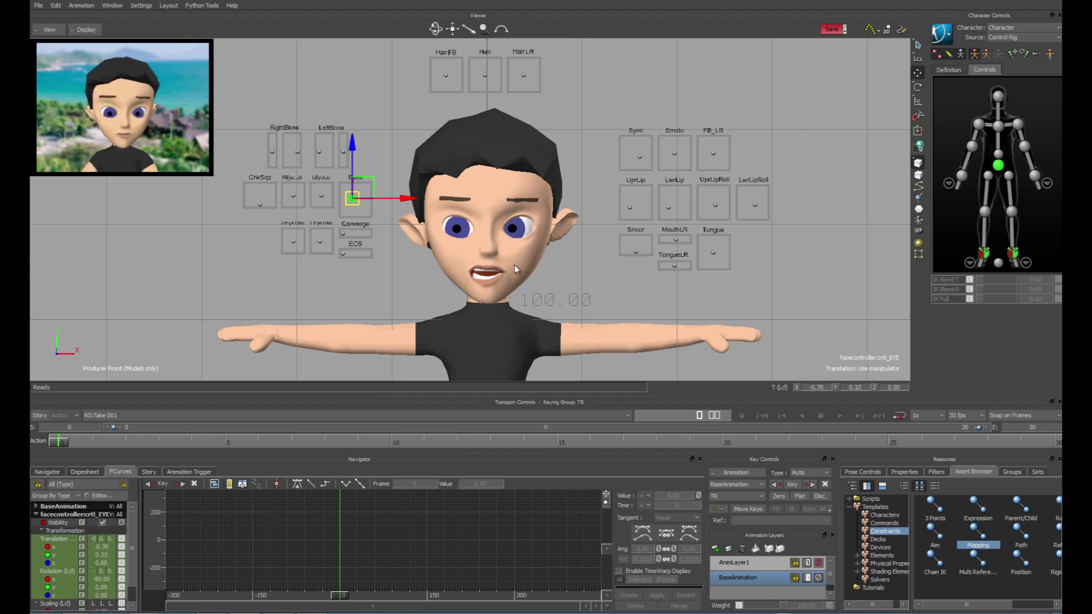
click(712, 252)
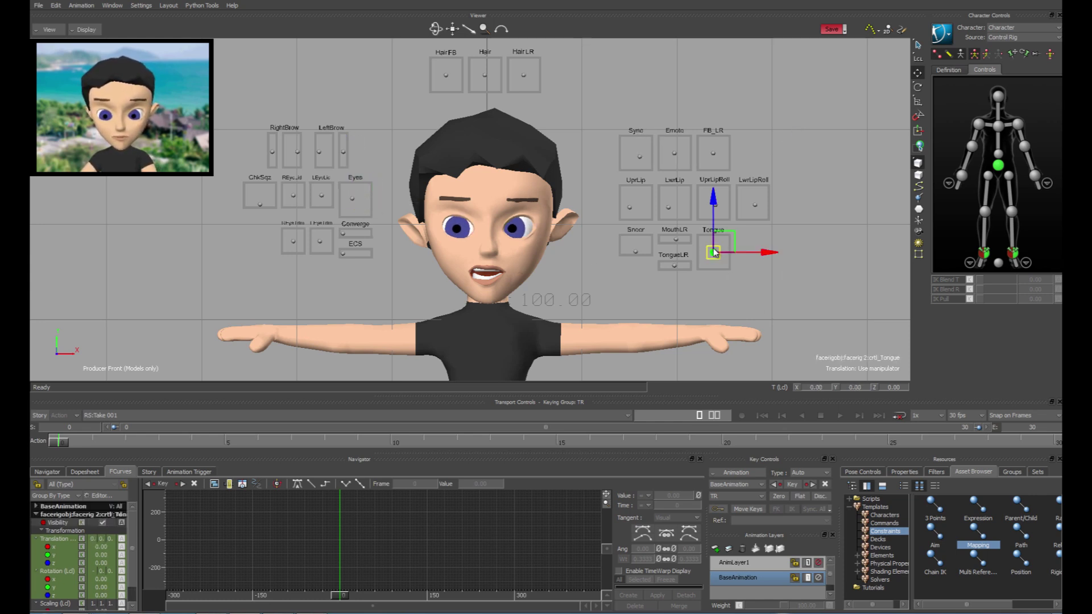
click(676, 239)
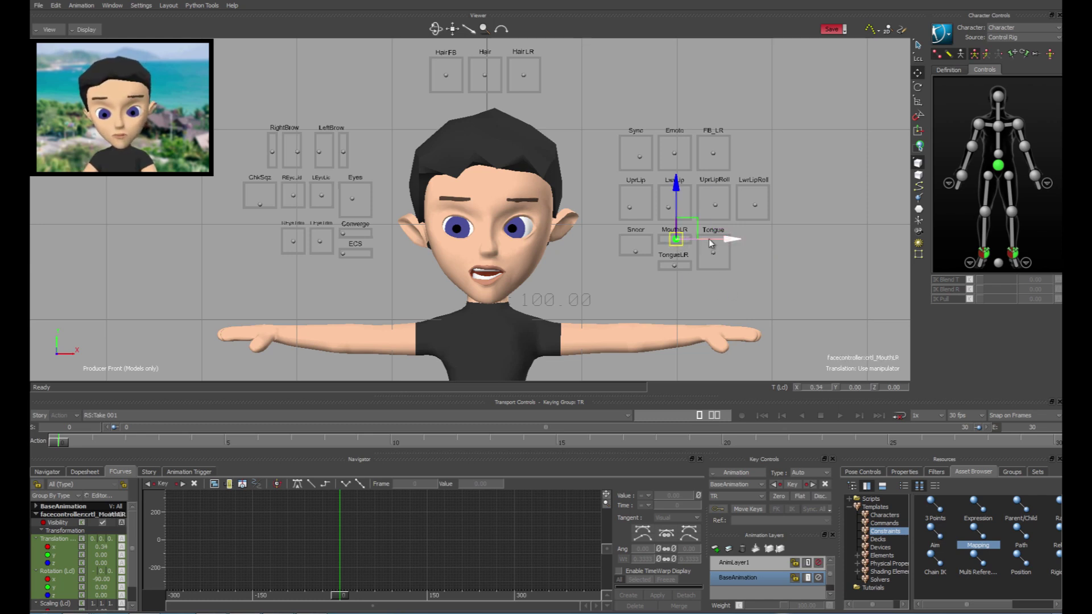
drag(708, 238, 710, 245)
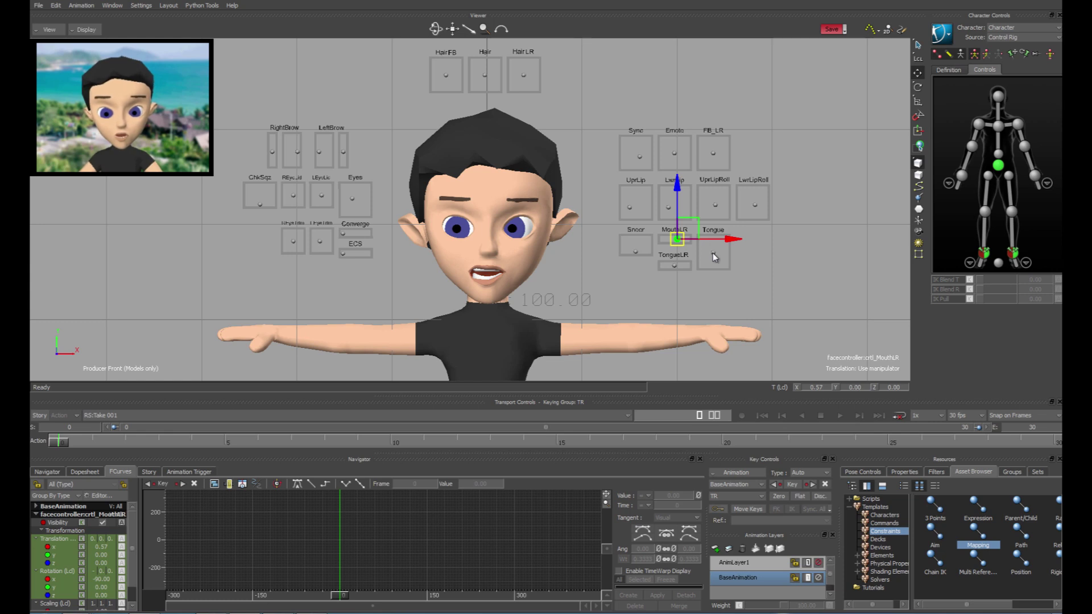
click(762, 290)
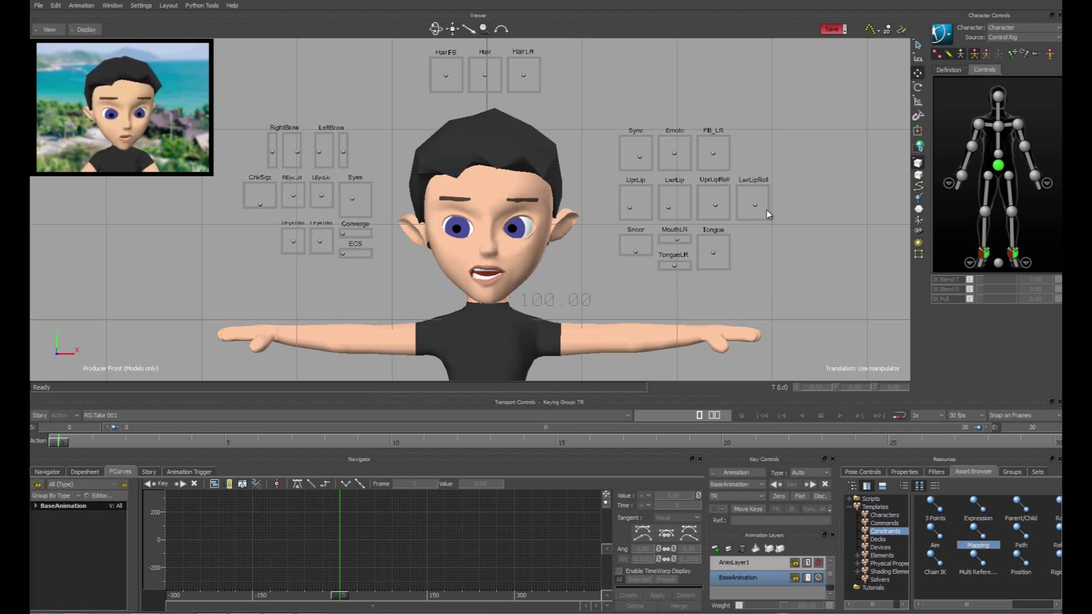
drag(797, 198, 705, 213)
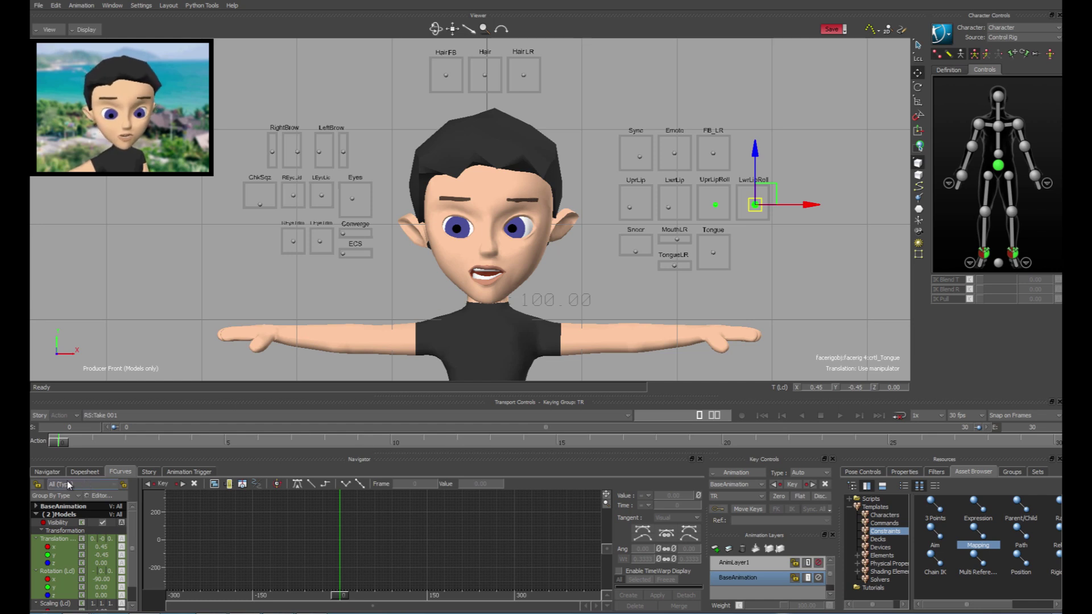
Step: Enlarge the scene browser area and show the definition of the face poses character face with its shapes mapping
click(48, 471)
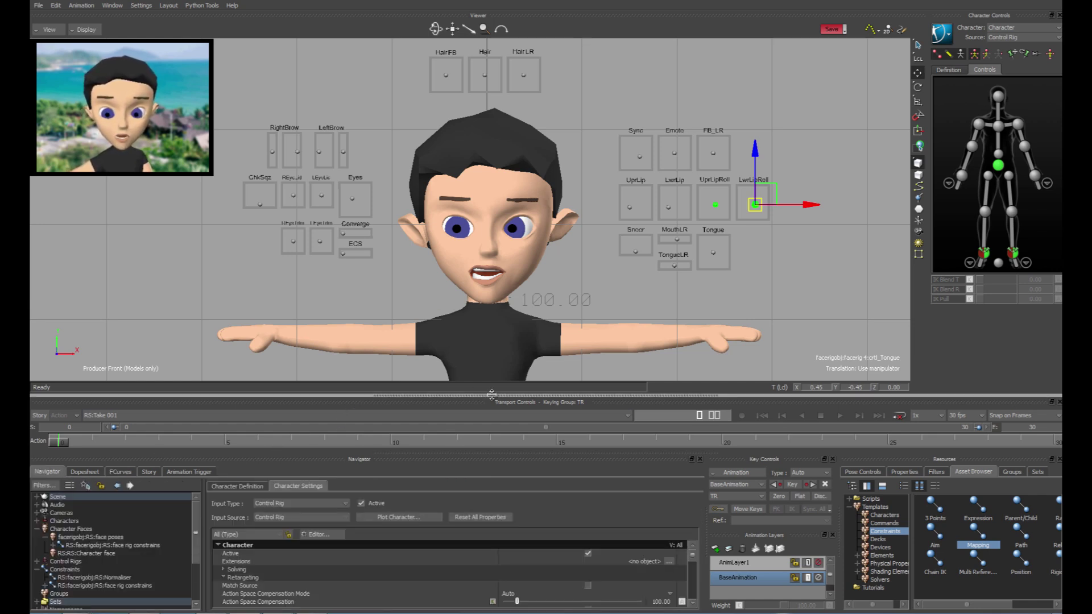
drag(486, 392, 501, 234)
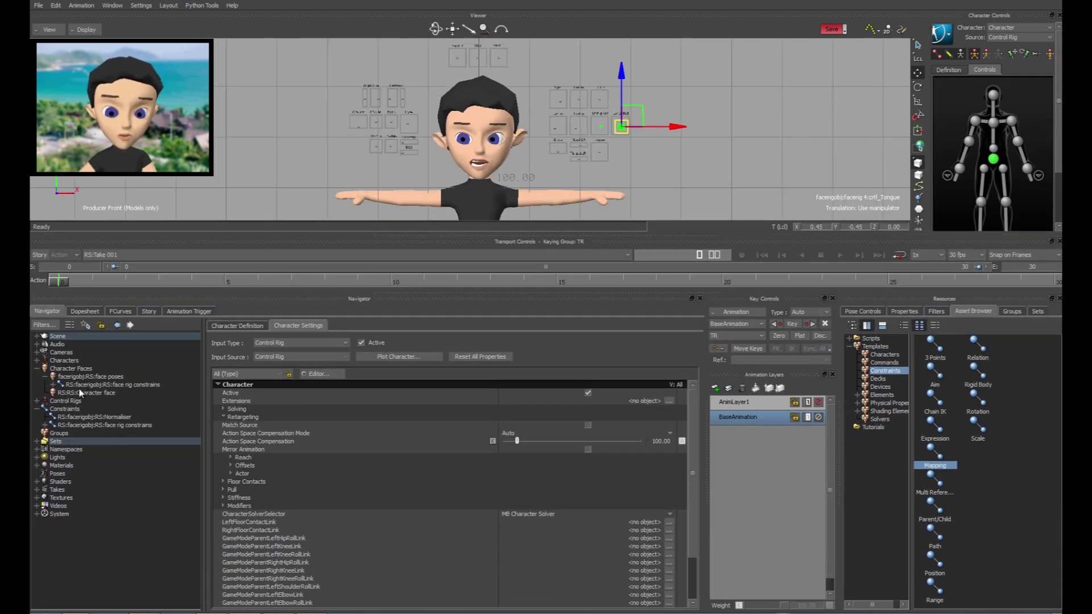
click(89, 311)
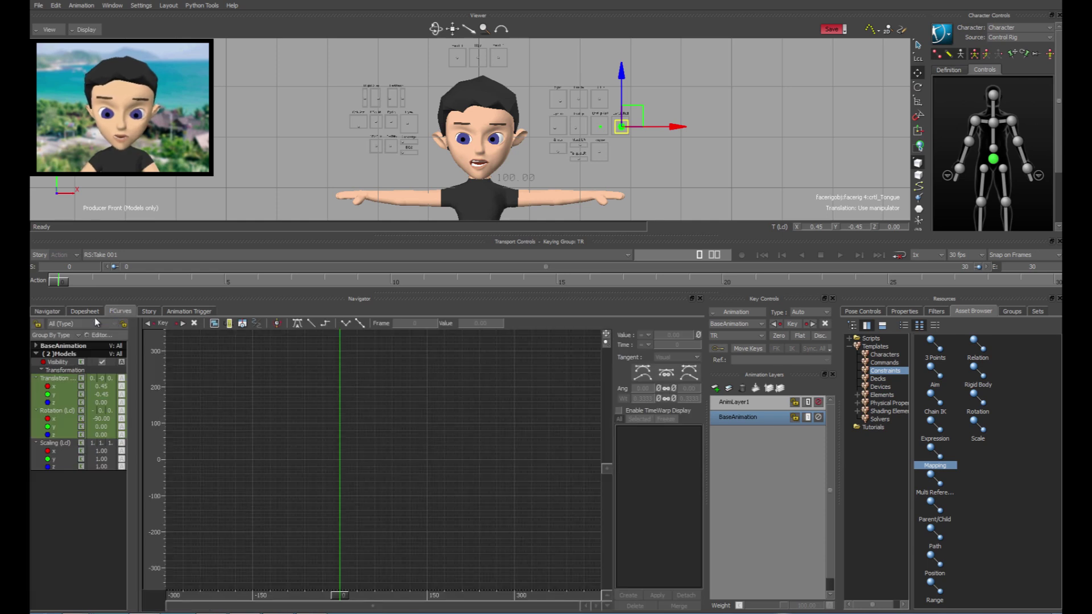
click(54, 310)
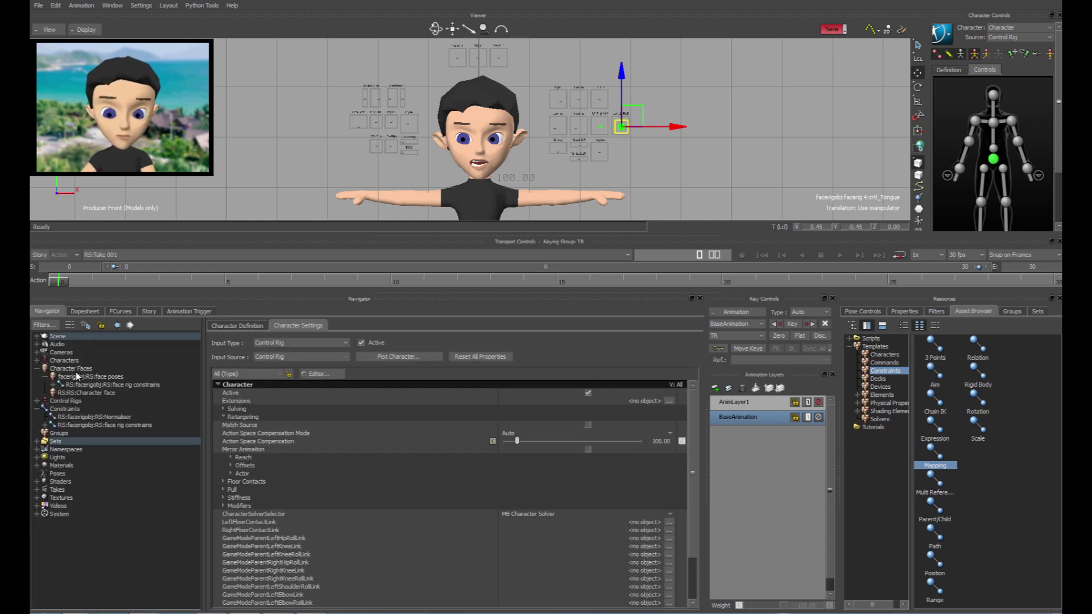
click(84, 383)
click(87, 376)
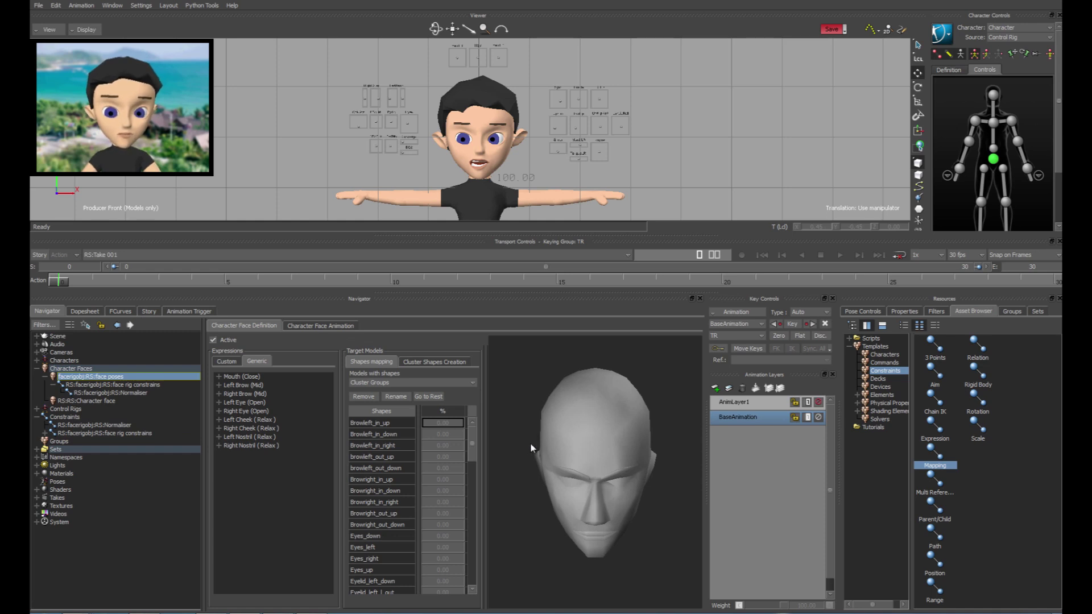
Step: Inspect the custom shape properties of the face poses character face from brows to tongue, and return the viewer to its taller size
click(88, 311)
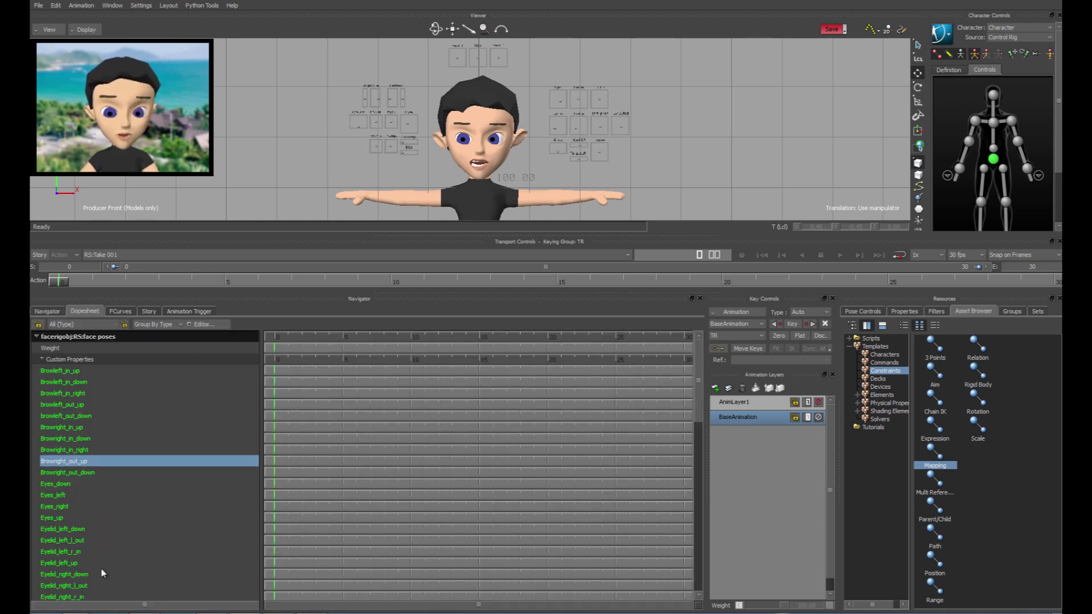
click(912, 311)
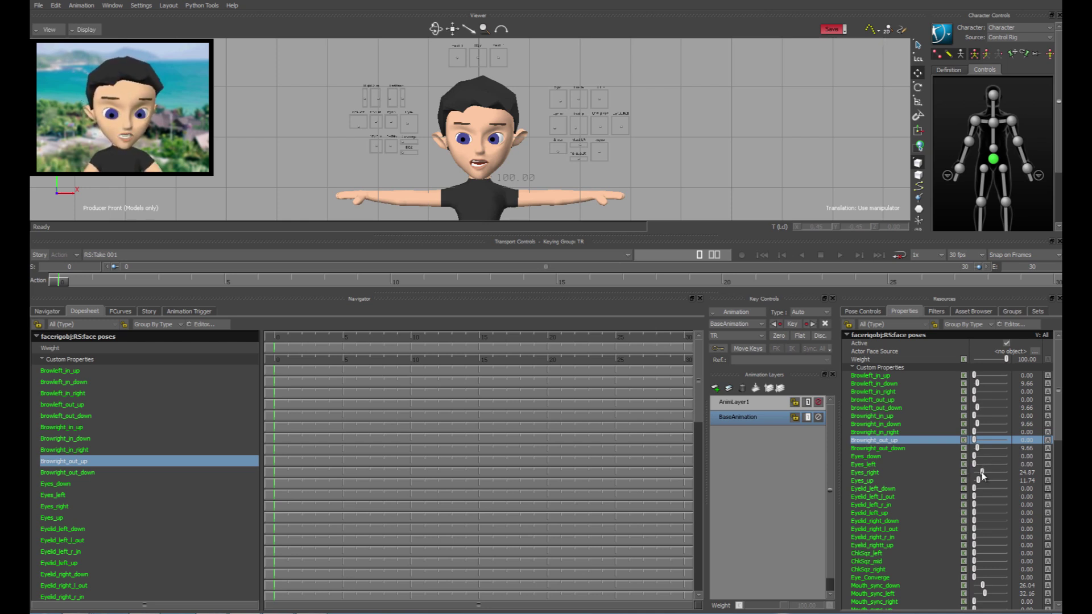
drag(983, 476, 989, 478)
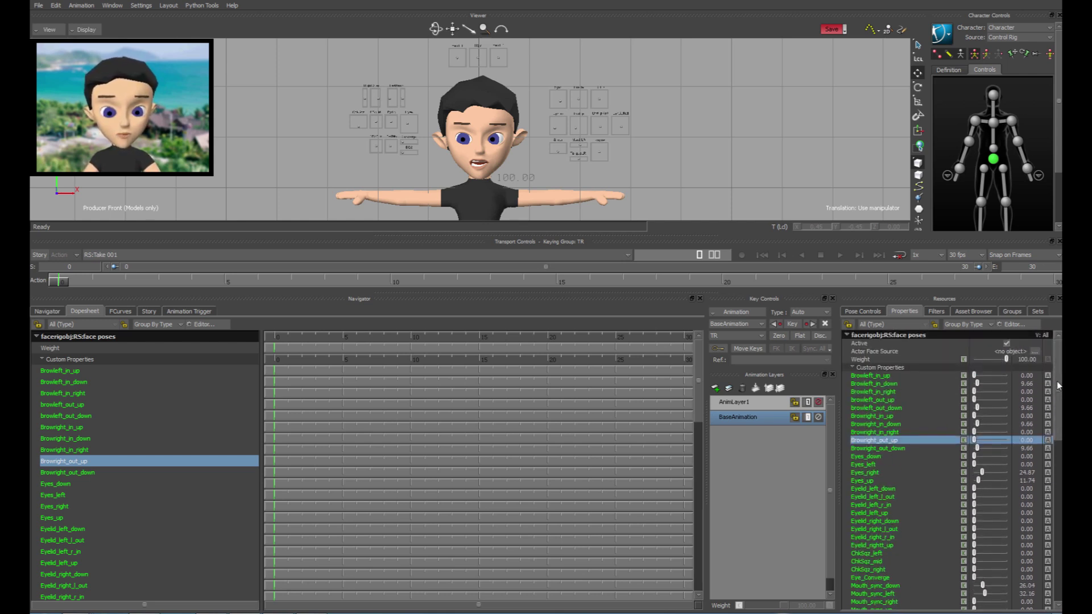
drag(1058, 418, 1060, 470)
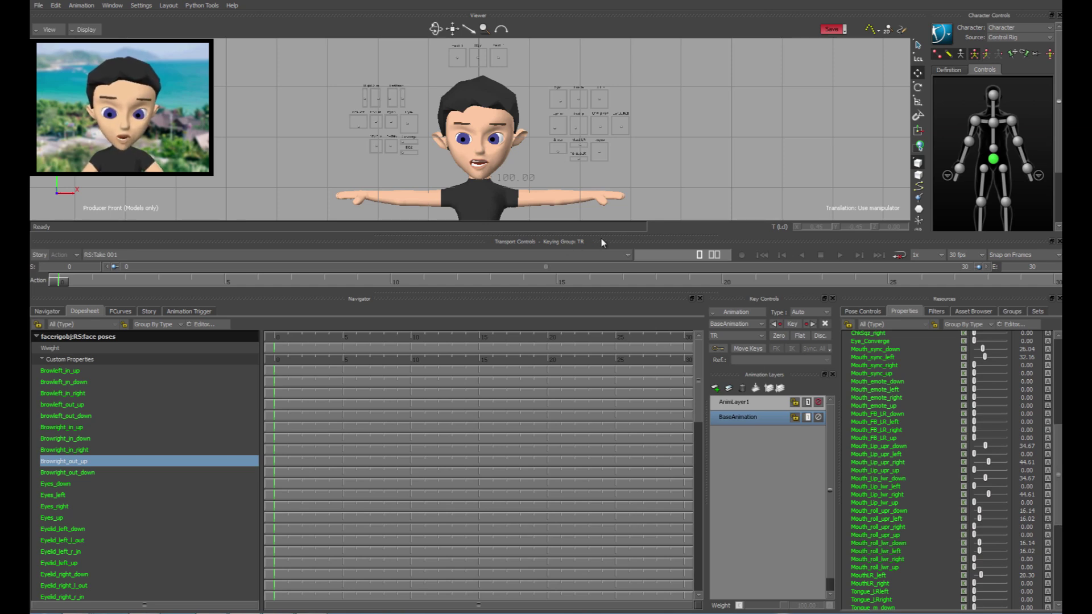
drag(599, 234, 609, 438)
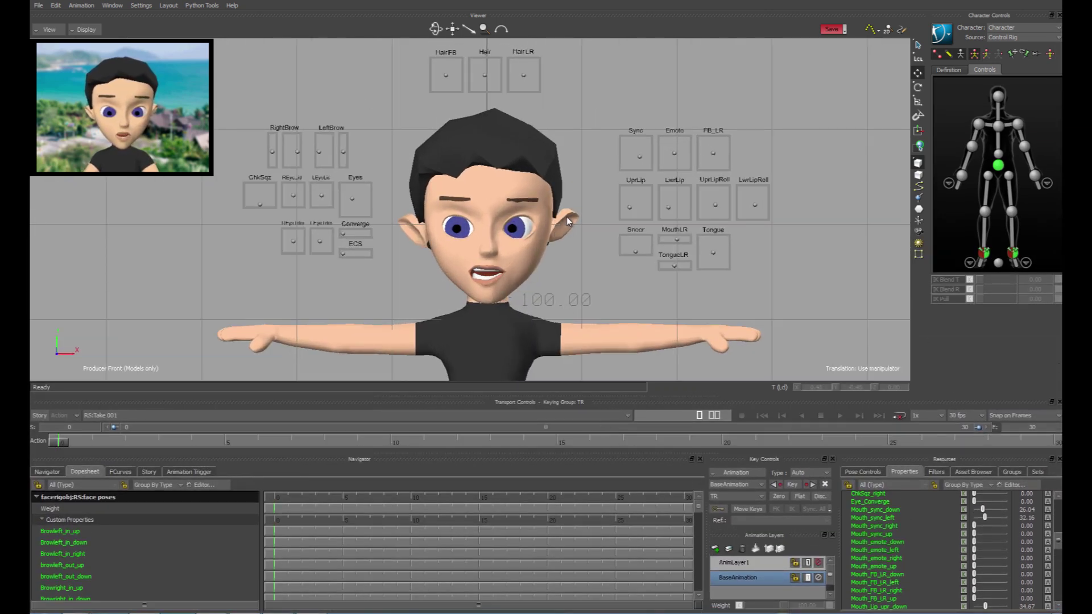
Step: Move the Sync control to about X 1.35, Y -0.84 and raise all the right and left brow controls together
shift+drag(566, 217, 570, 270)
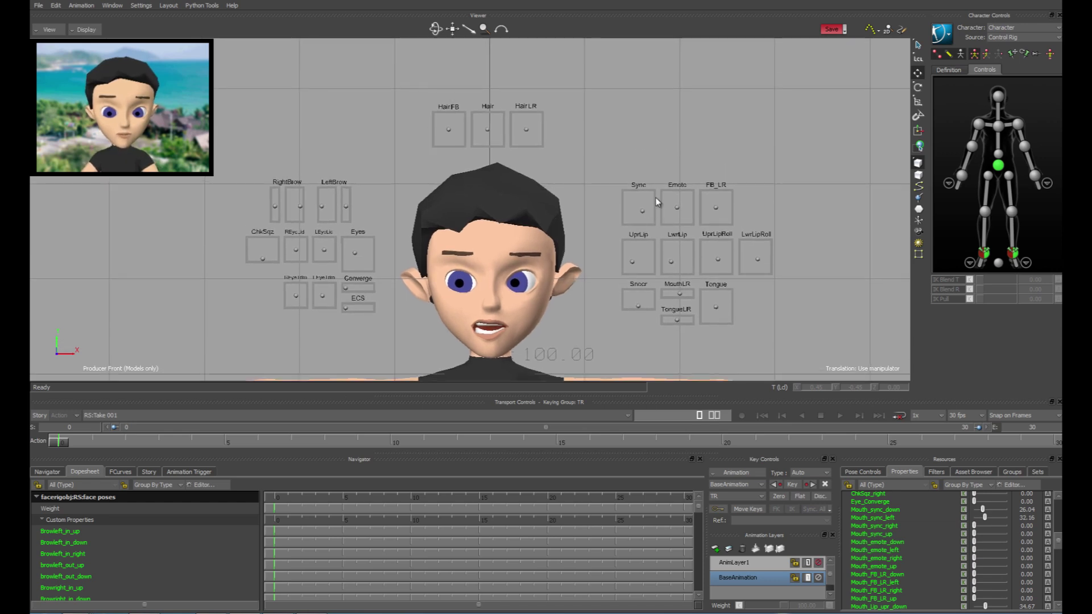
click(644, 212)
mouse_move(660, 192)
mouse_down()
mouse_move(653, 213)
mouse_move(675, 214)
mouse_move(663, 176)
mouse_move(651, 211)
mouse_up()
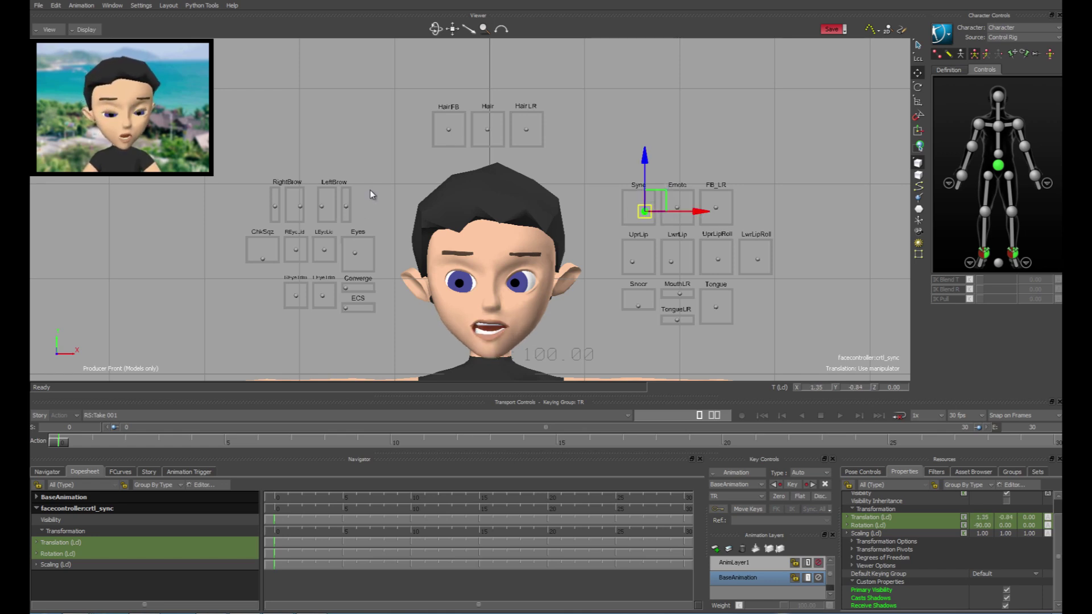
drag(369, 190, 266, 217)
drag(321, 169, 310, 145)
click(369, 218)
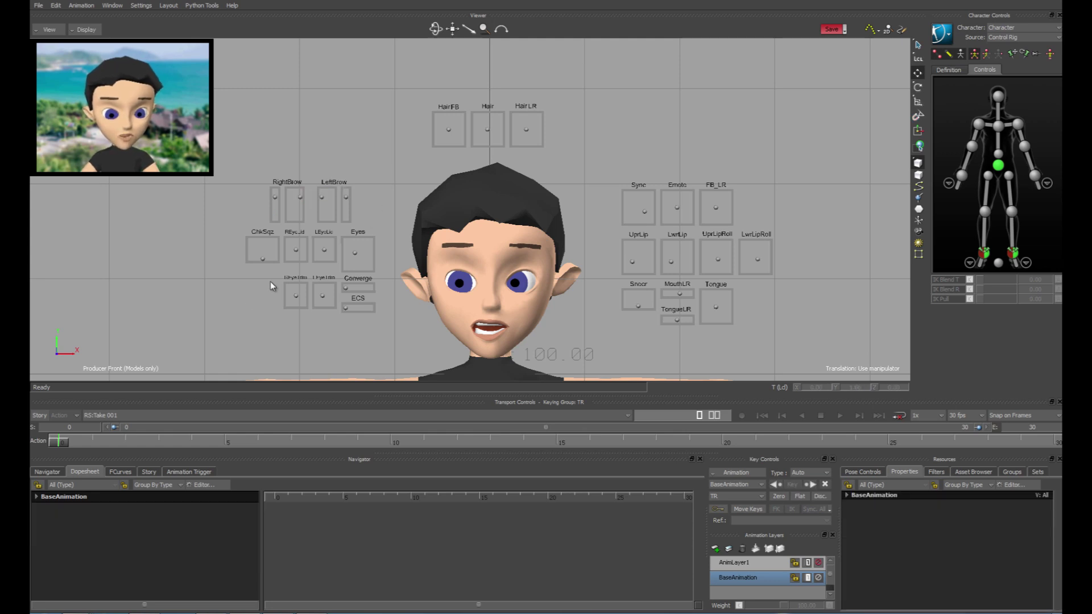
Step: Reset all facial controls by selecting the face_ctrl set and setting their translation to 0 on X, Y and Z, ending with nothing selected
drag(243, 324, 382, 171)
drag(622, 342, 623, 341)
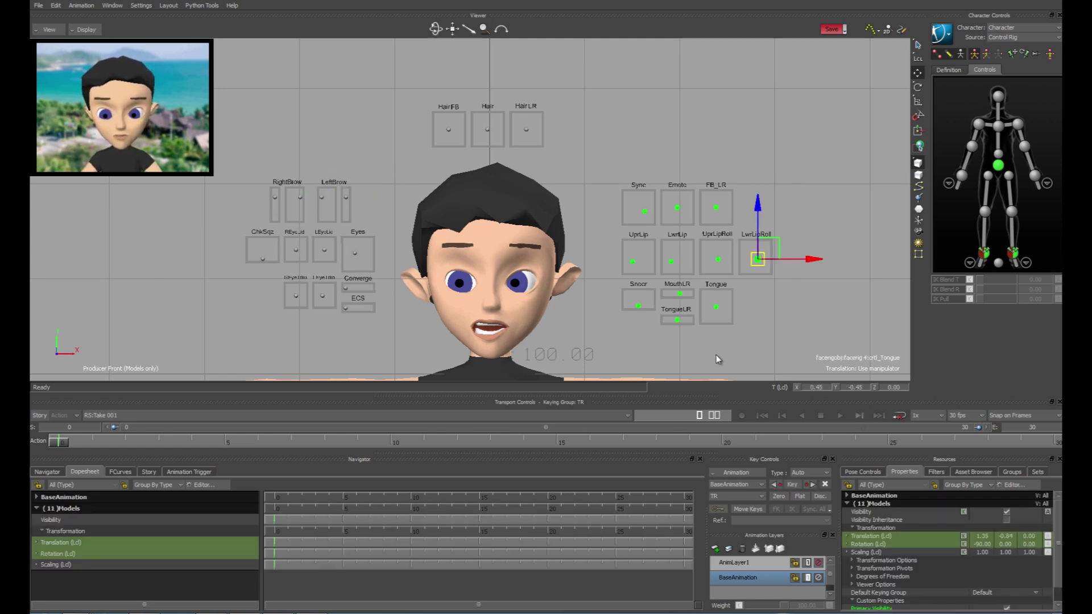
click(1038, 473)
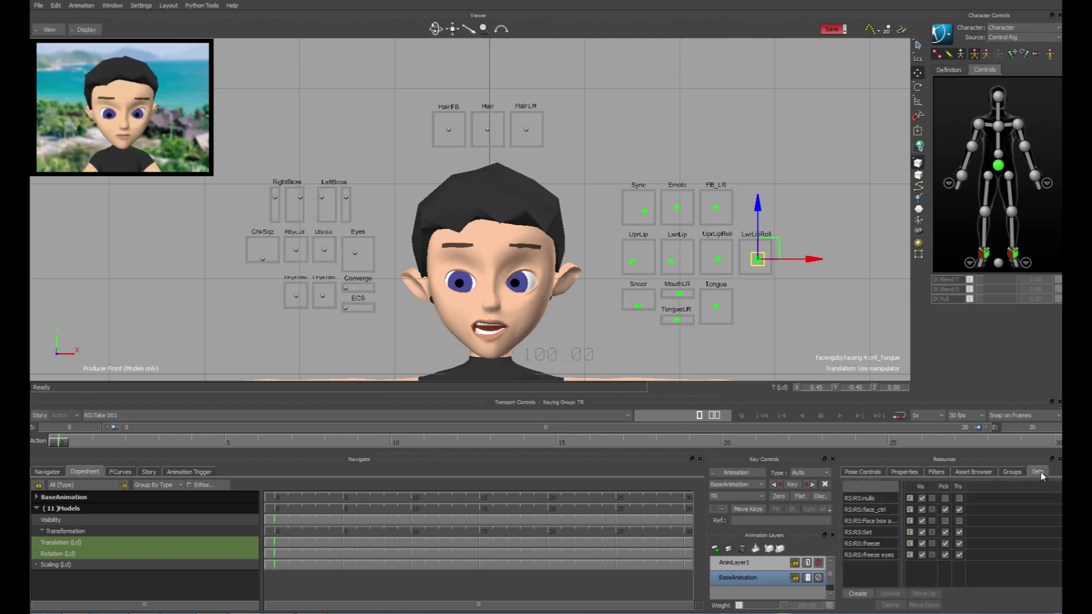
click(876, 510)
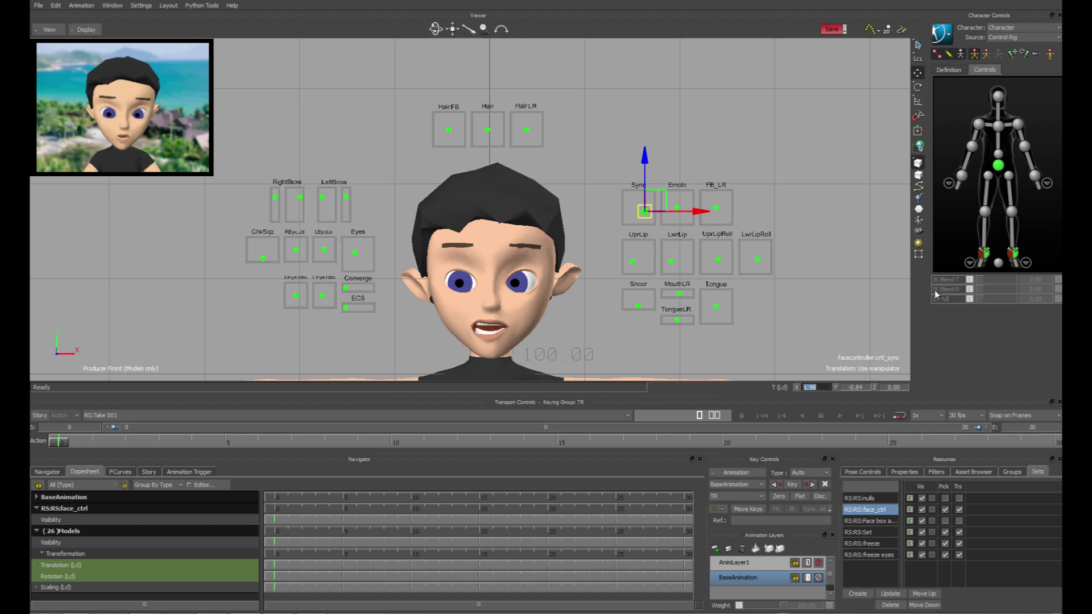
text(0)
key(Tab)
text(0)
key(Tab)
text(0)
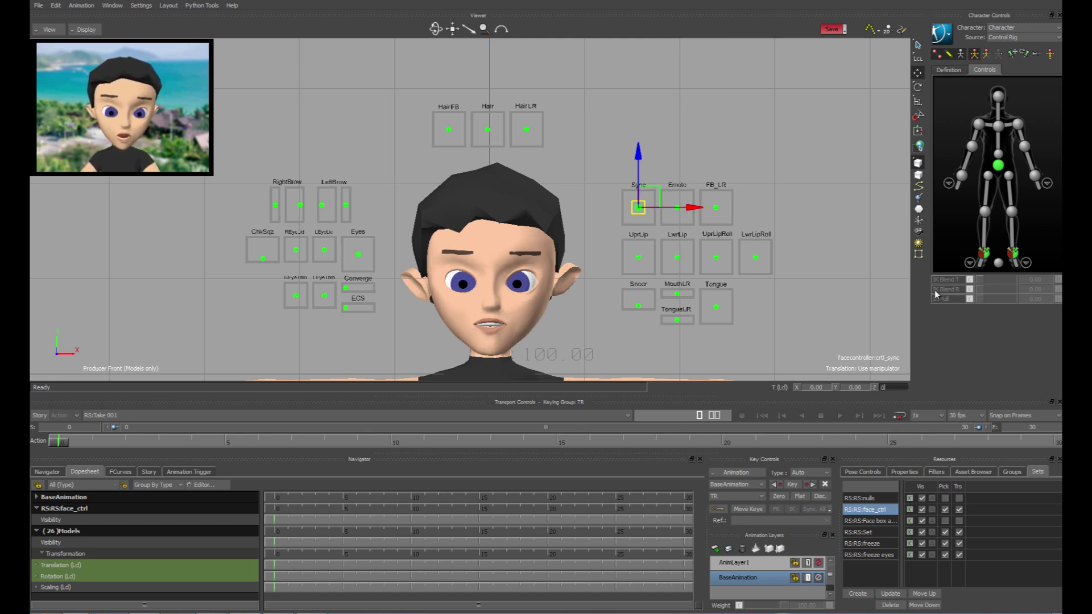
key(Return)
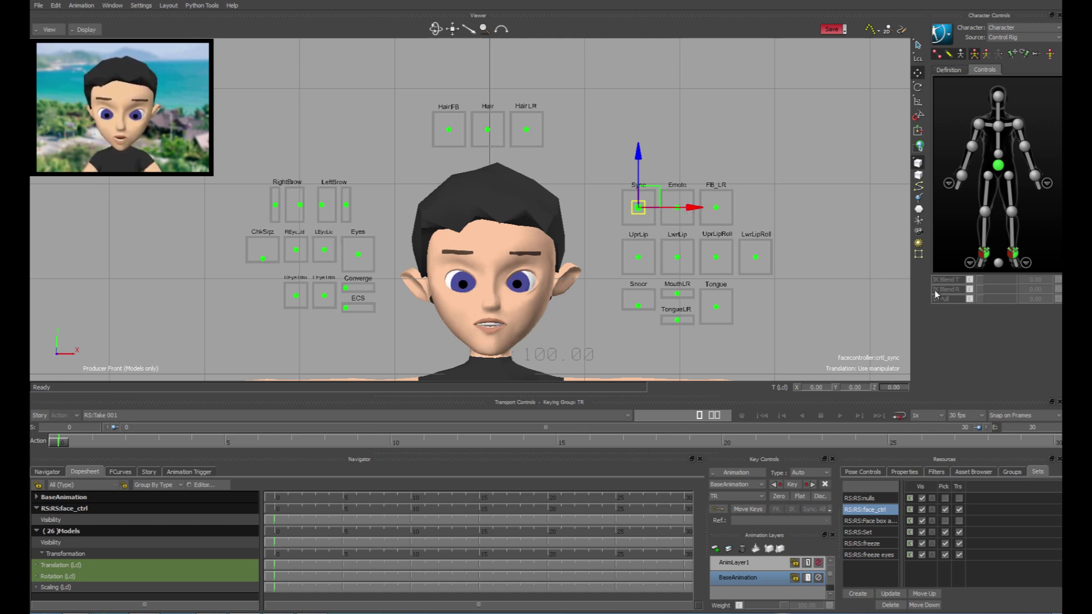
click(810, 156)
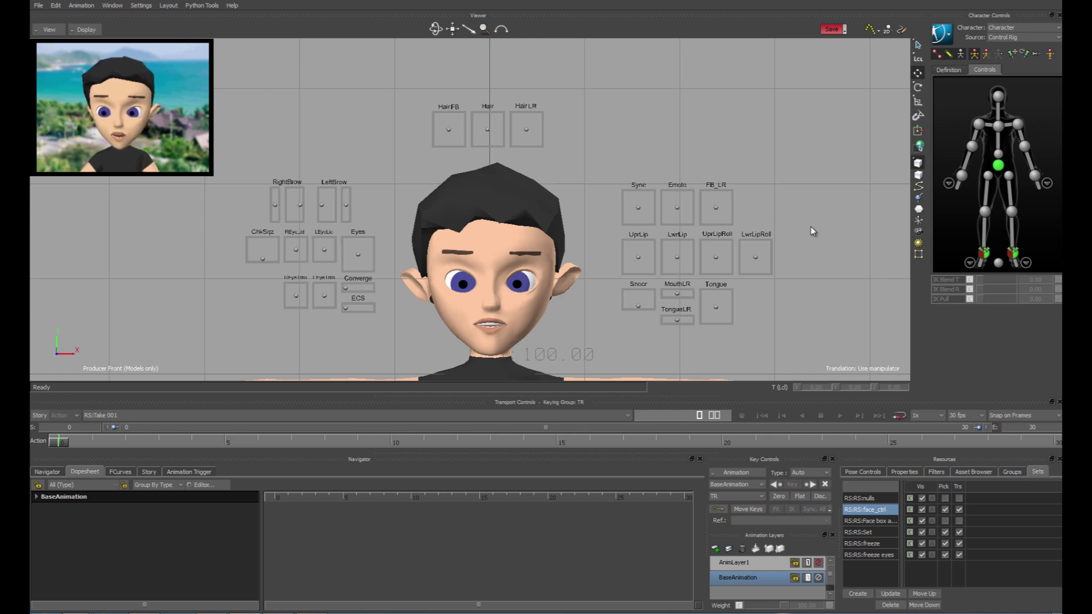
Step: Frame the character's full body in the viewer and make the viewer area taller
shift+drag(690, 301, 674, 259)
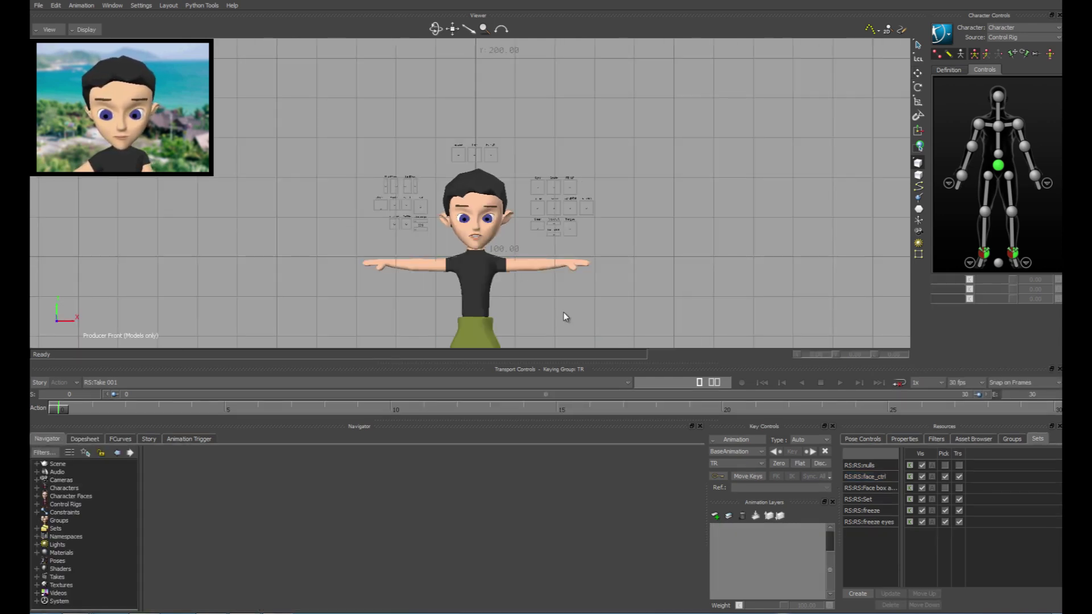
shift+drag(564, 312, 597, 277)
scroll(541, 246, down, 6)
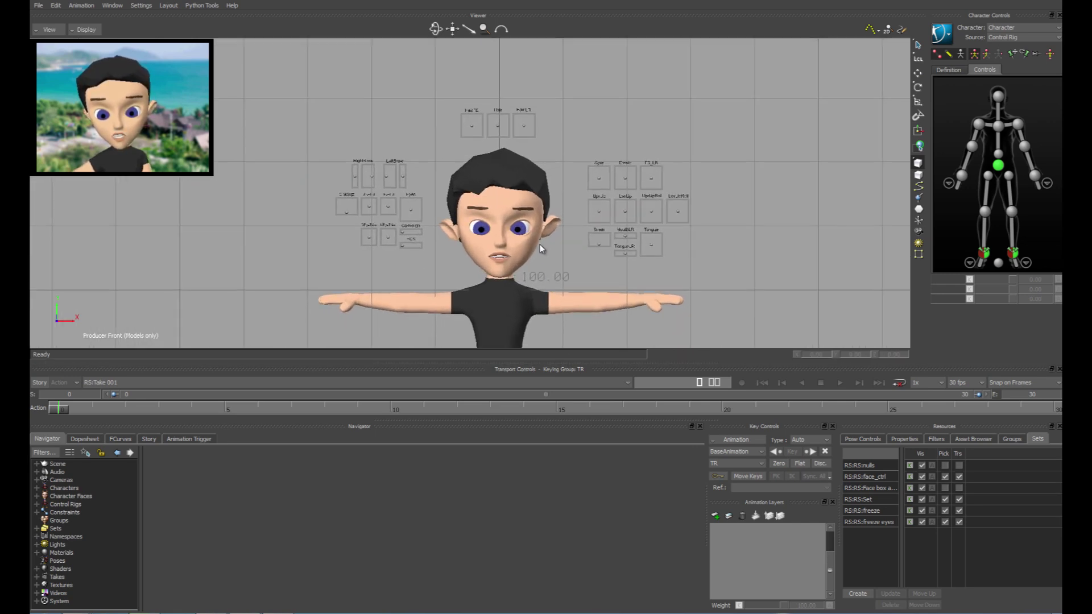
shift+drag(553, 276, 547, 247)
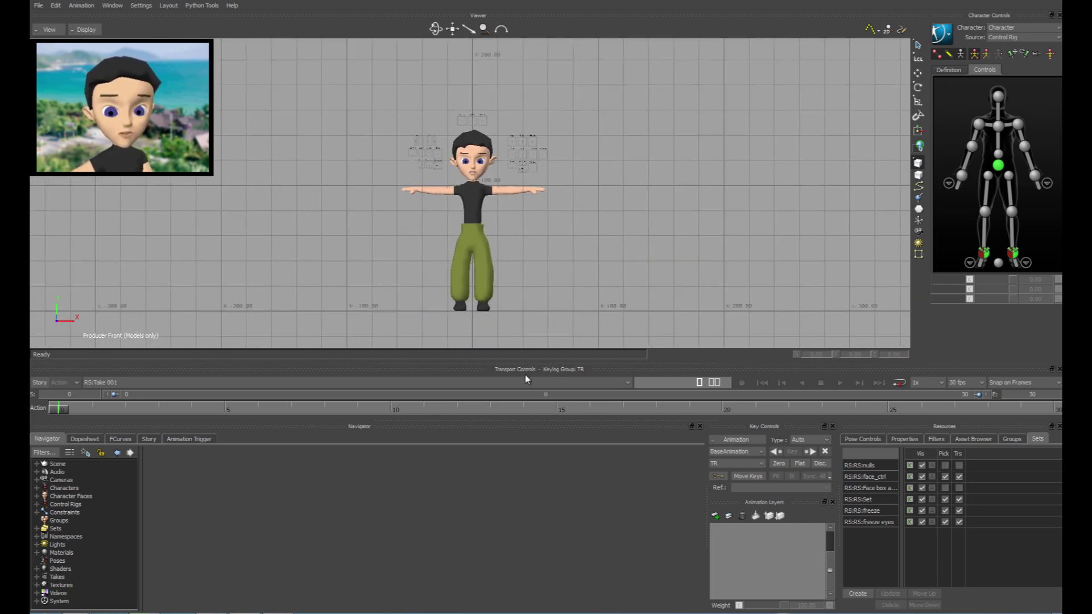
drag(532, 363, 525, 490)
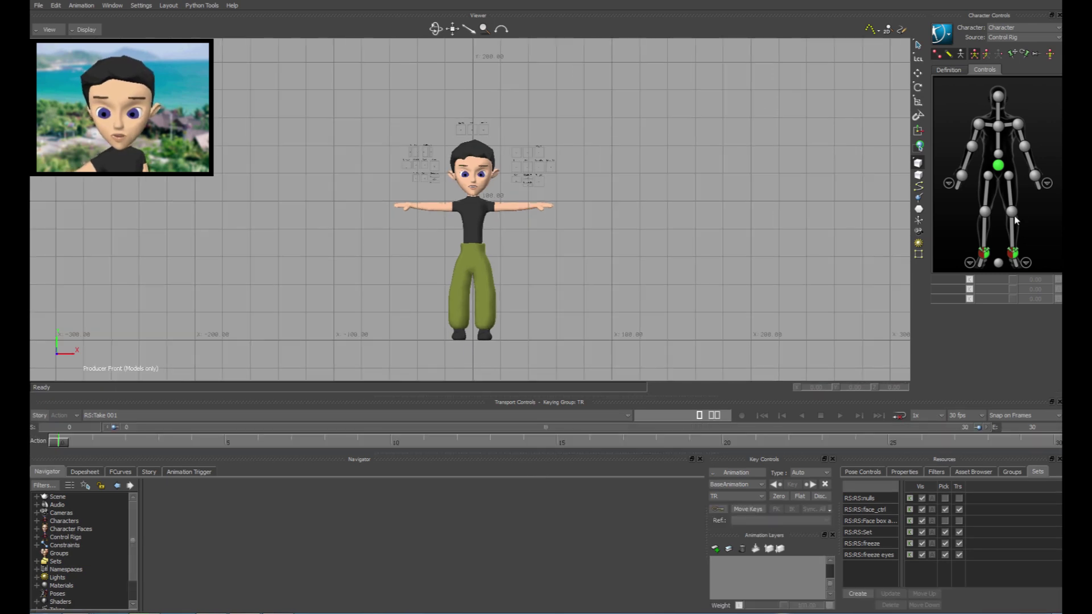
Step: Lower the character's right wrist effector to about X -31.8, Y 75.4, ending with nothing selected
click(984, 254)
key(t)
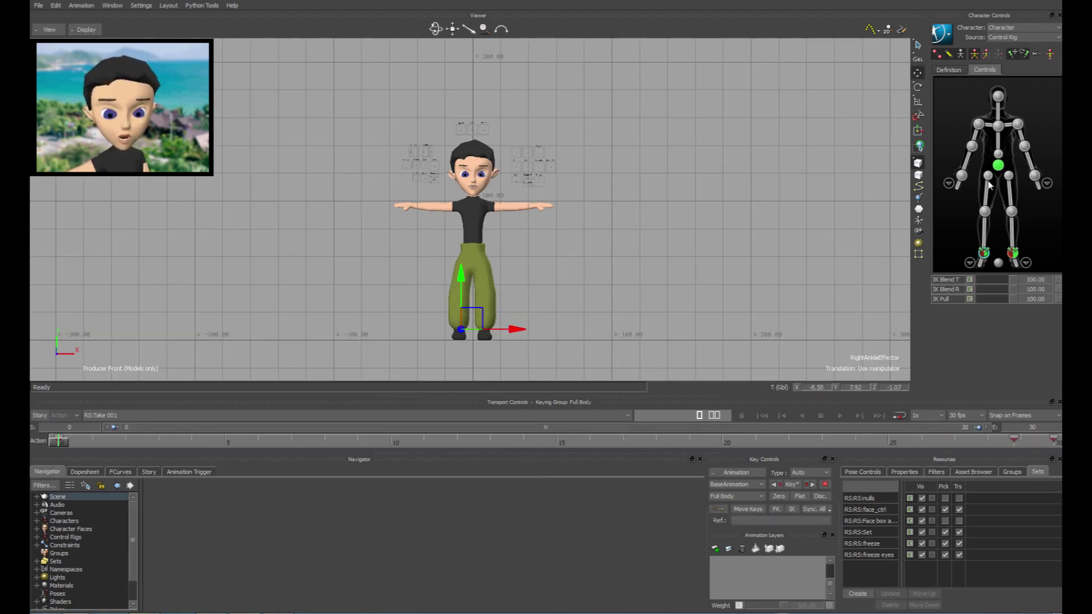
click(961, 175)
drag(431, 199, 448, 229)
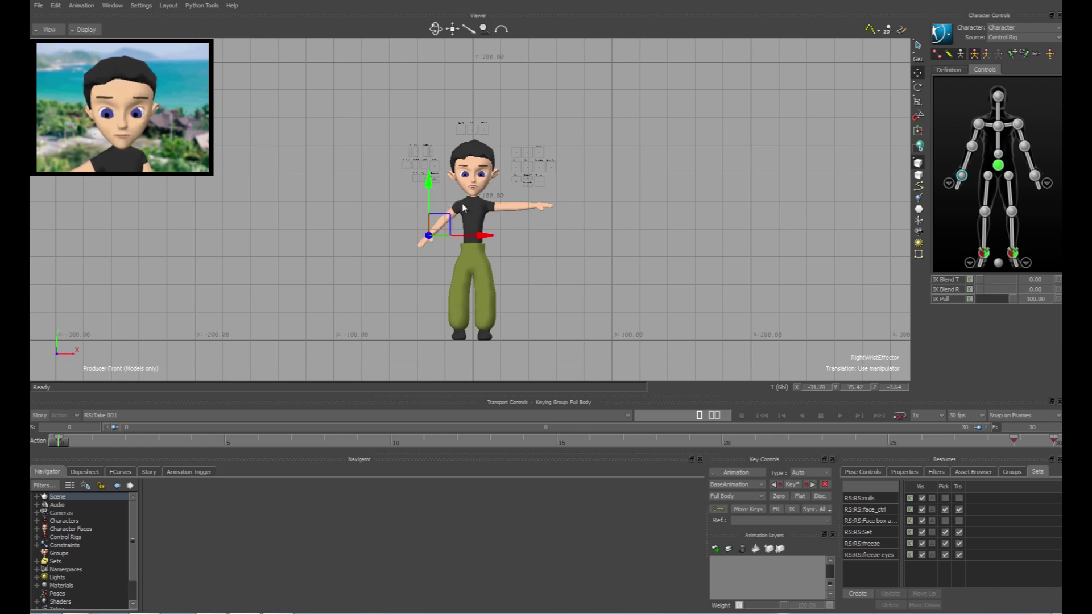
click(540, 273)
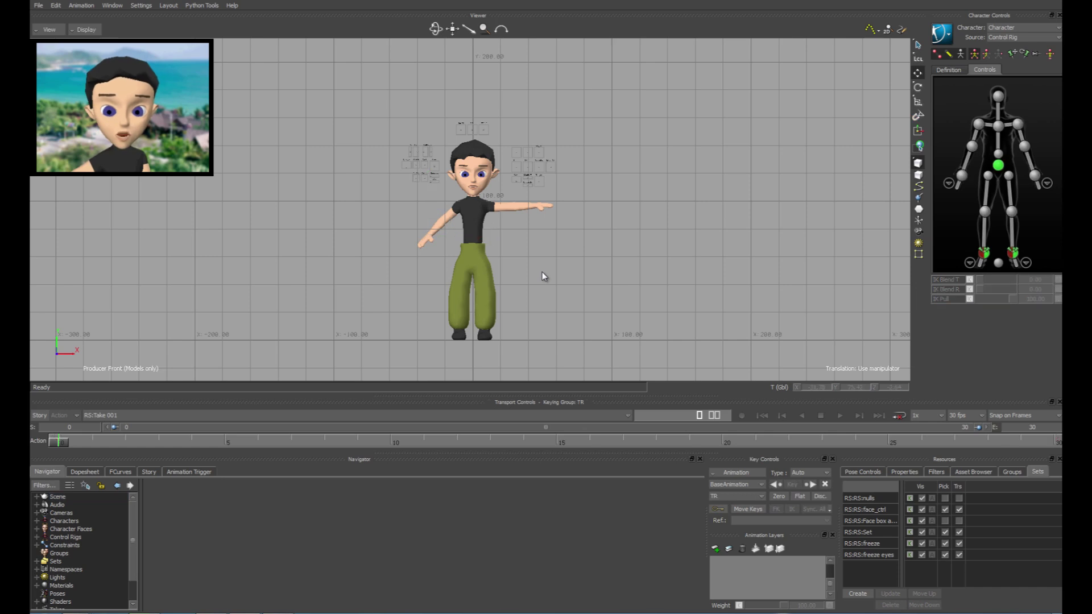
Step: Cycle the viewer through its X-Ray, normal and Models only display modes and examine the mouth control boxes beside the face
key(ctrl+a)
shift+drag(516, 233, 563, 236)
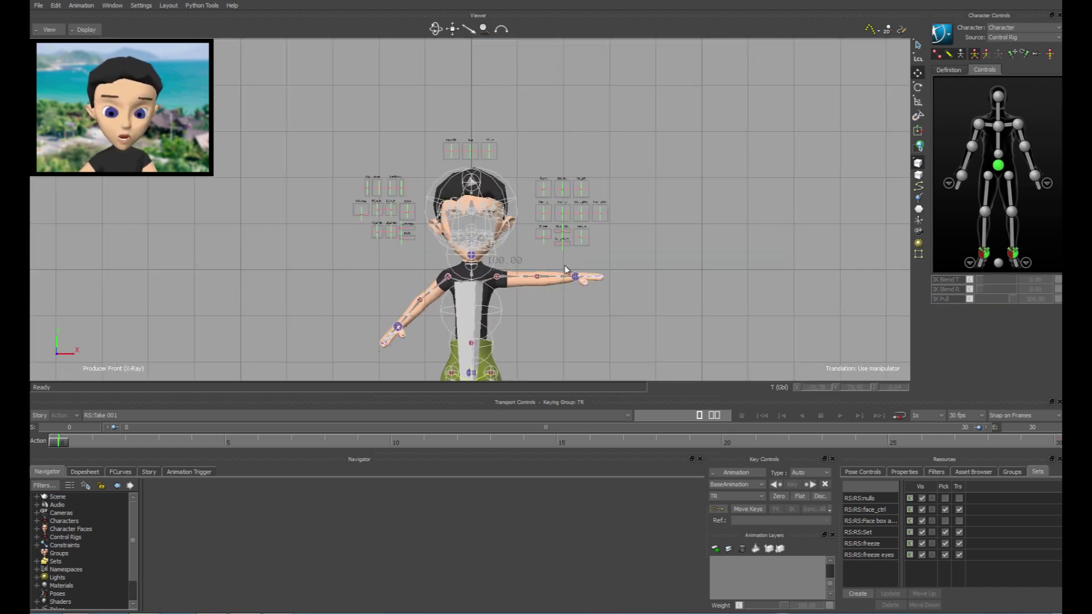
key(ctrl+a)
scroll(537, 274, up, 5)
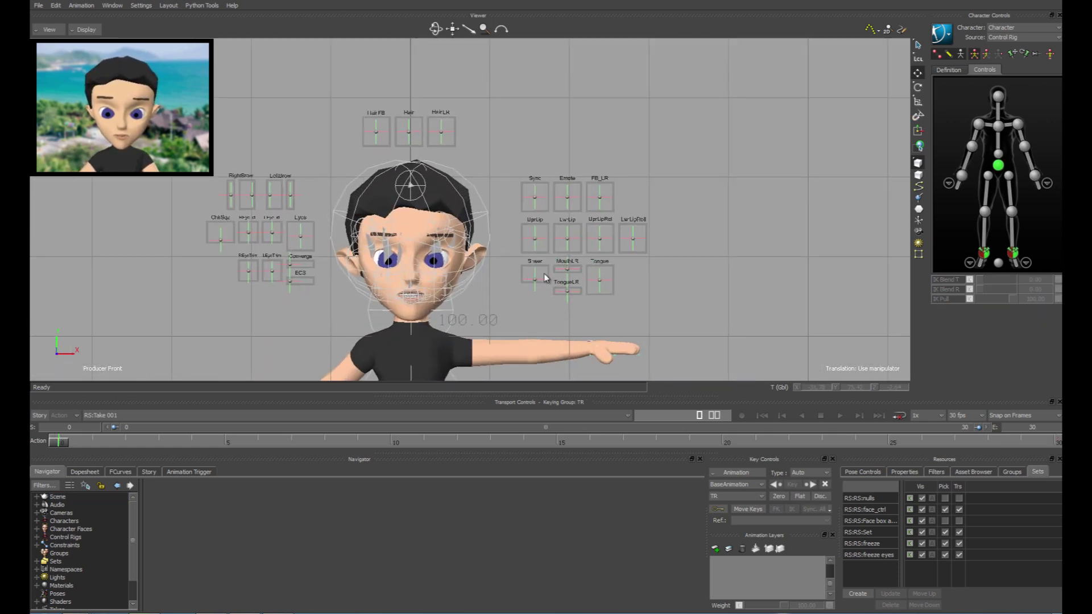
scroll(588, 273, up, 5)
middle_drag(634, 256, 521, 285)
key(ctrl+a)
scroll(589, 282, down, 4)
scroll(564, 269, up, 1)
scroll(580, 265, up, 2)
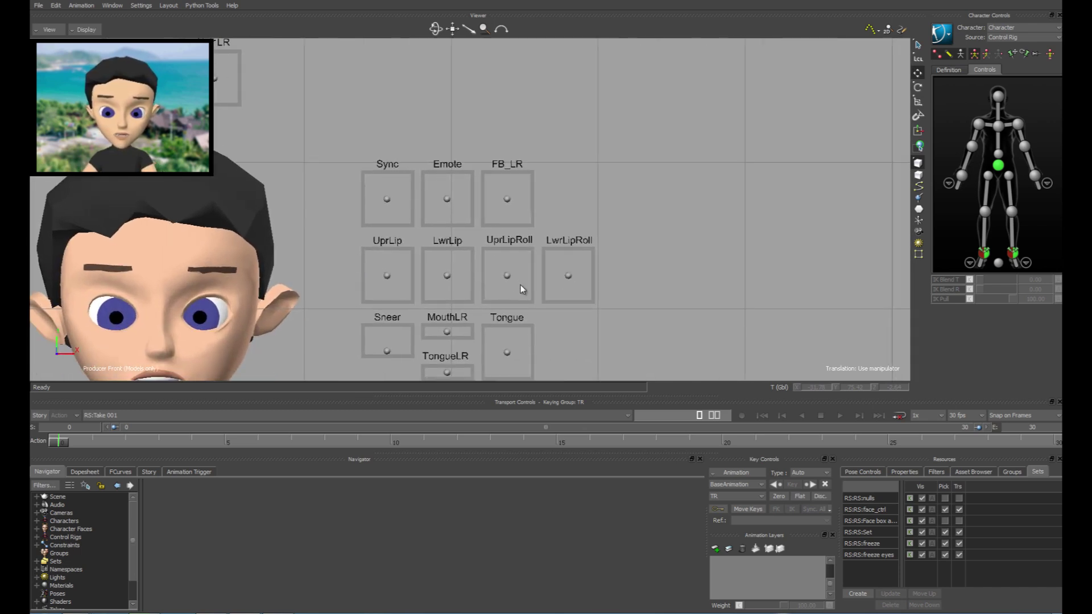
middle_drag(475, 238, 472, 239)
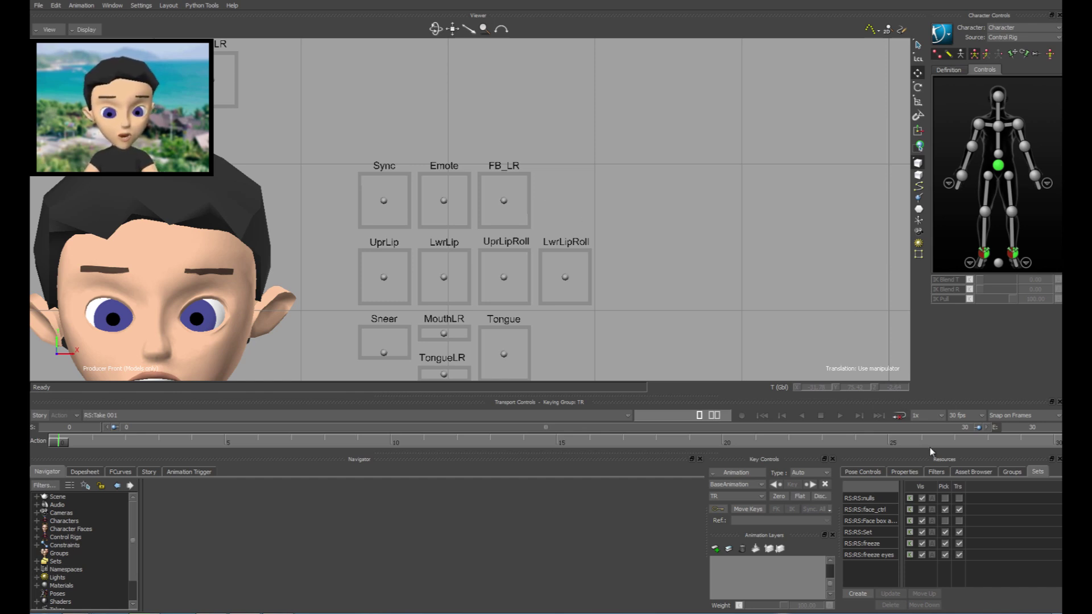
Step: Add a Plane from the asset browser's Elements to the scene at a scale of about 0.11
click(944, 476)
click(970, 472)
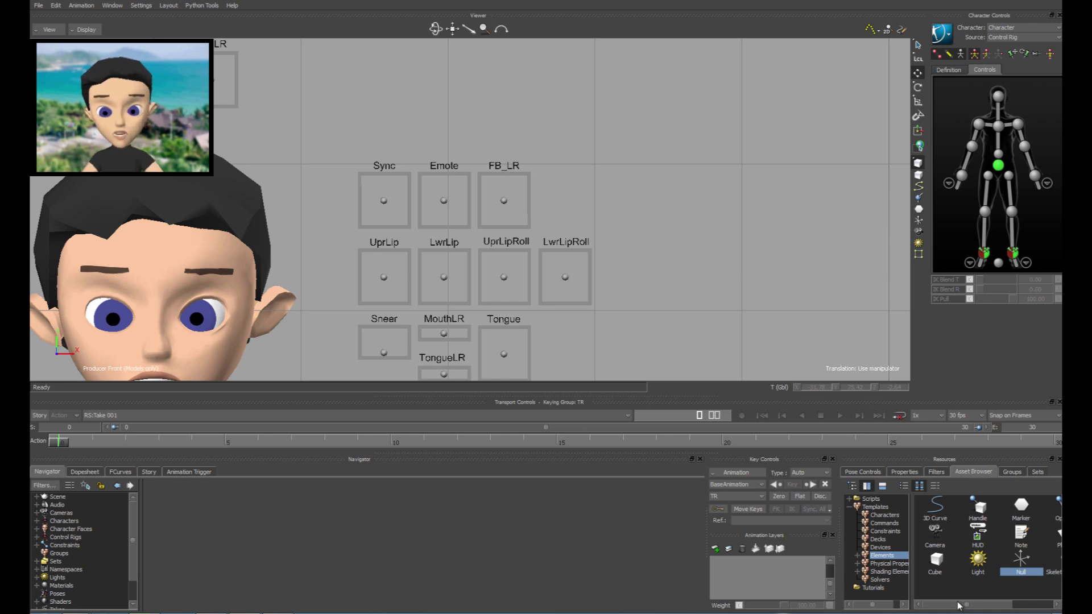
drag(965, 605, 1009, 610)
drag(999, 537, 373, 436)
key(s)
drag(605, 177, 609, 198)
Step: Set the plane's X rotation to 90 so it faces the front view
key(r)
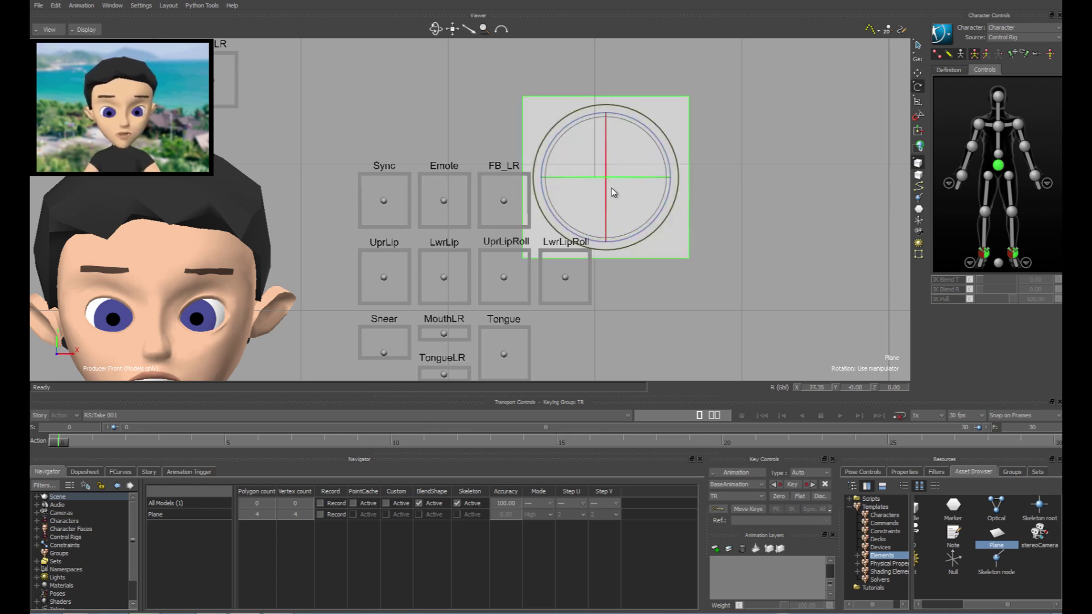
key(s)
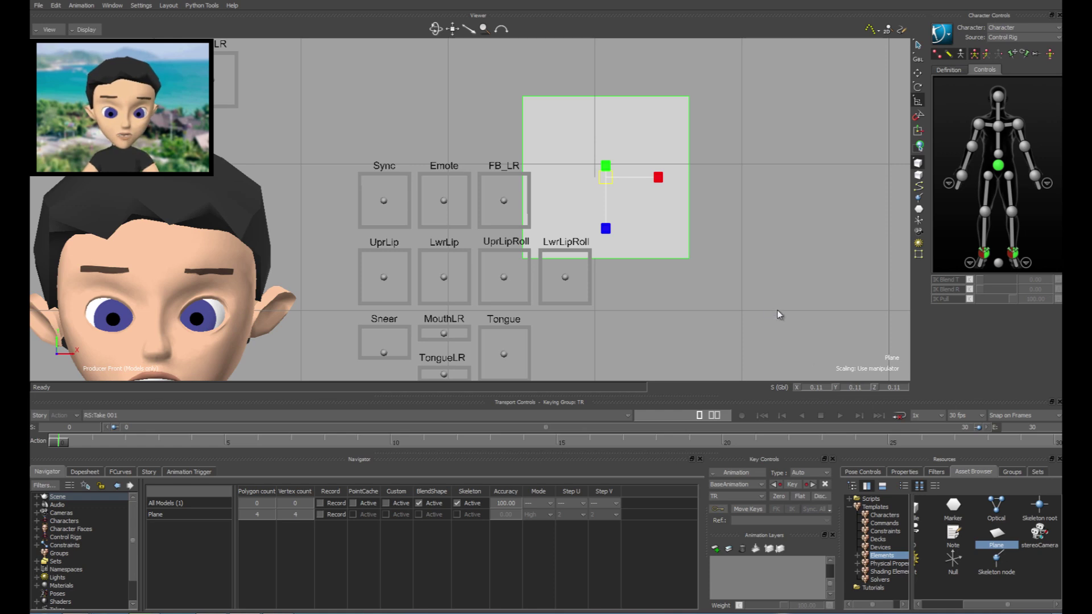
key(r)
click(819, 387)
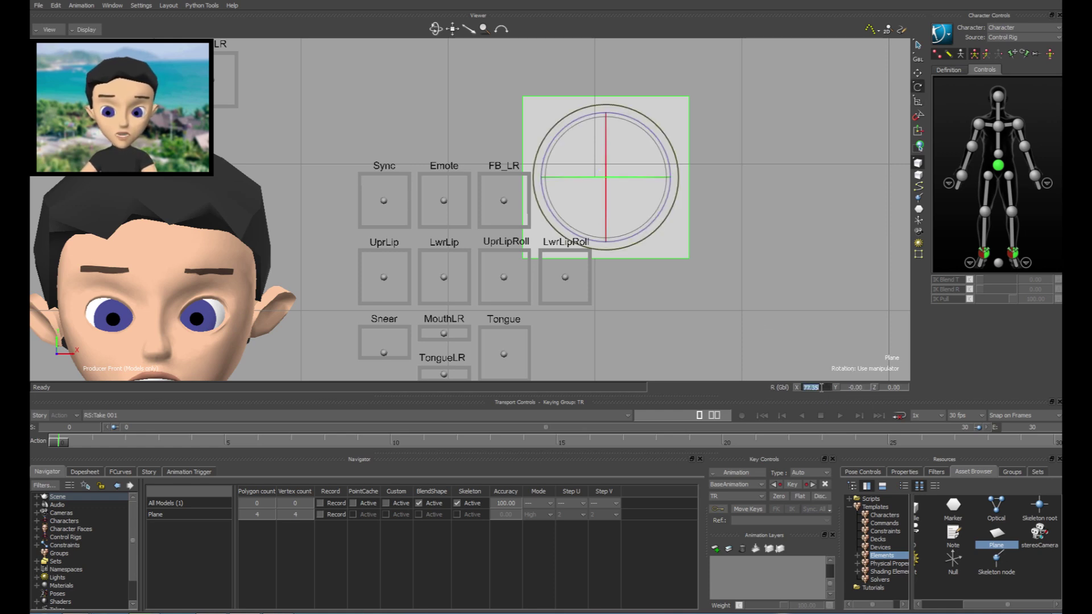
text(90)
key(Return)
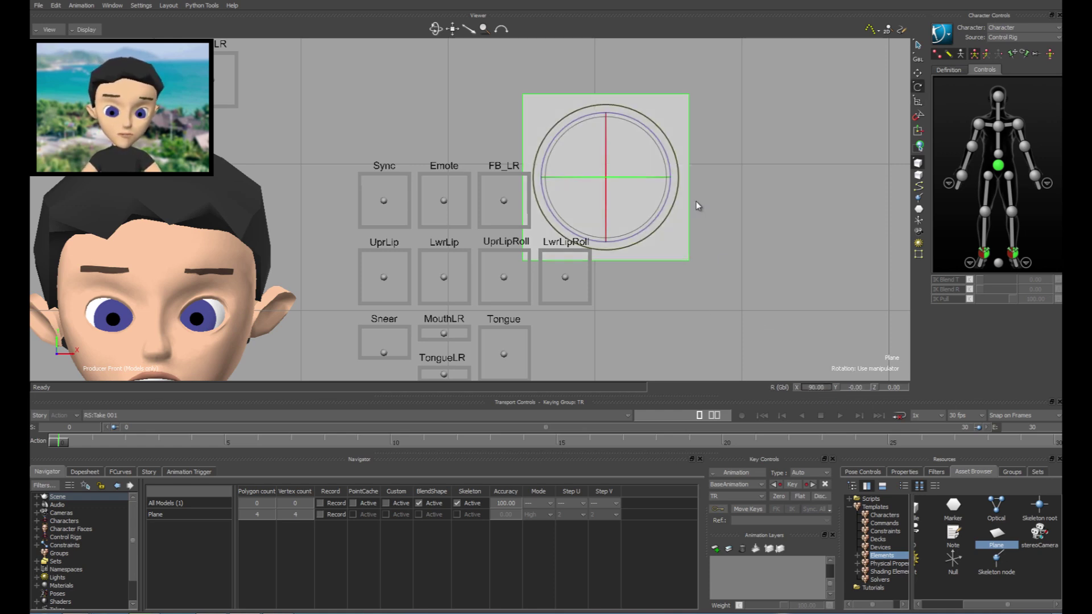
Step: Scale the plane uniformly down to about 0.04 and place it above the LwrLipRoll control box
key(s)
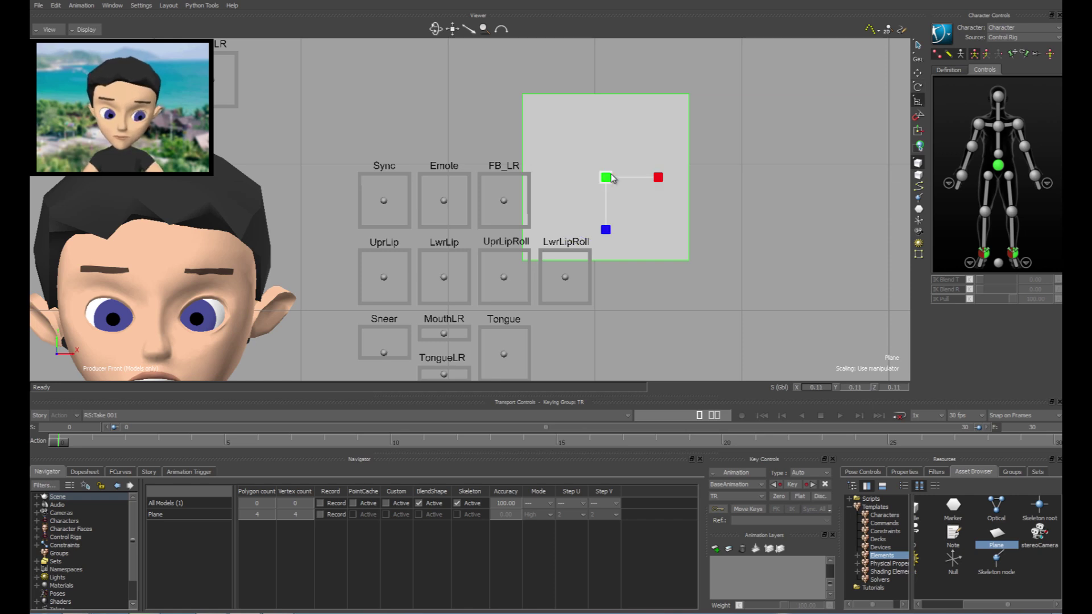
drag(605, 178, 513, 292)
key(t)
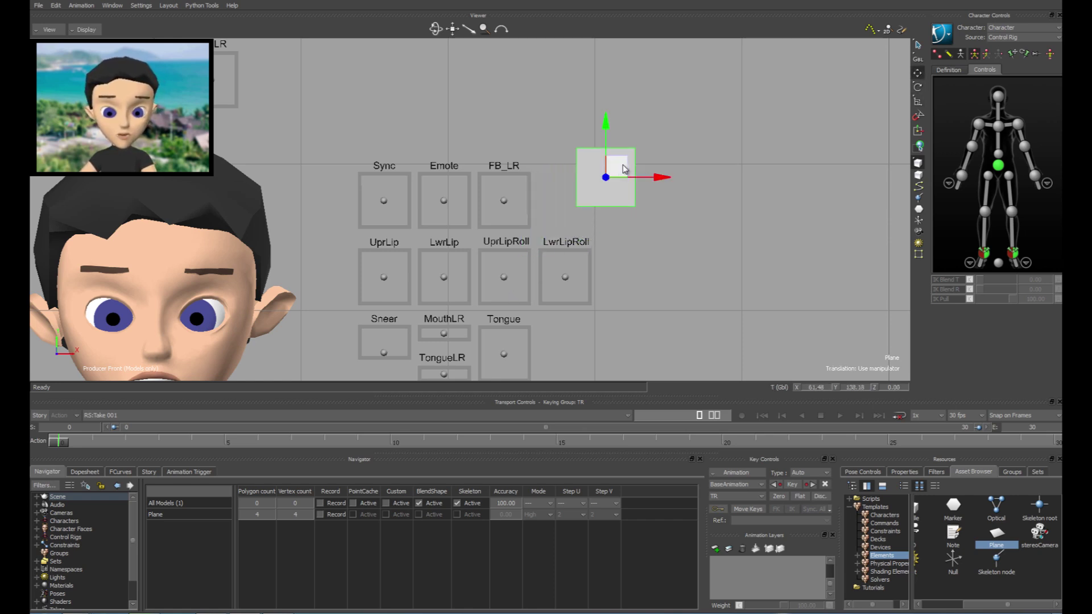
drag(620, 170, 588, 189)
Step: Flatten the plane vertically into a thin horizontal bar and duplicate it, placing the copy lower at about Y 131
key(s)
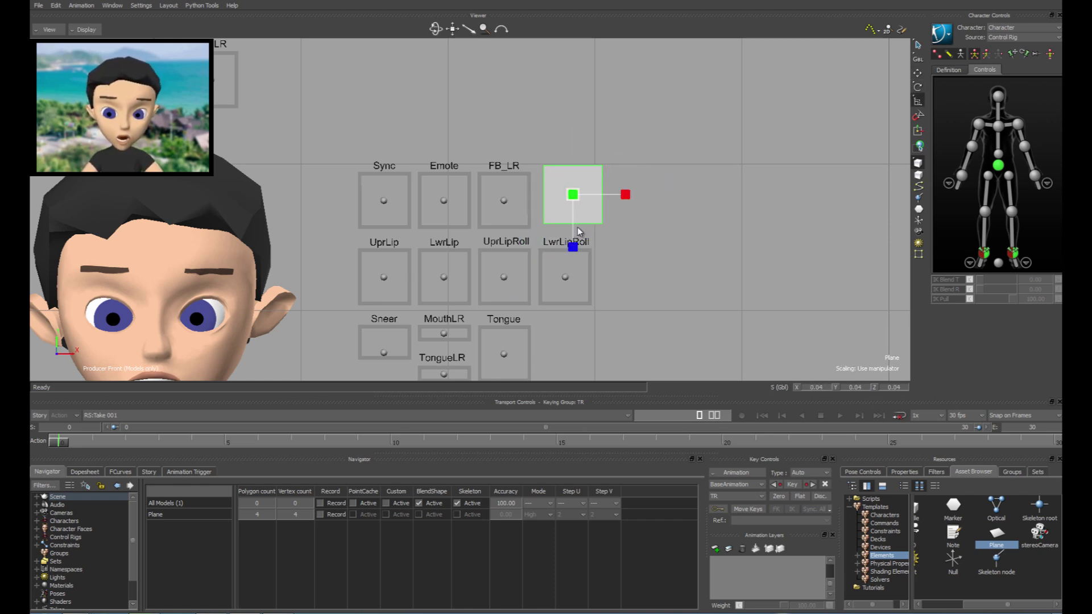
drag(575, 245, 574, 199)
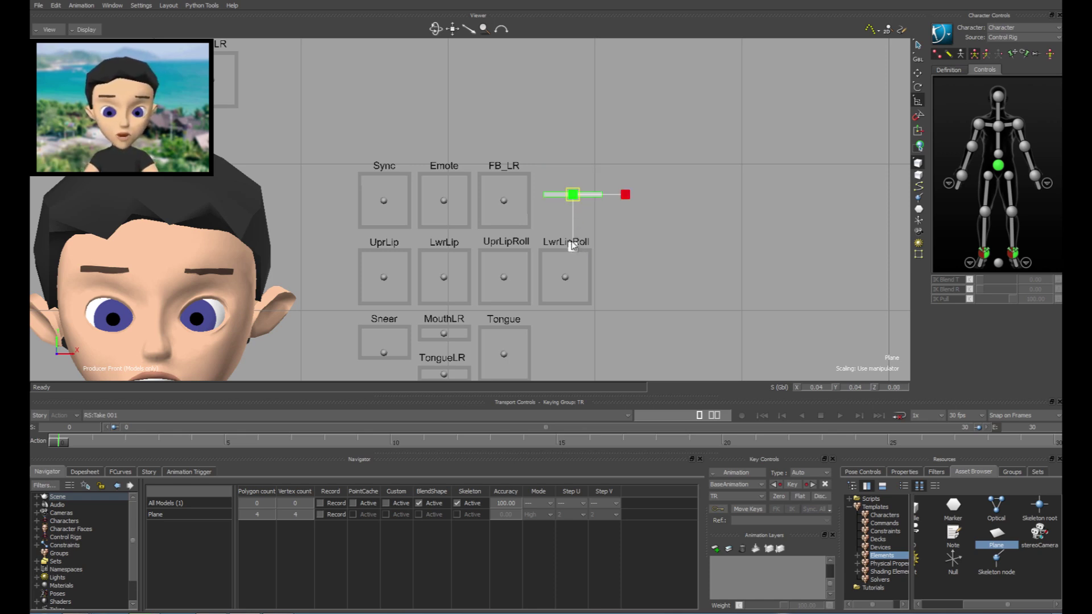
key(t)
key(ctrl+d)
drag(574, 157, 575, 179)
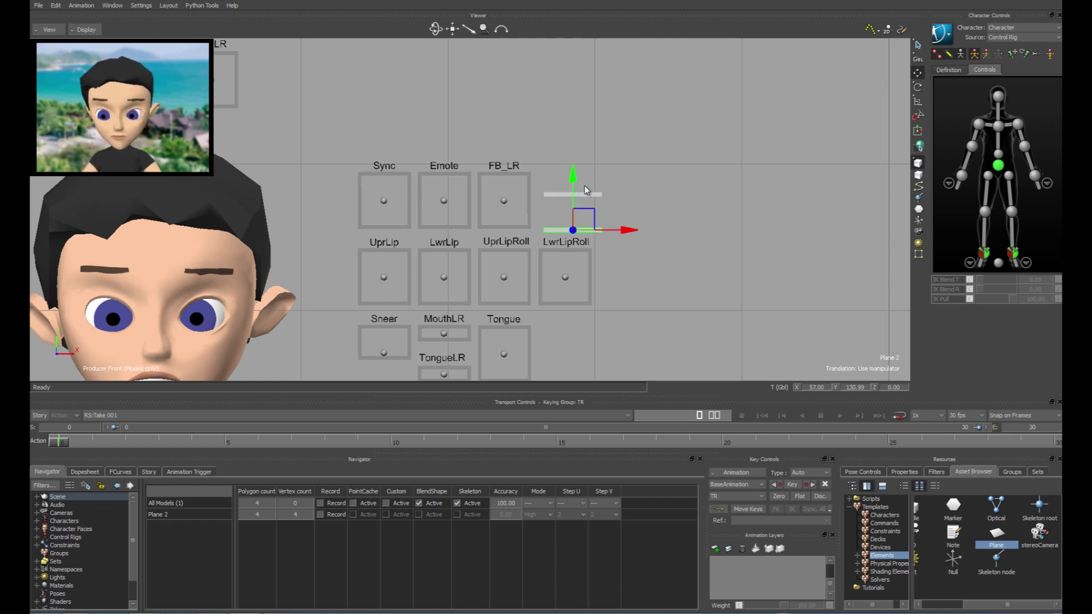
Step: Rotate another copy of the bar upright as the square's left side and align the horizontal bars with its ends
key(e)
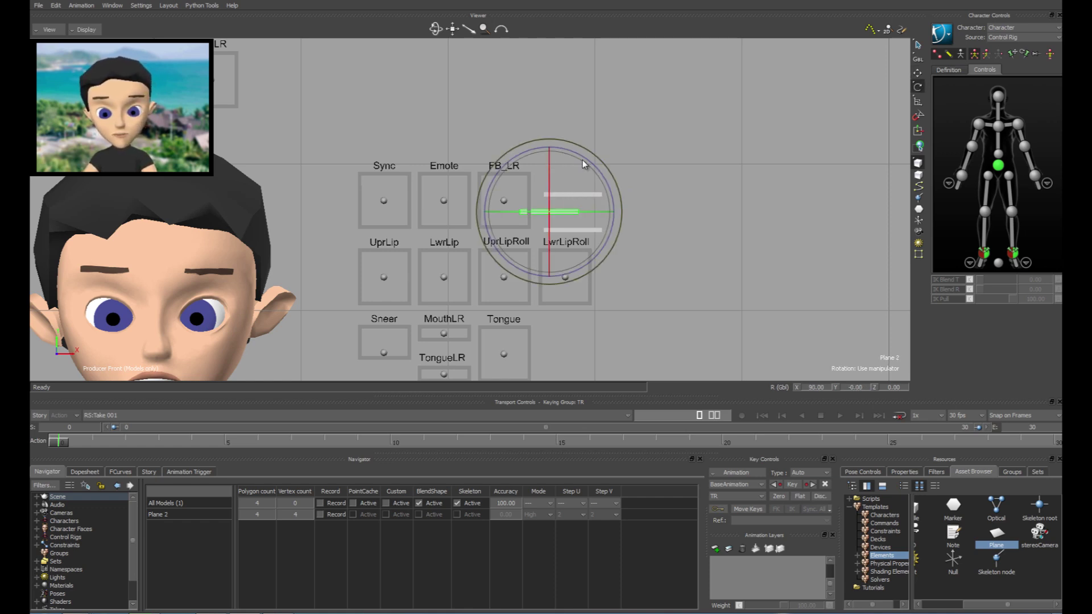
drag(582, 159, 601, 175)
click(673, 203)
click(569, 195)
key(t)
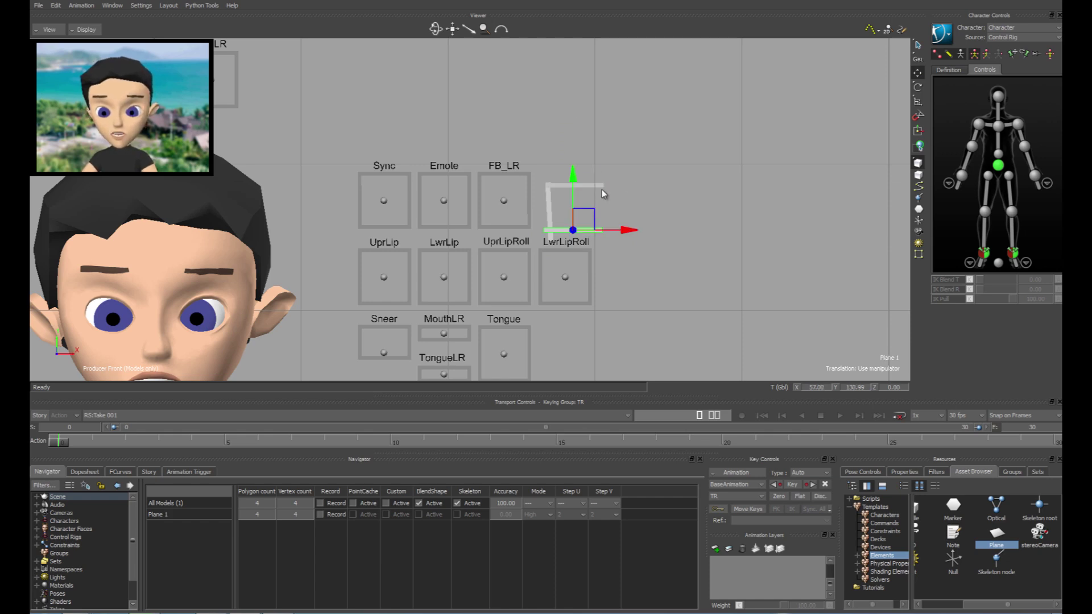
click(578, 230)
Step: Duplicate the upright bar and move the copy along X to about 61 to close the square, leaving nothing selected
click(551, 213)
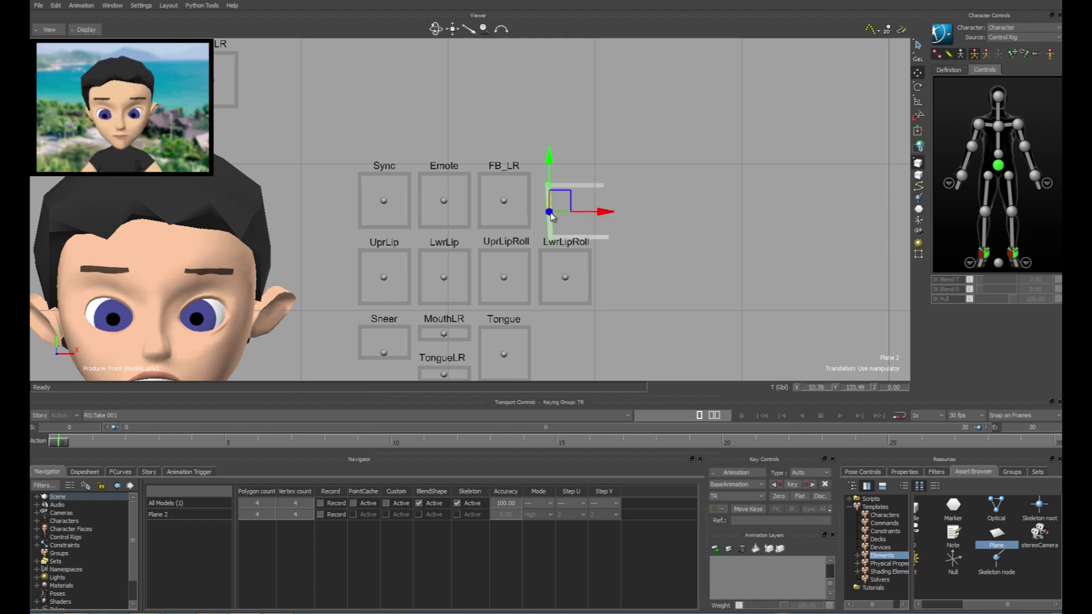
drag(603, 218, 654, 220)
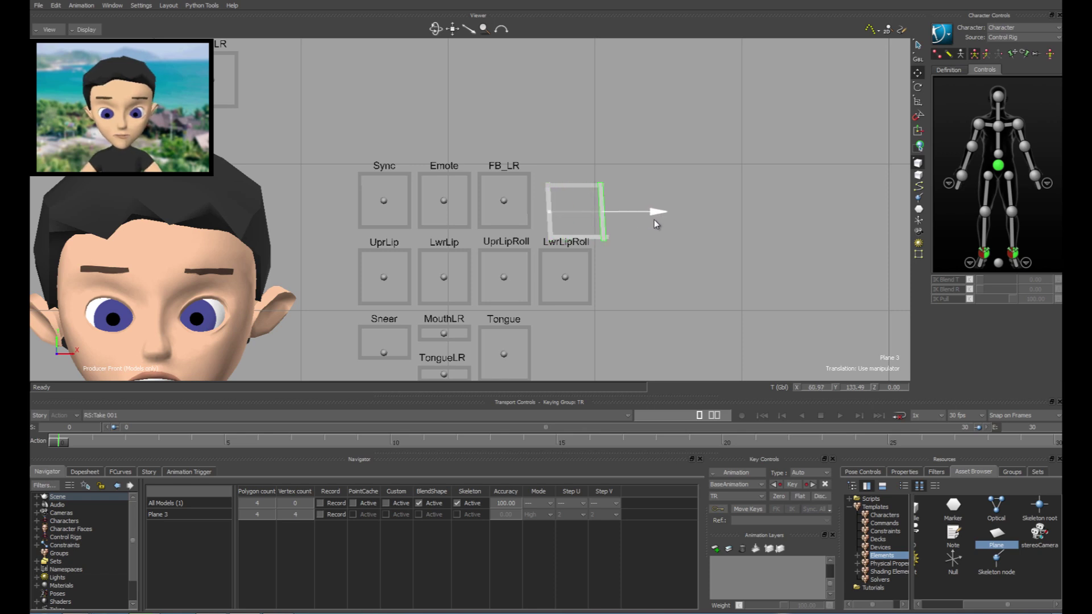
click(684, 190)
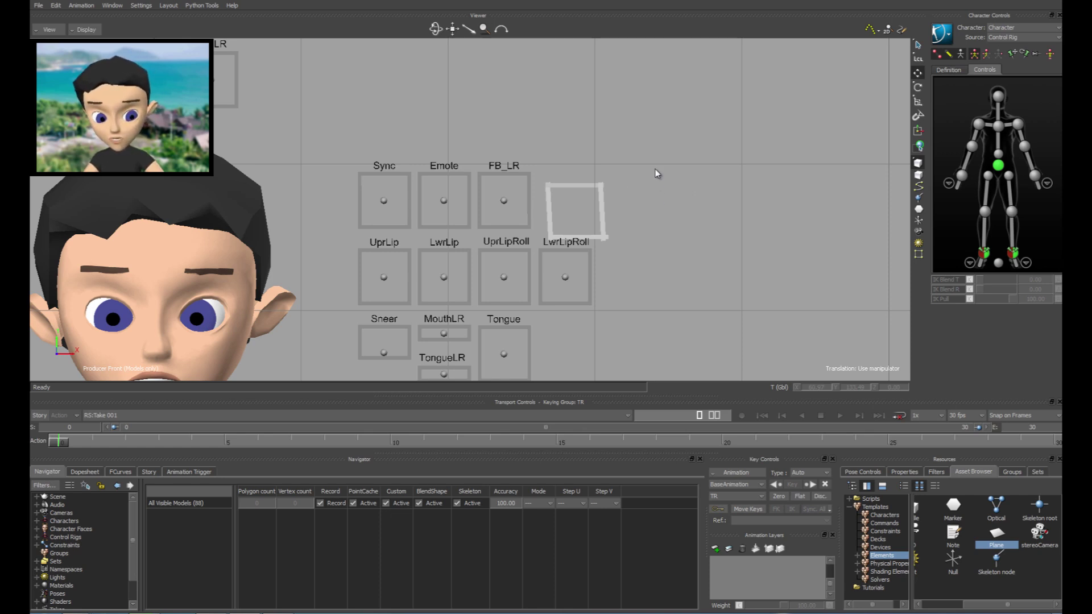
Step: Open face_box_from_max.fbx with Take 001, discarding the current scene's changes
key(ctrl+o)
click(479, 341)
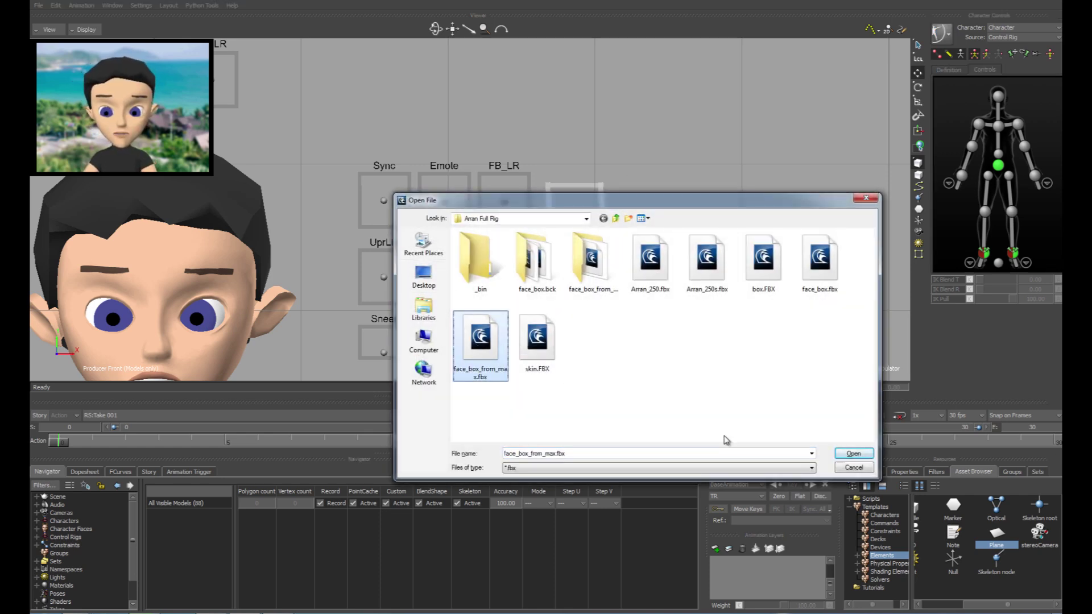
click(852, 454)
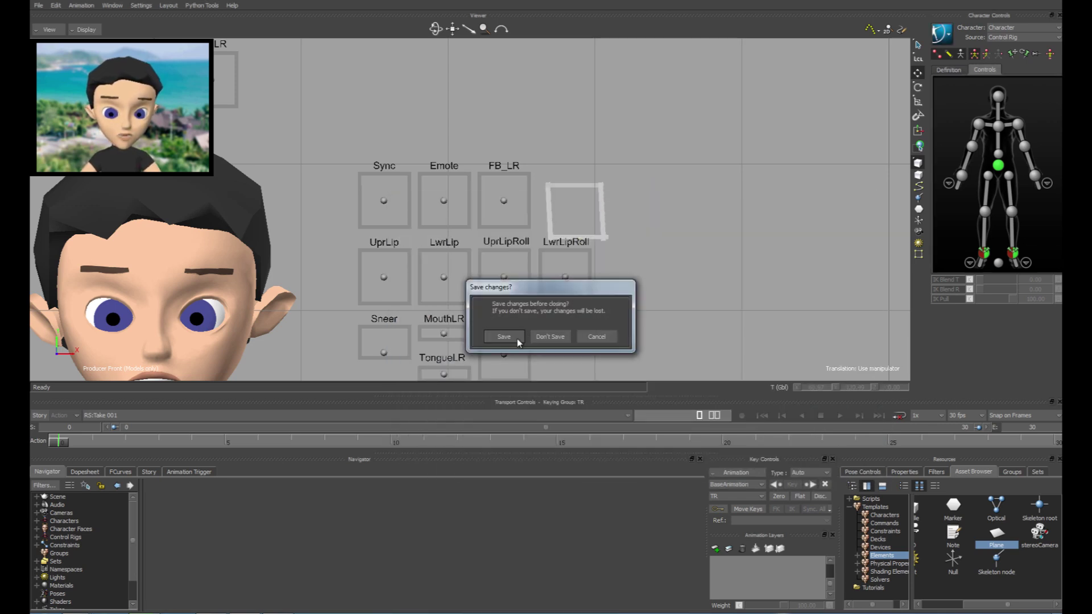
click(551, 337)
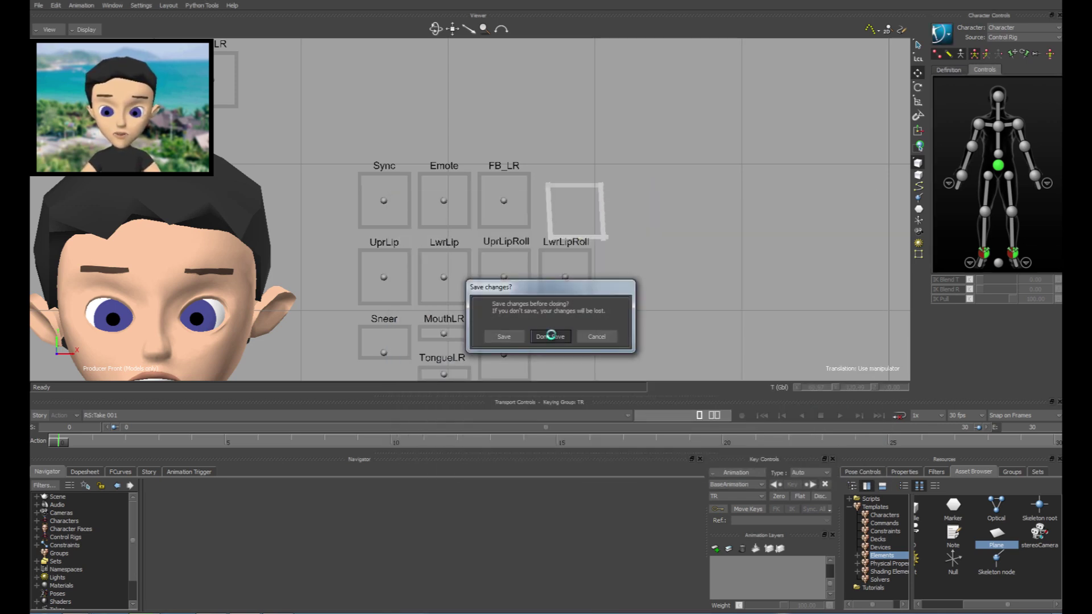
click(581, 336)
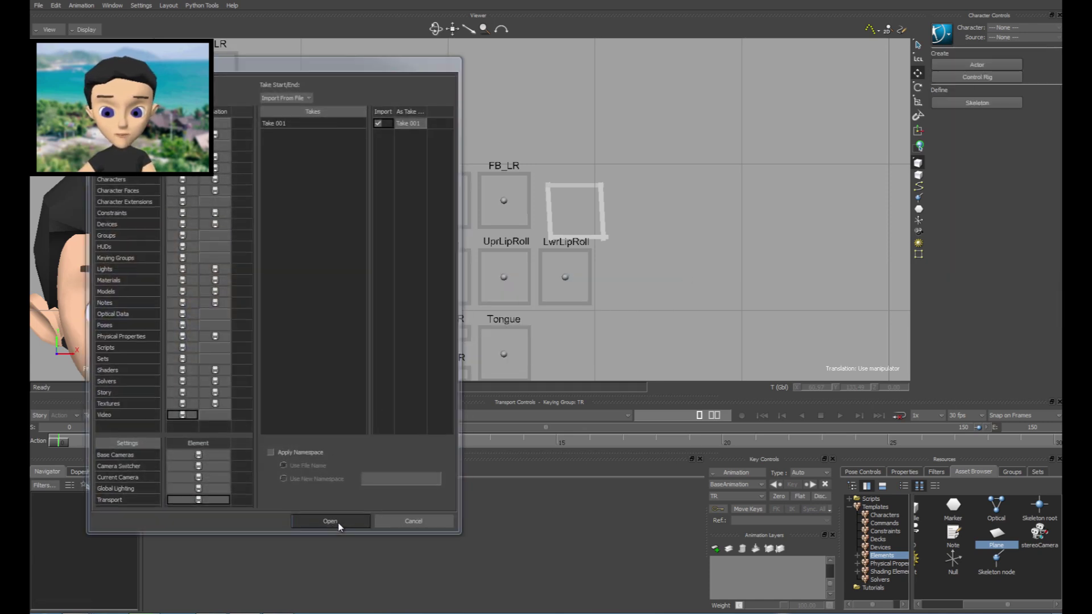
click(331, 523)
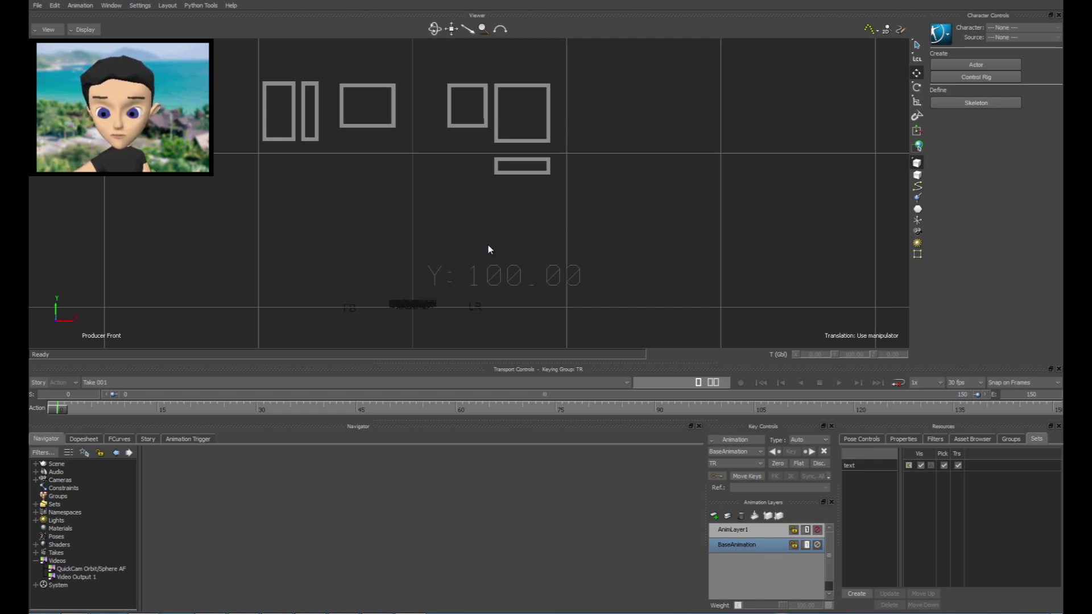
Step: Move the Converge label to about X -5, Y 108 and place the LeftBrow label beside it
click(415, 307)
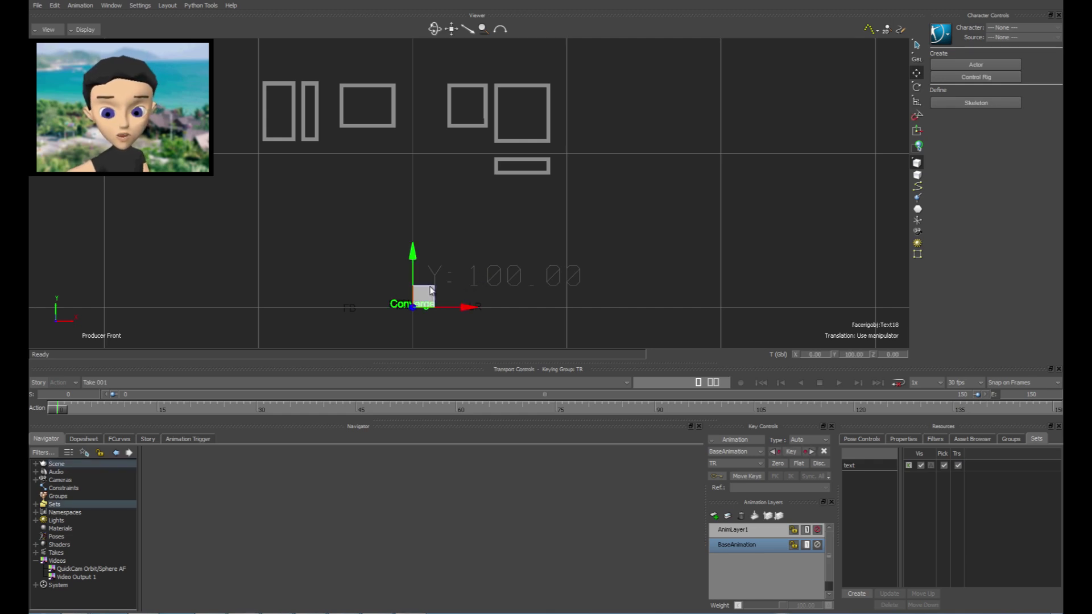
drag(430, 291, 393, 230)
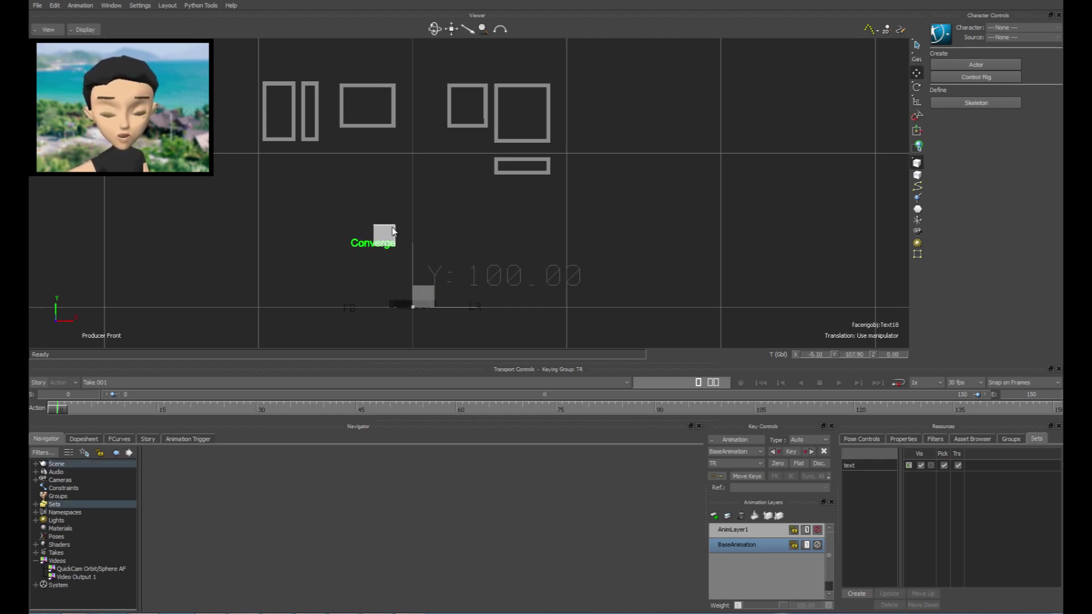
click(414, 306)
drag(418, 298, 438, 235)
Step: Move the TongueLR label from the overlapping stack to just above the large square box, at about X 14.3, Y 129.9
click(411, 307)
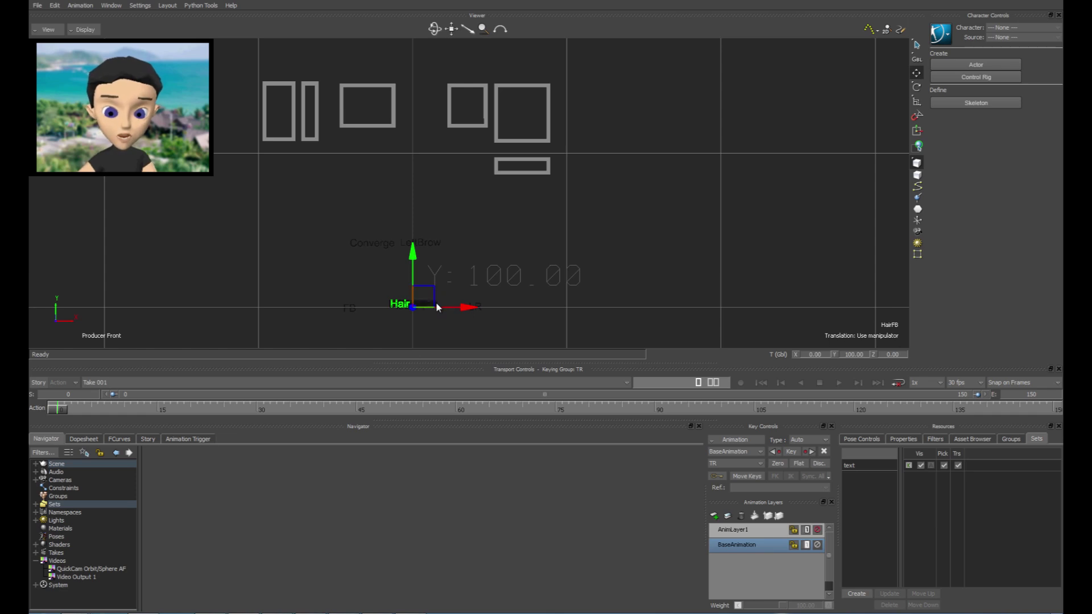
click(446, 312)
click(436, 307)
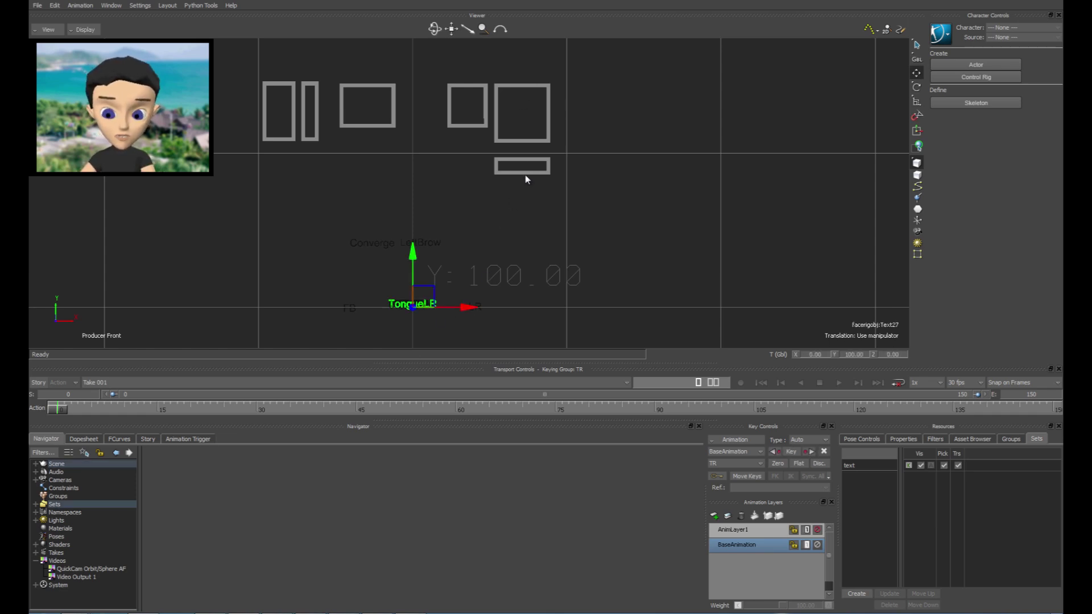
drag(412, 310, 543, 63)
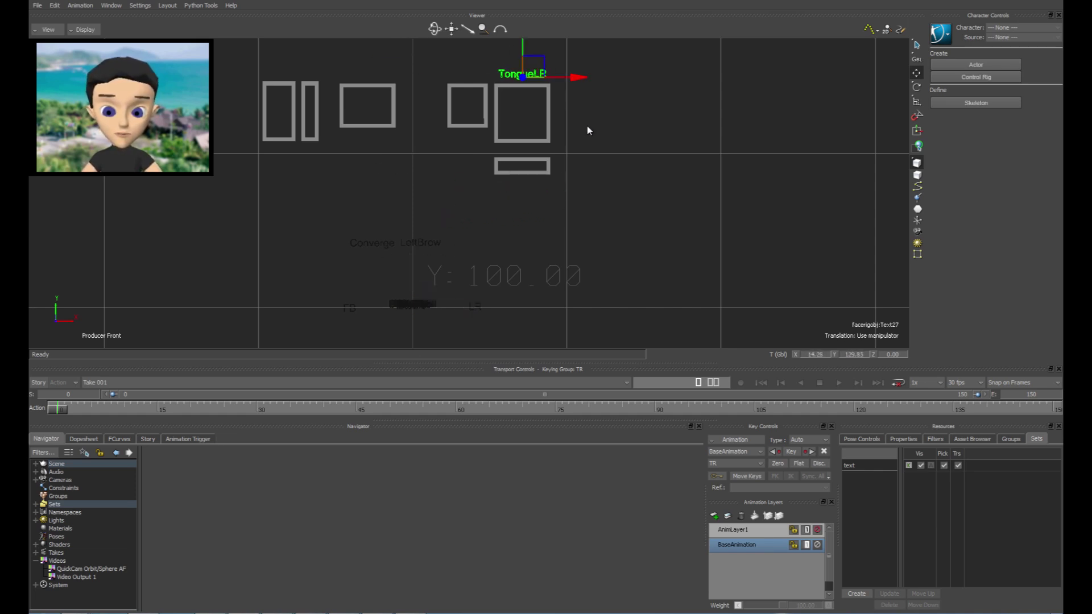
click(540, 85)
click(537, 77)
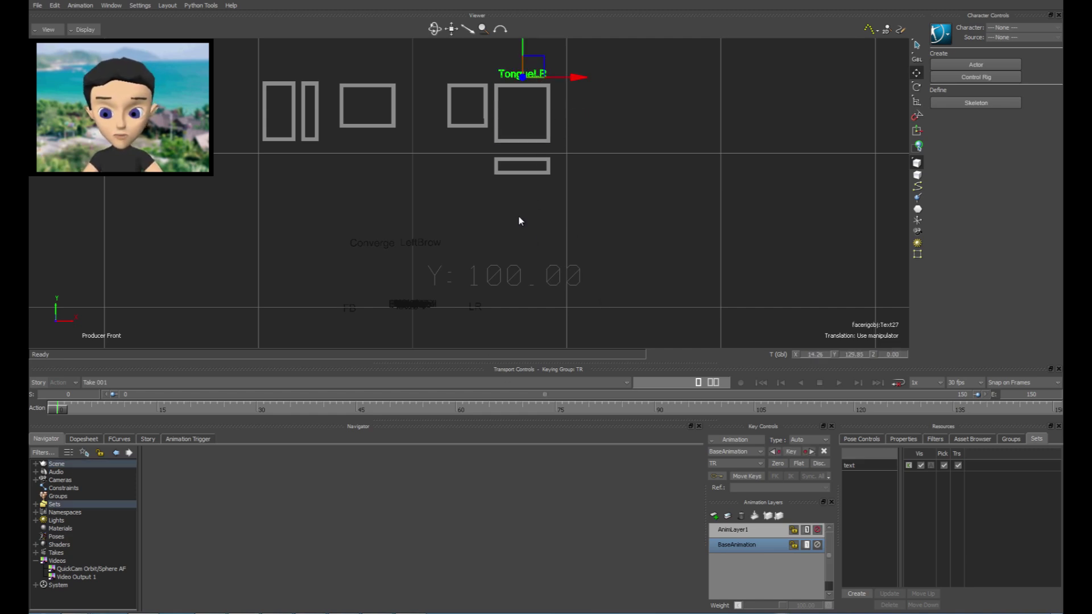
Step: Select all the control box outlines together and clear the selection
drag(585, 100, 265, 192)
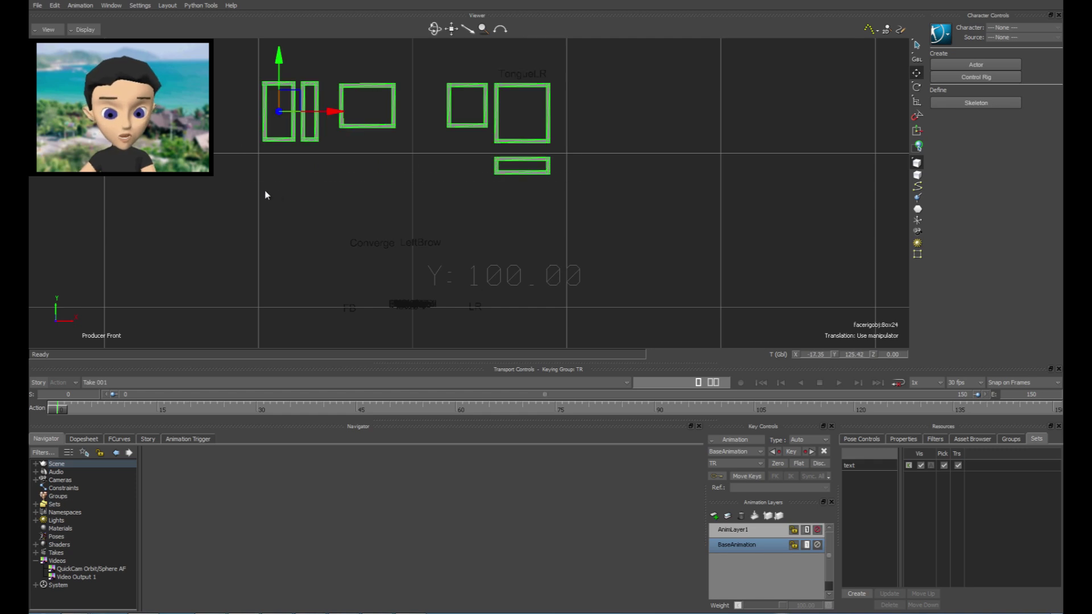
click(377, 185)
shift+drag(440, 183, 384, 198)
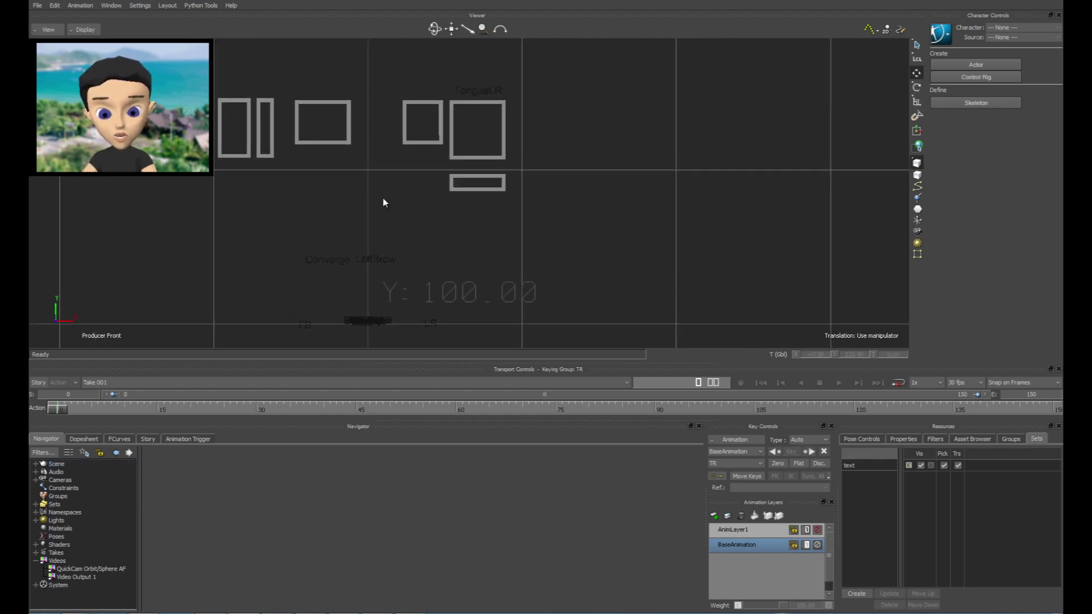
Step: Hide every text label in the scene by turning off the visibility of the text set
click(447, 164)
shift+drag(511, 166, 453, 224)
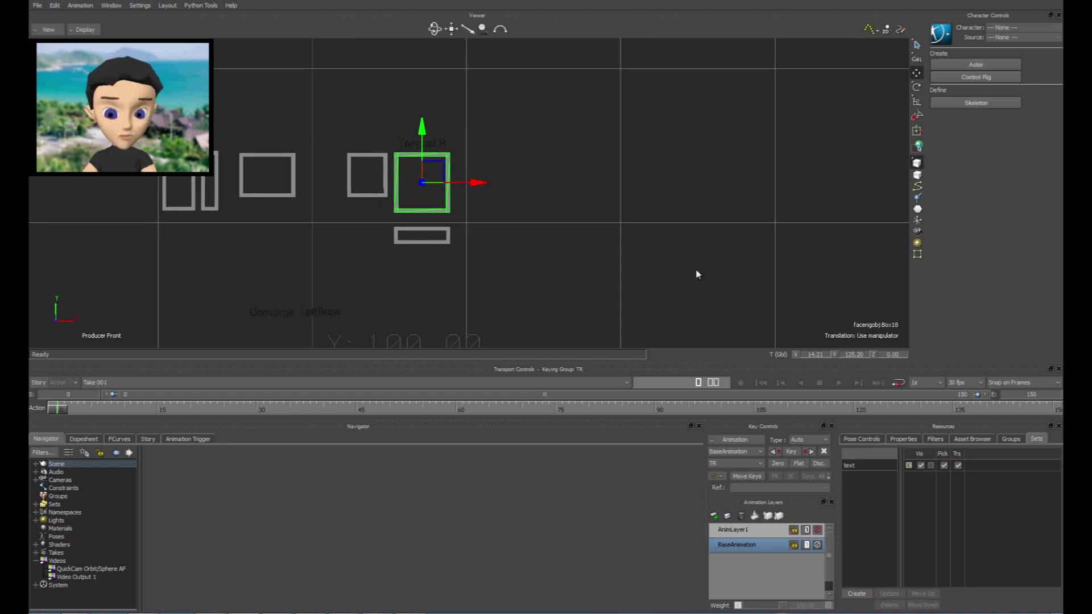
click(562, 263)
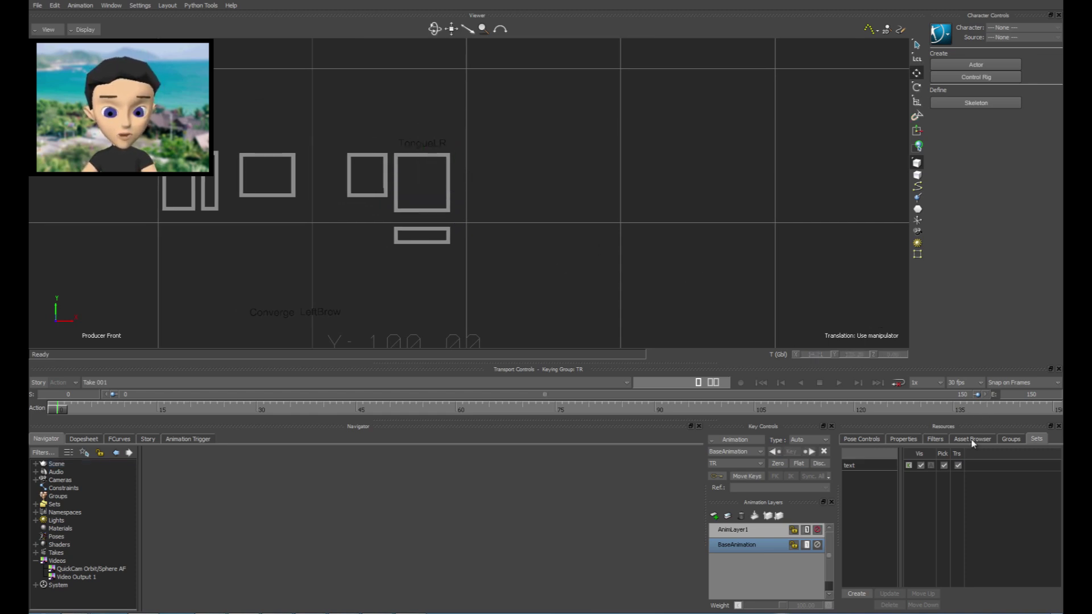
click(922, 466)
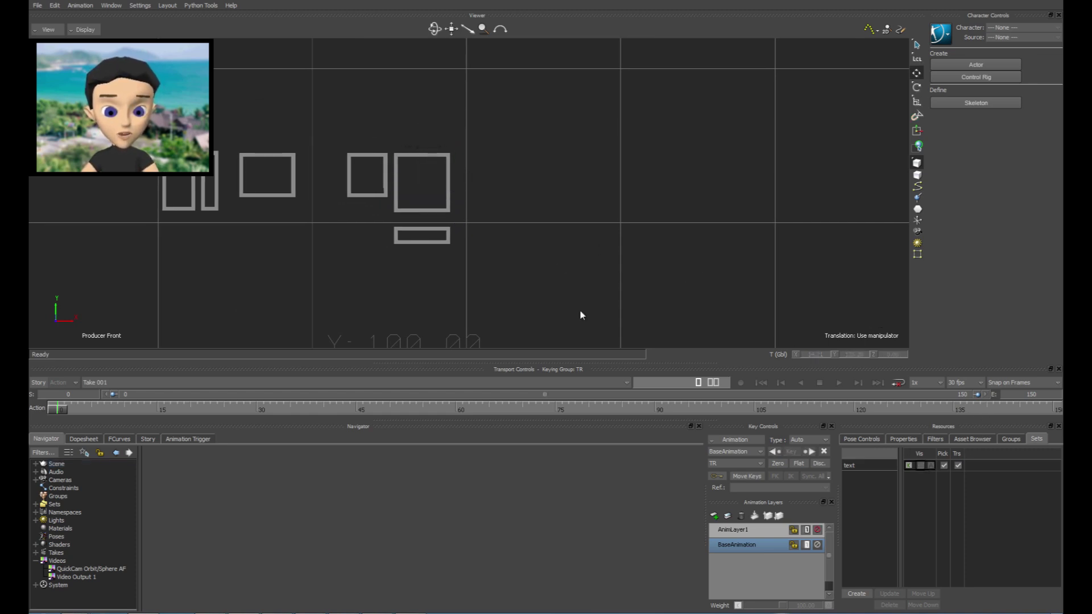
click(447, 197)
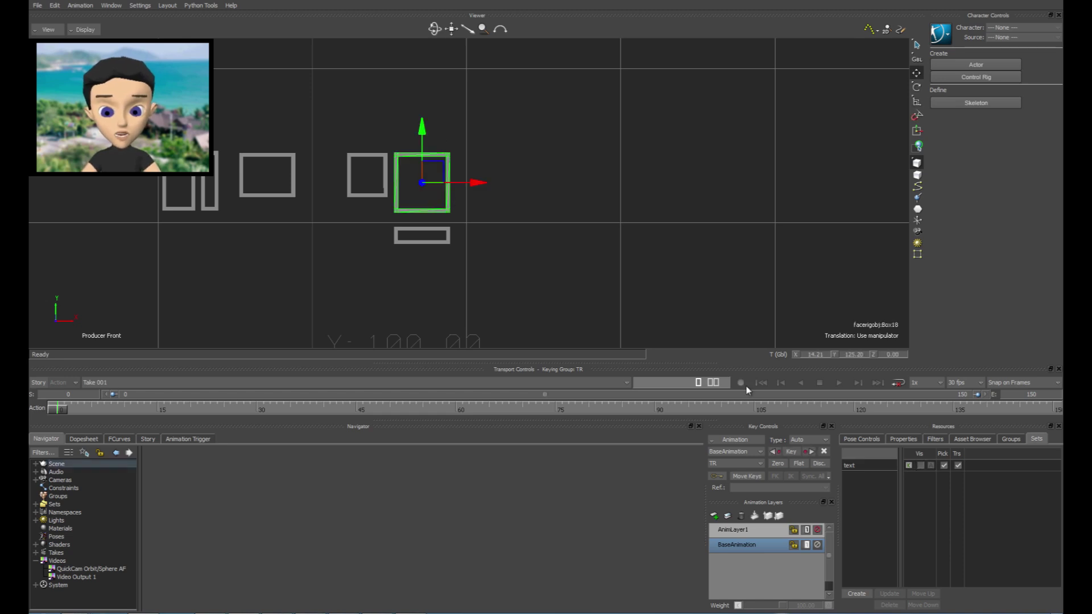
click(920, 465)
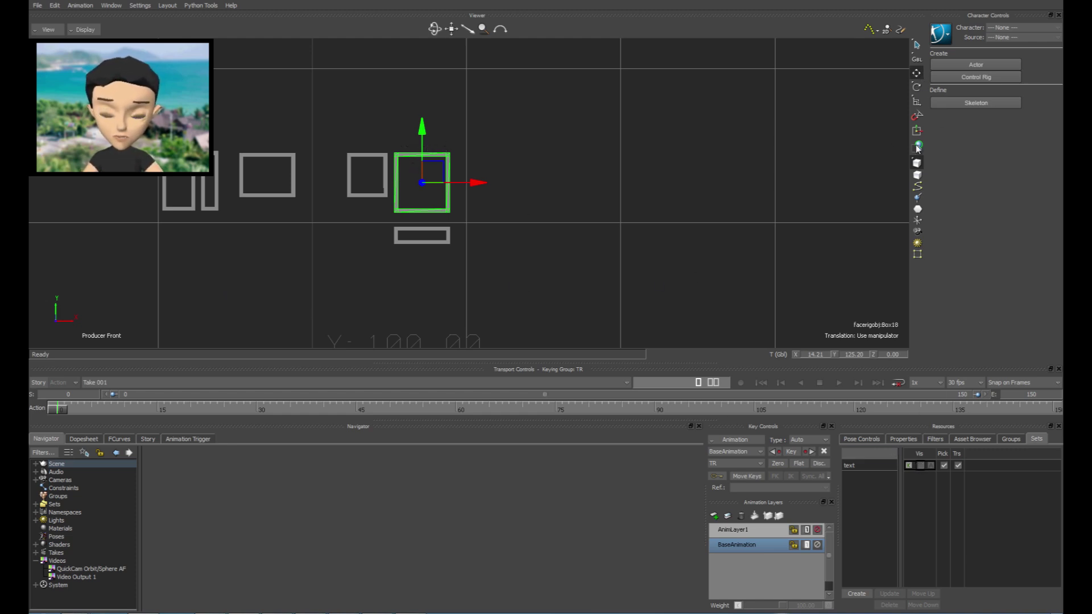
Step: Add a Null element to the scene and align its translation on all axes to the large square box
click(971, 440)
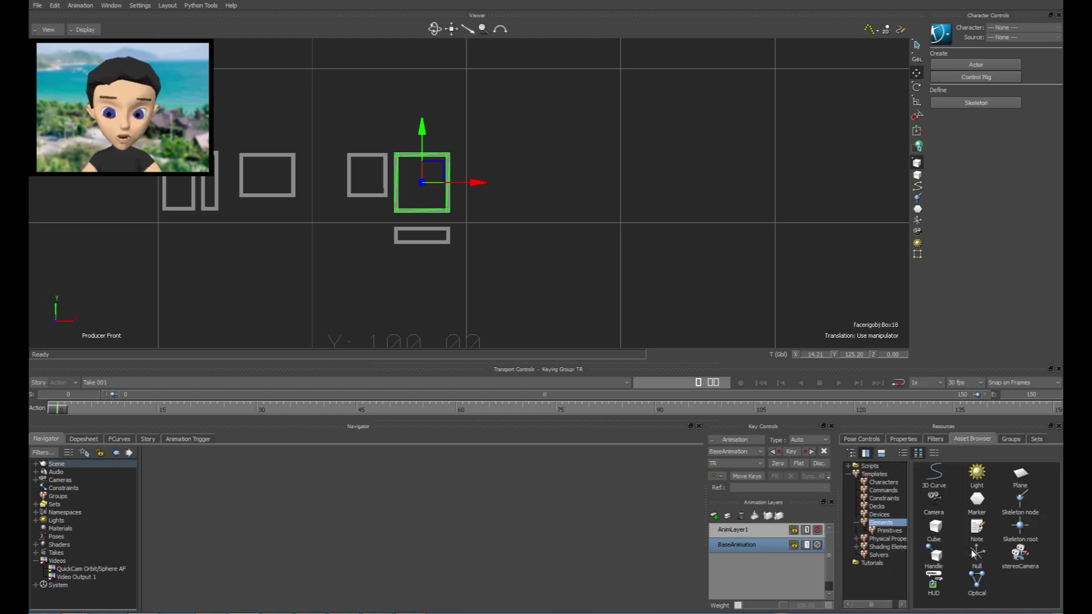
drag(974, 552, 525, 192)
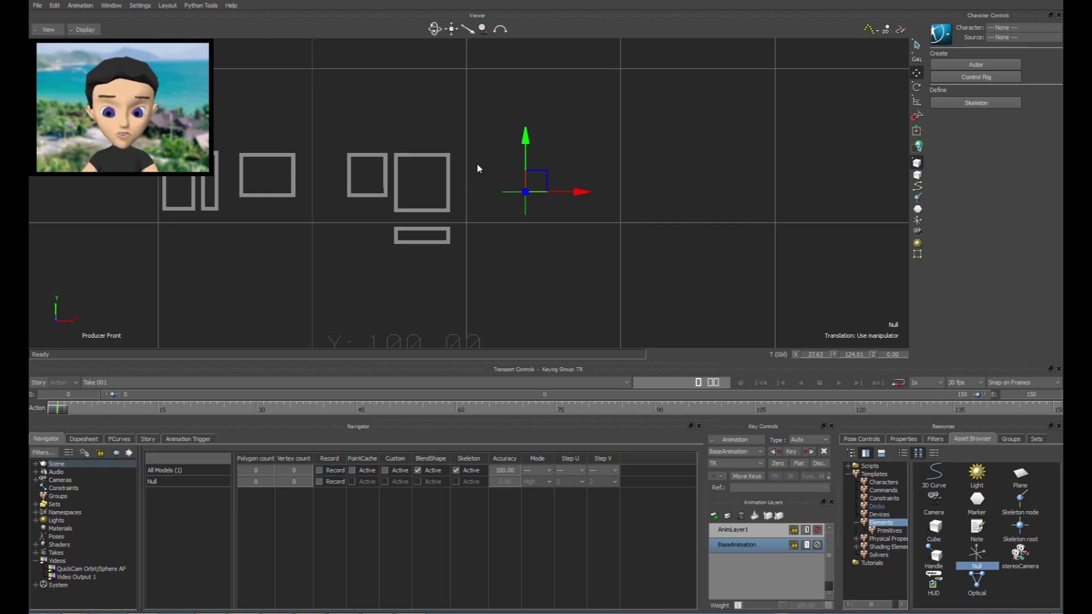
click(447, 192)
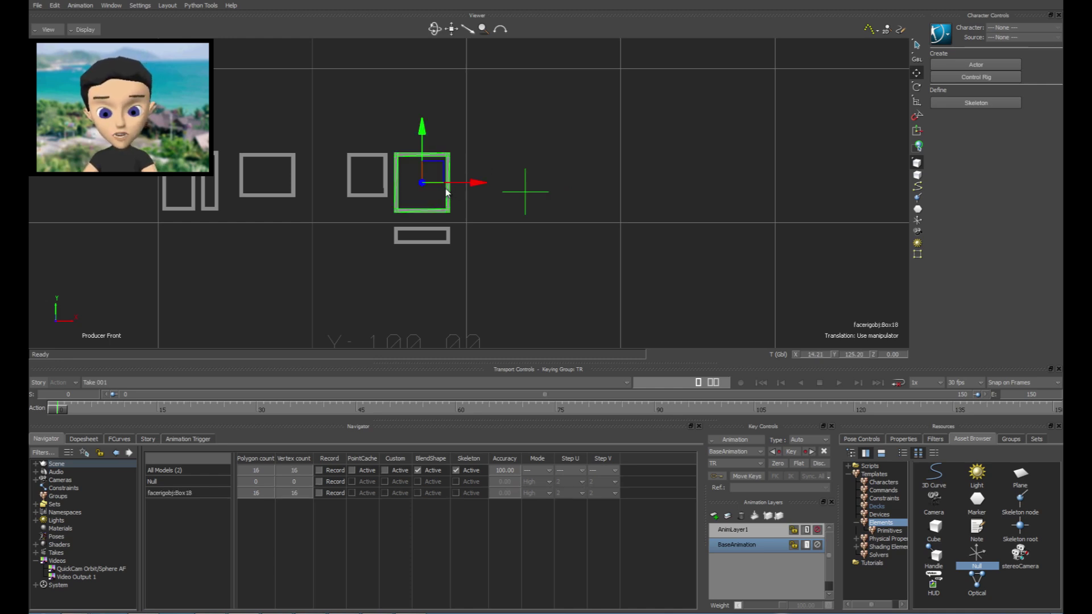
alt+click(446, 189)
mouse_move(471, 188)
mouse_move(561, 212)
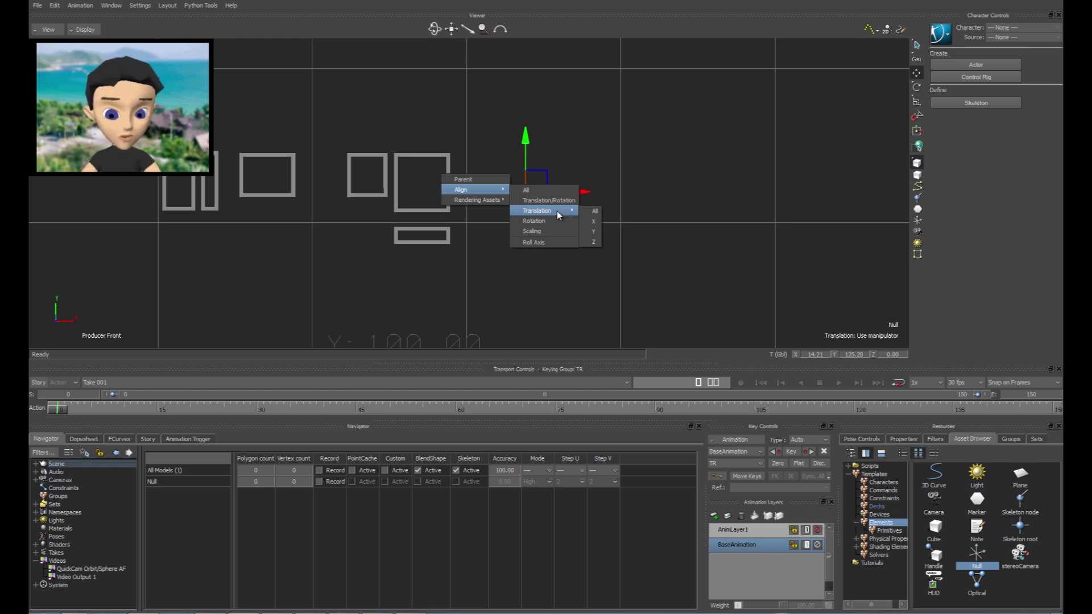
click(595, 212)
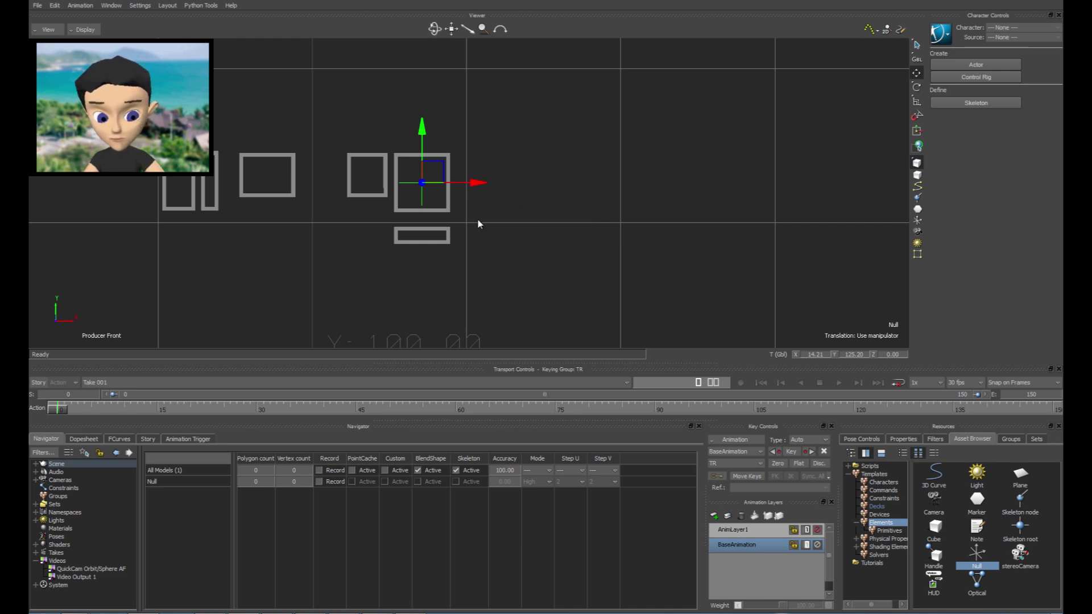
Step: Duplicate the null and align the copy's translation on all axes to the narrow box below the large square box
key(ctrl+c)
key(ctrl+v)
alt+drag(473, 215, 443, 226)
mouse_move(464, 241)
mouse_move(547, 263)
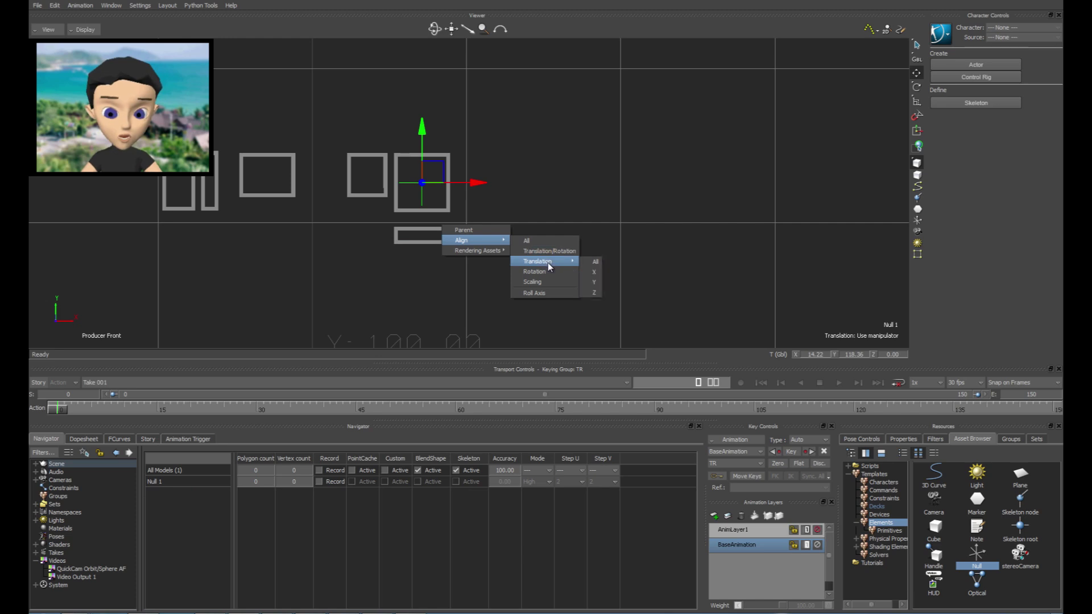
click(595, 263)
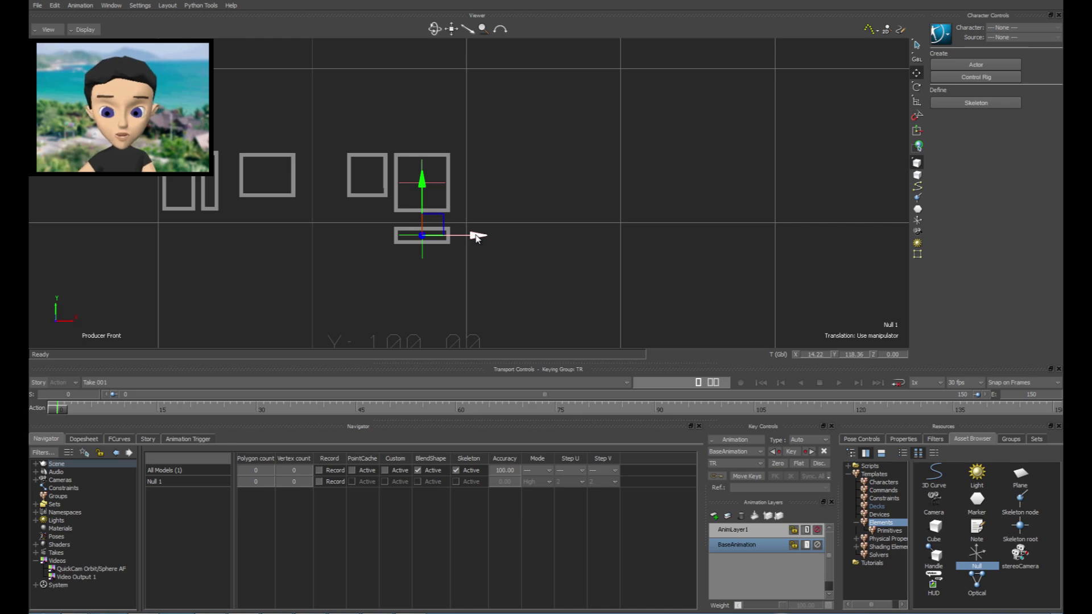
Step: Move the duplicated null along X to the narrow box's left end, at about X 11.21, and parent it to that box
drag(476, 237, 454, 246)
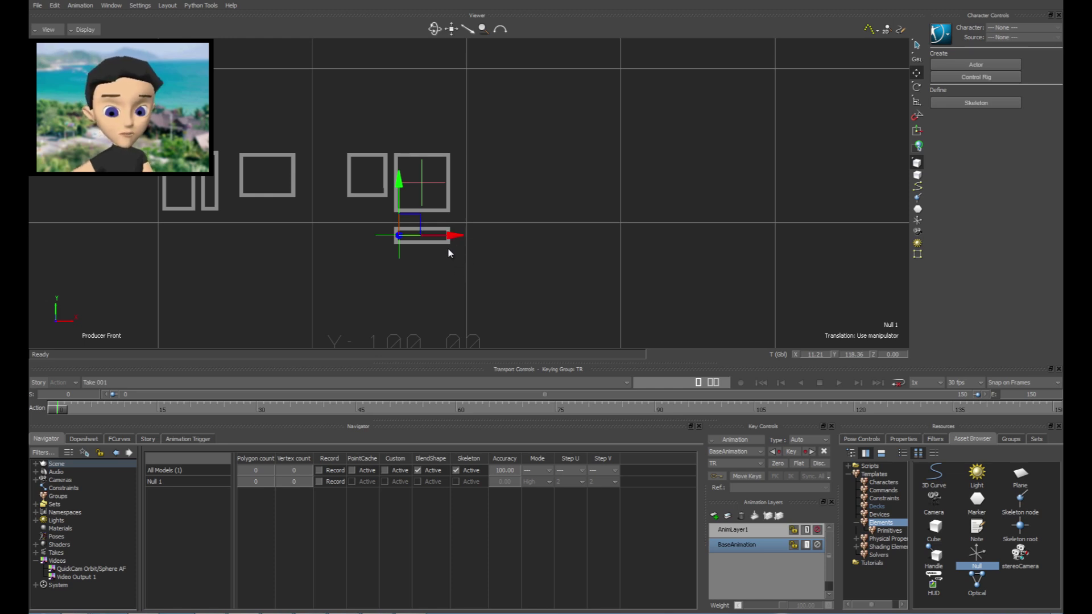
key(p)
click(431, 242)
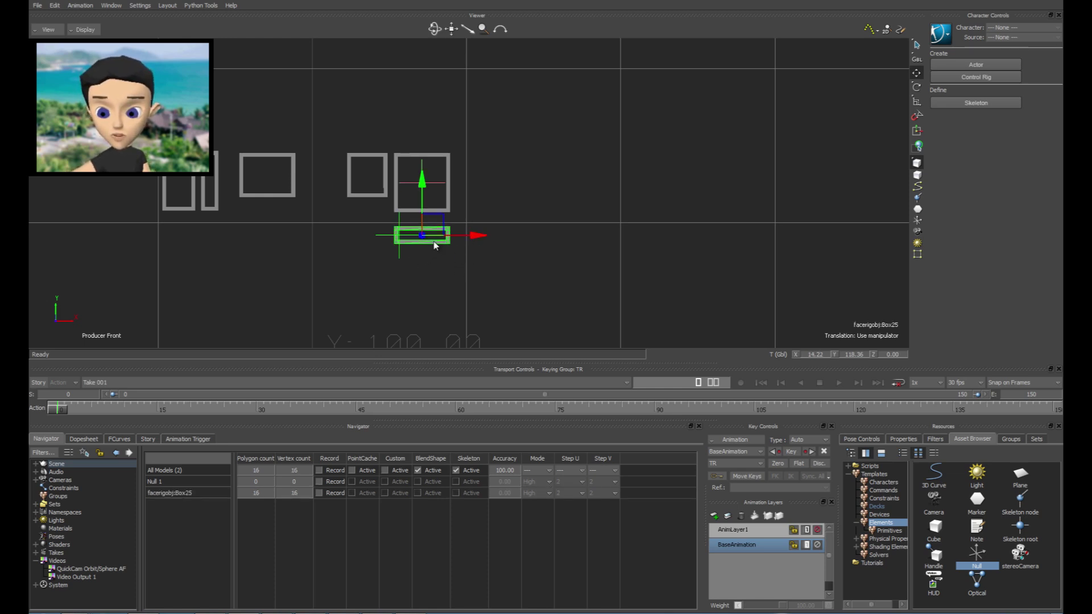
mouse_move(473, 239)
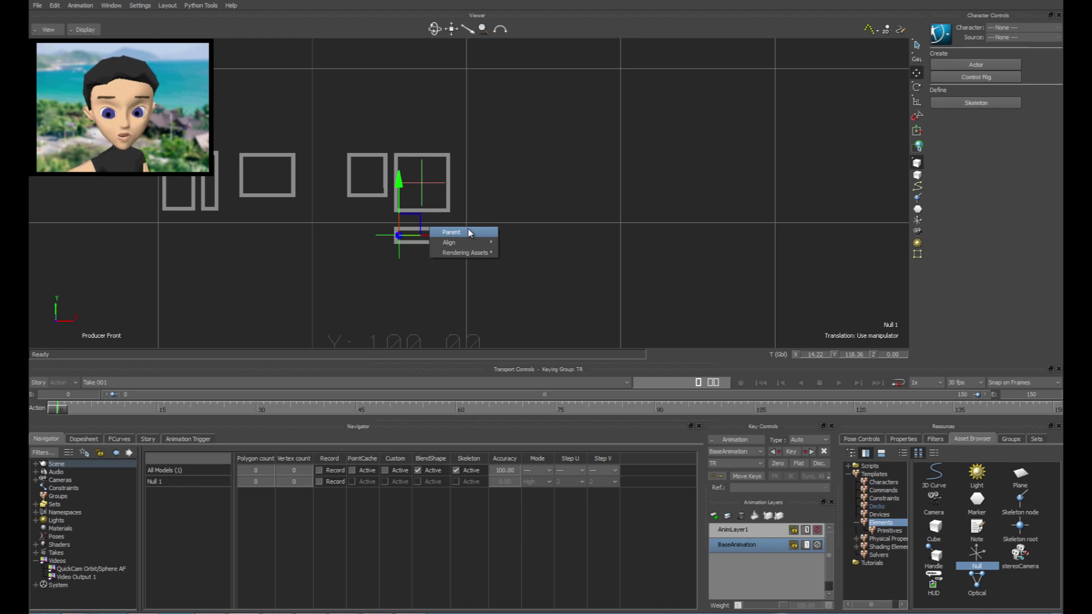
click(469, 232)
Step: Parent the null at the centre of the large square box to that box
click(459, 199)
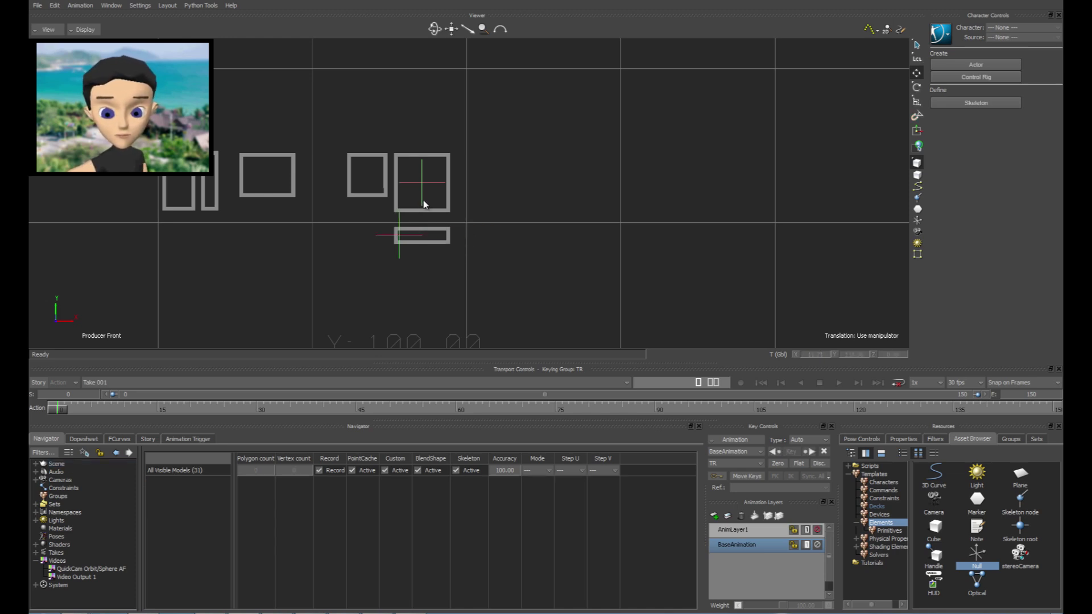
drag(409, 207, 454, 201)
shift+click(449, 201)
click(469, 192)
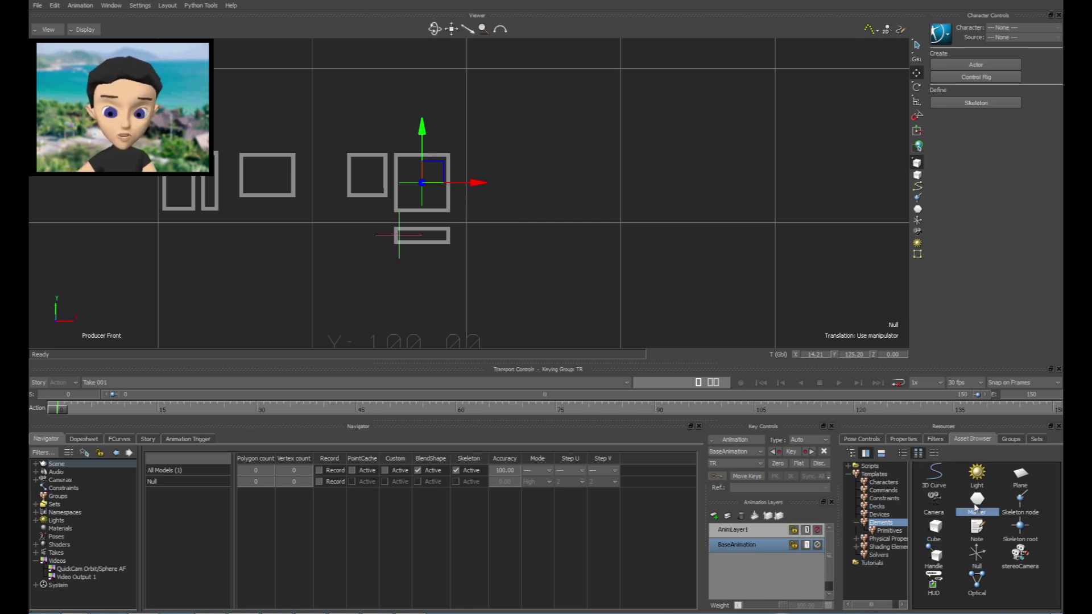
Step: Add a Sphere primitive beside the large square box and scale it uniformly to about 0.09
click(890, 533)
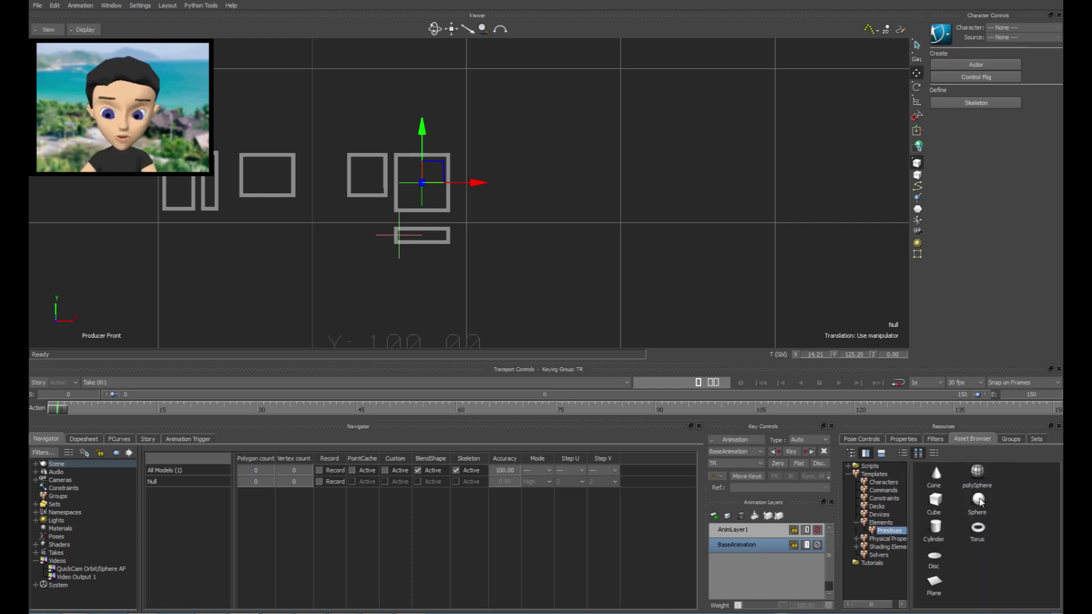
drag(980, 502, 560, 191)
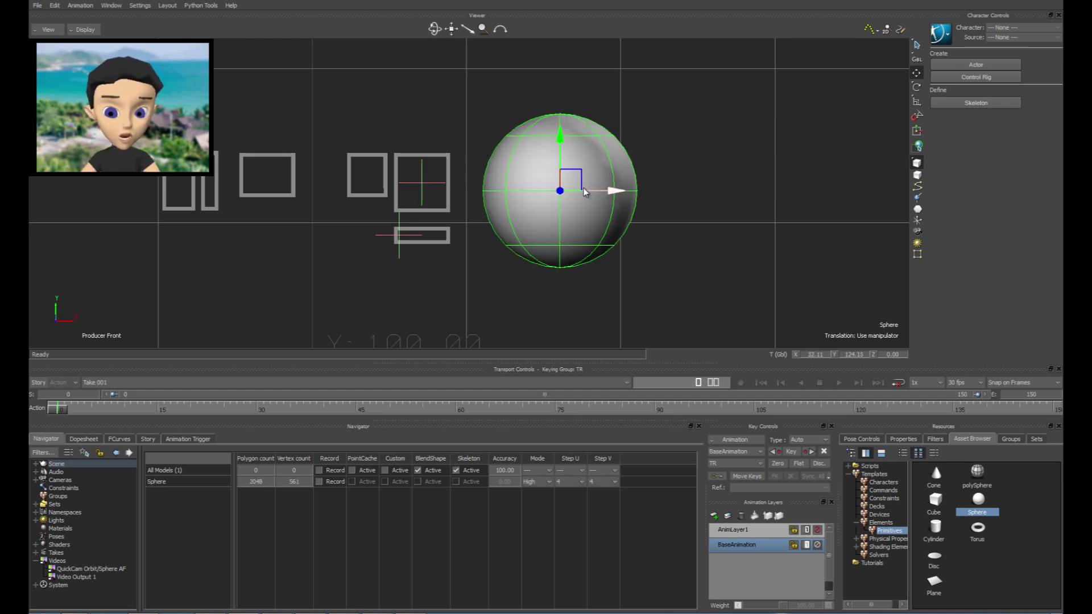
key(s)
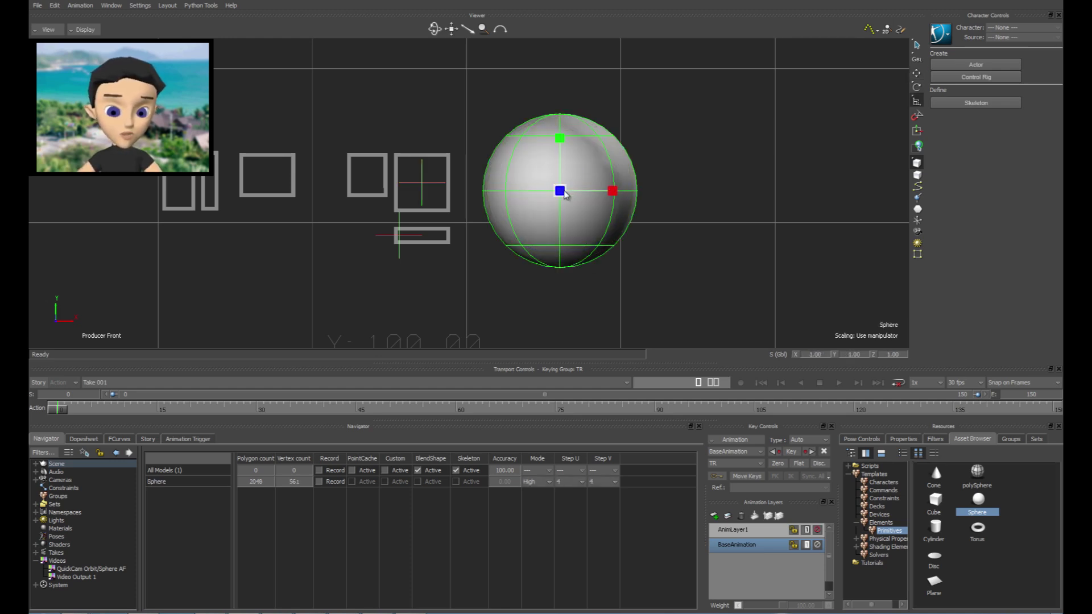
drag(560, 192, 424, 357)
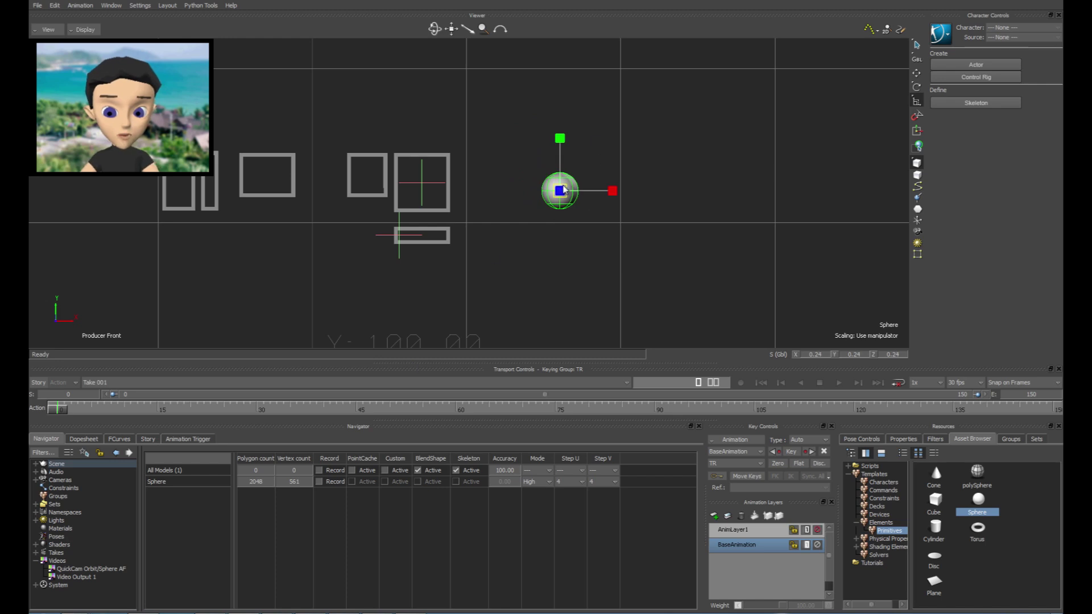
drag(563, 190, 465, 309)
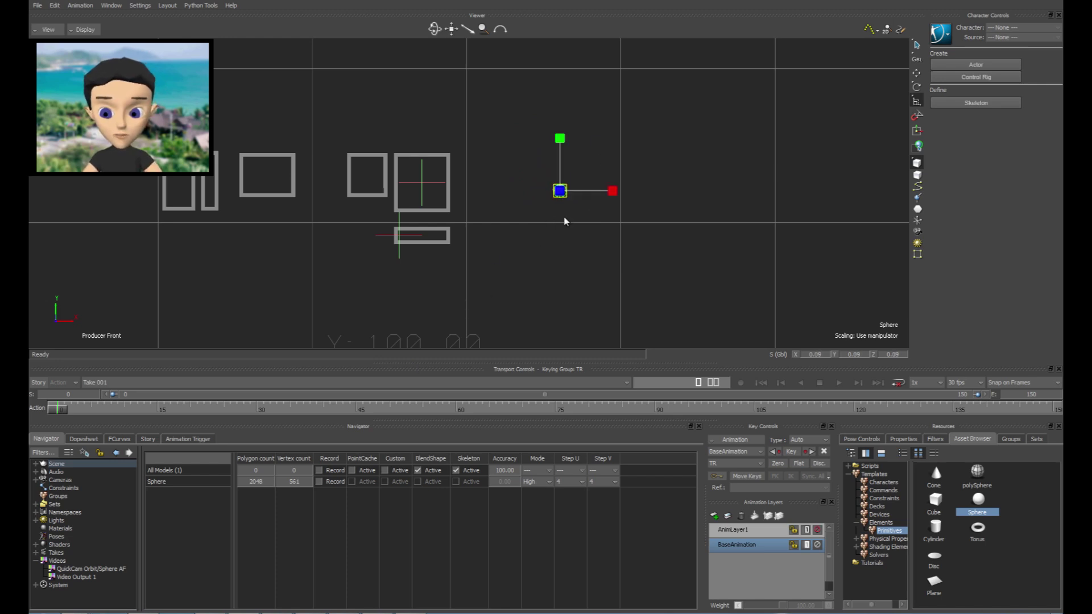
Step: Align the small sphere's translation on all axes to the null at the centre of the large square box
key(t)
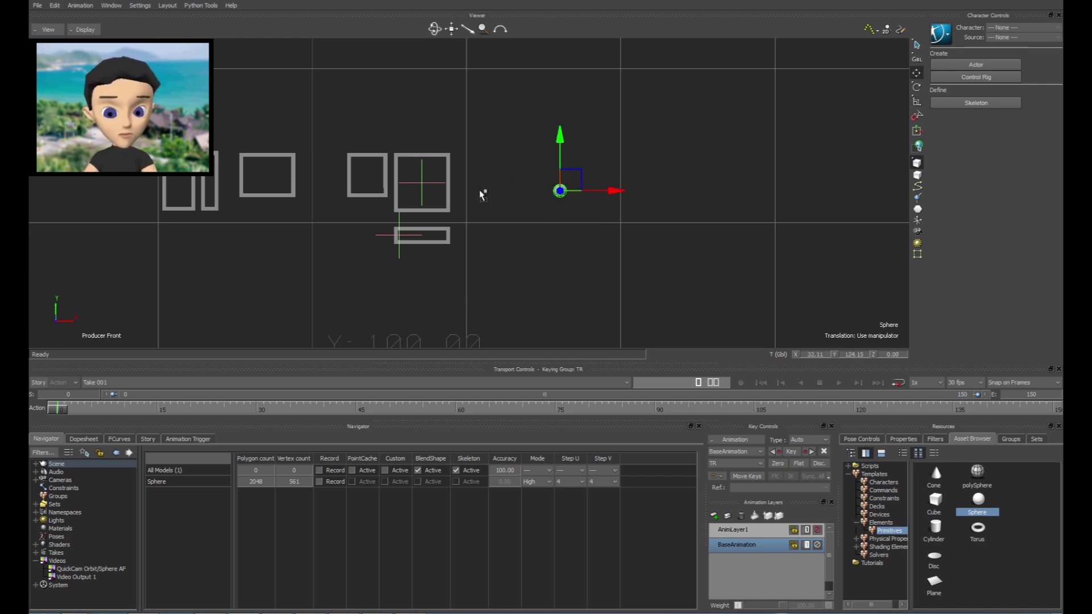
ctrl+click(439, 186)
ctrl+click(438, 185)
ctrl+click(436, 185)
alt+drag(436, 185, 435, 183)
mouse_move(451, 186)
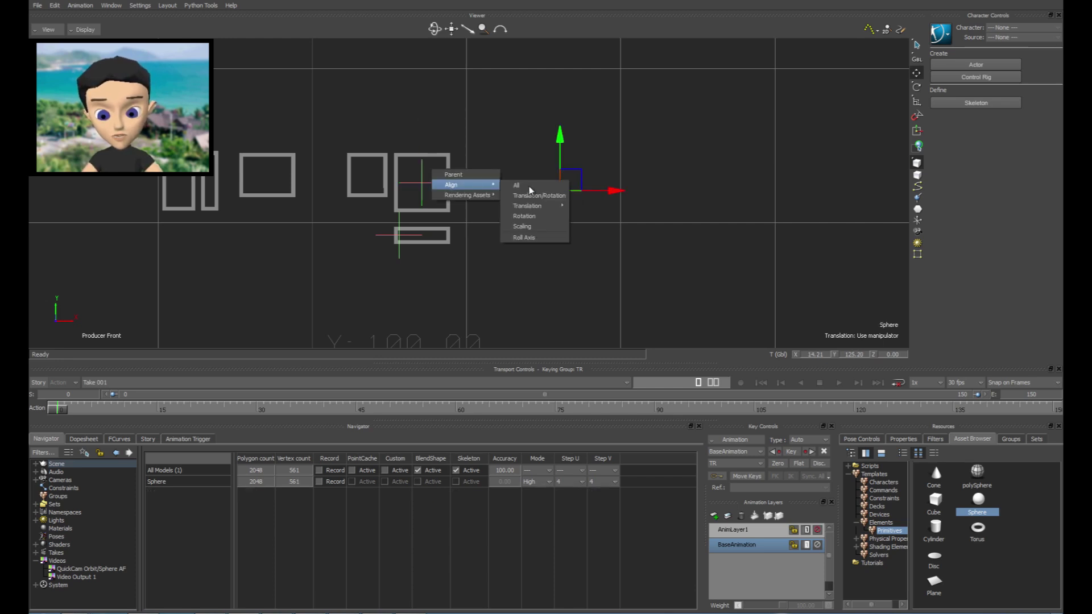
click(576, 207)
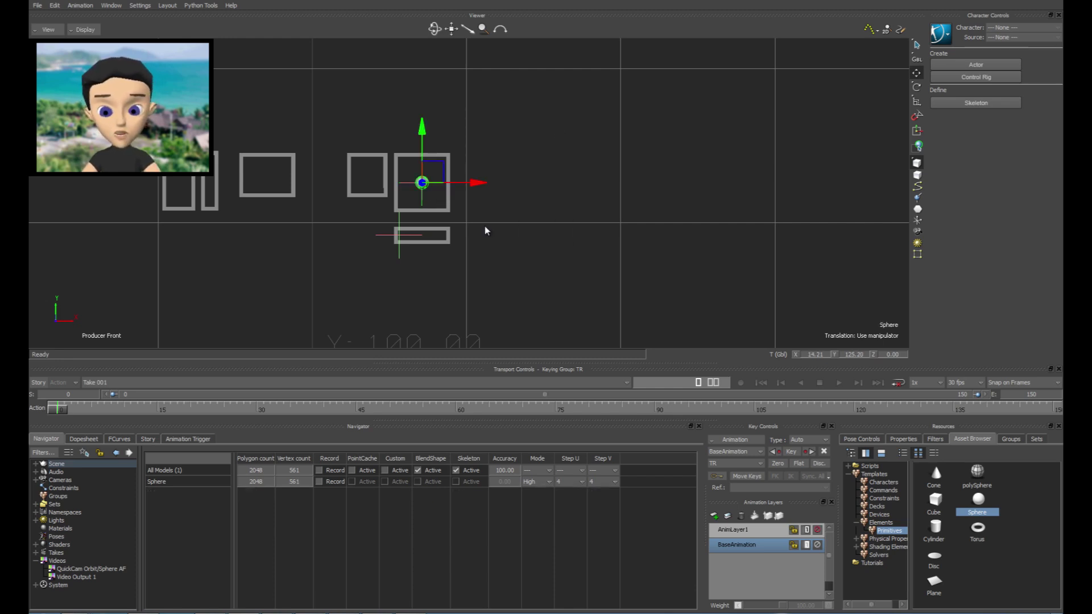
Step: Duplicate the sphere and align the copy's translation on all axes to the null at the narrow box's left end
key(ctrl+c)
key(ctrl+v)
alt+drag(491, 232, 399, 257)
mouse_move(430, 258)
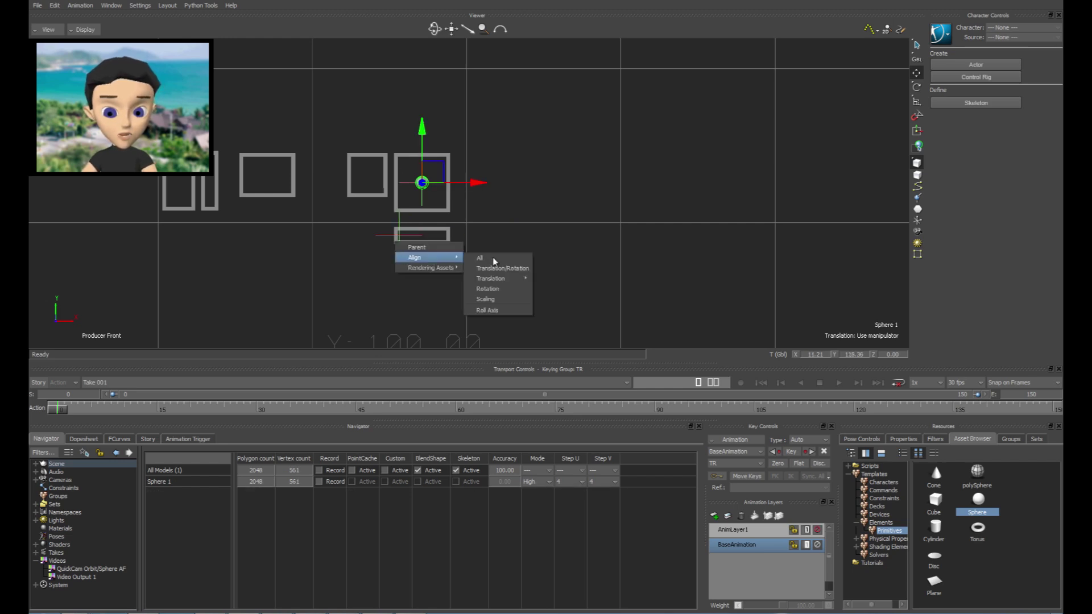
mouse_move(500, 279)
click(539, 281)
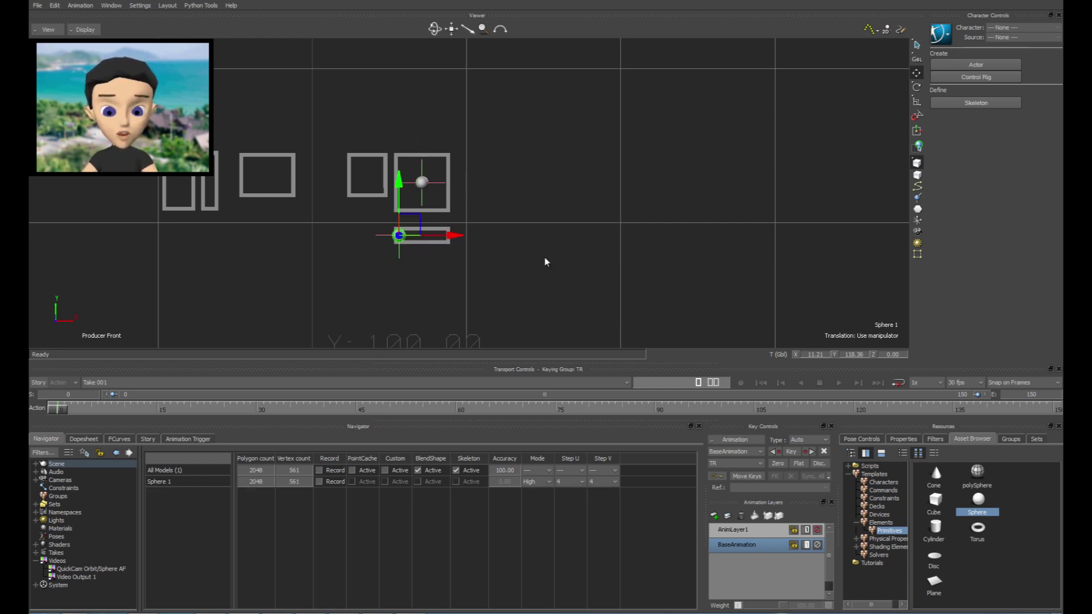
Step: Parent the sphere in the large square box and the sphere on the narrow box to their respective nulls
click(422, 185)
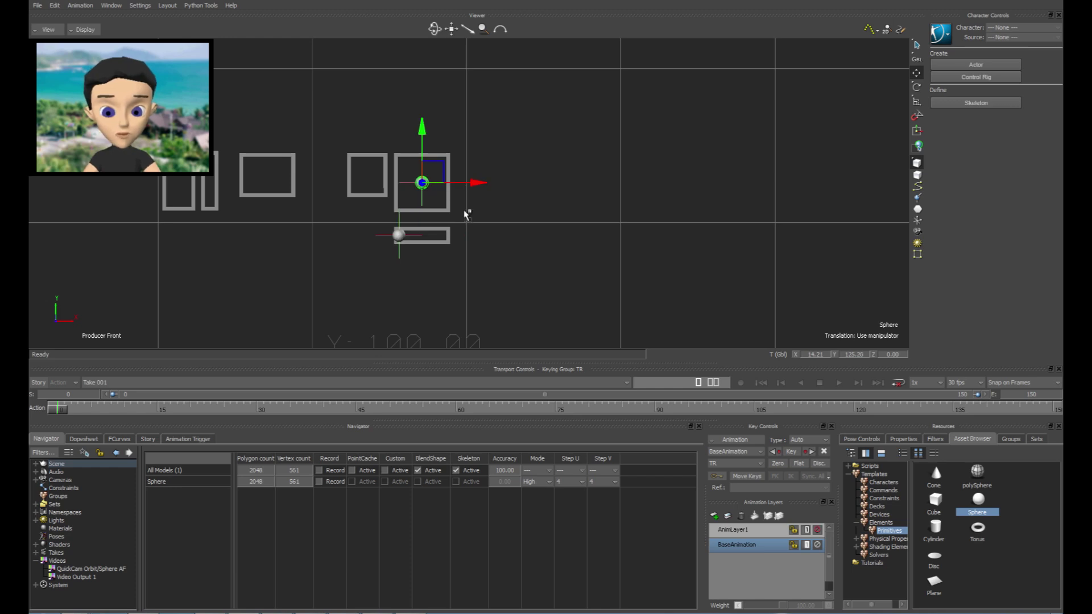
alt+drag(422, 204, 422, 204)
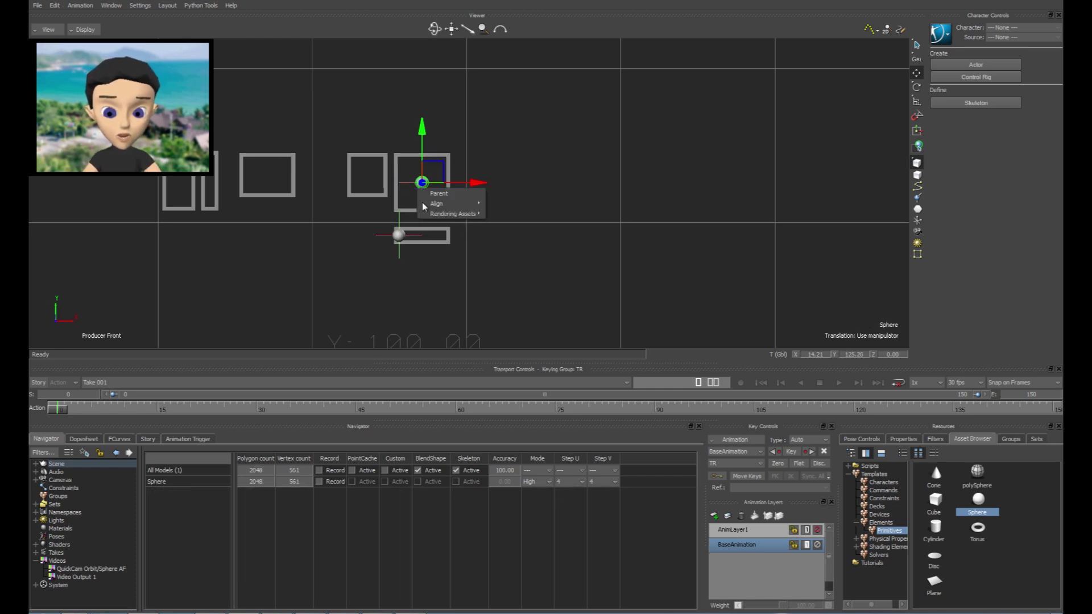
click(442, 194)
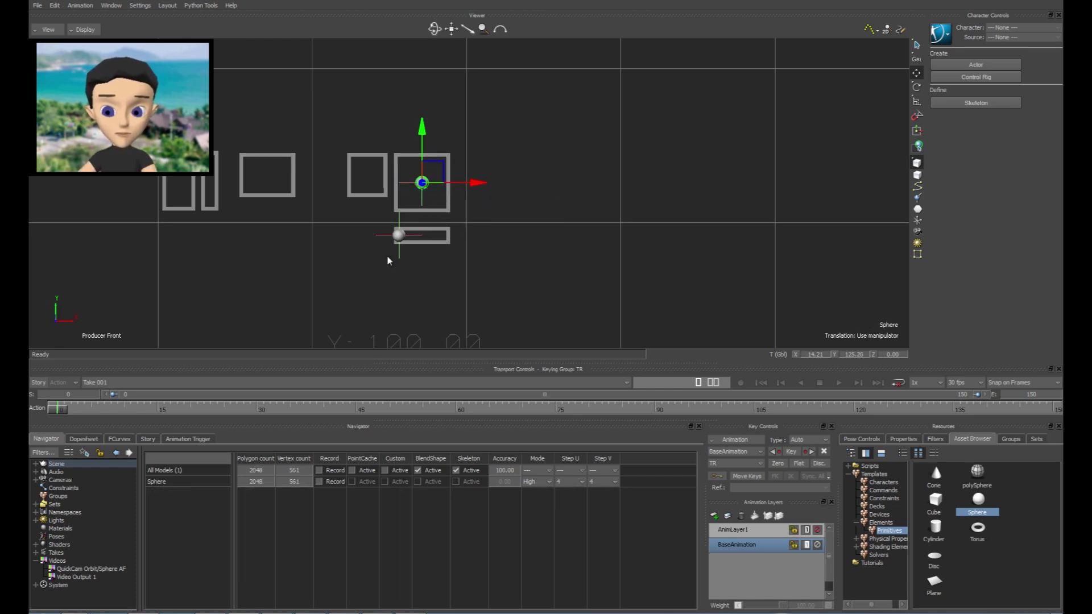
click(398, 236)
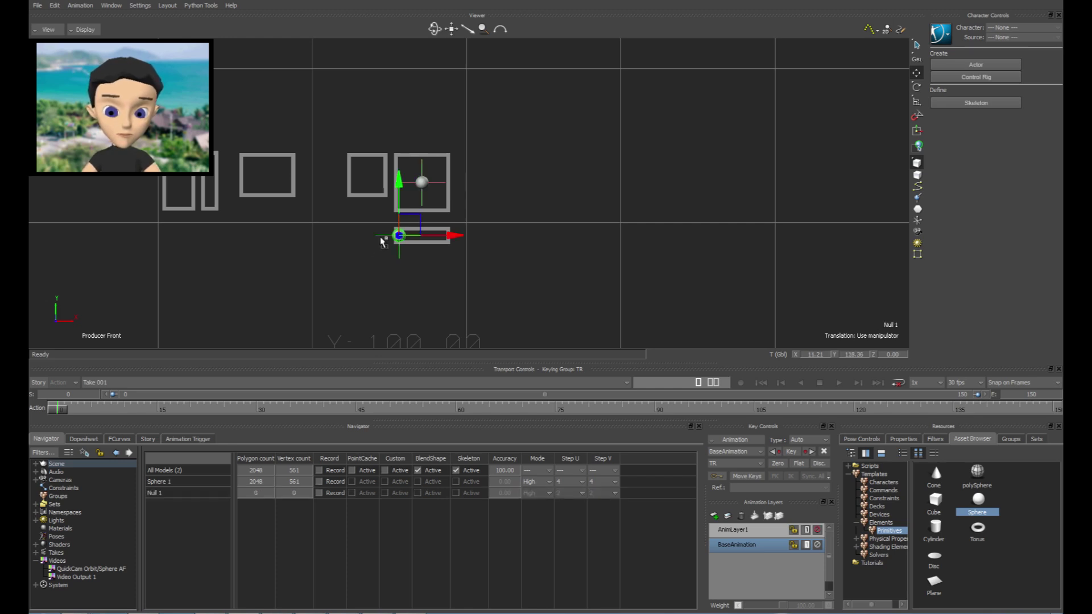
alt+drag(381, 237, 387, 237)
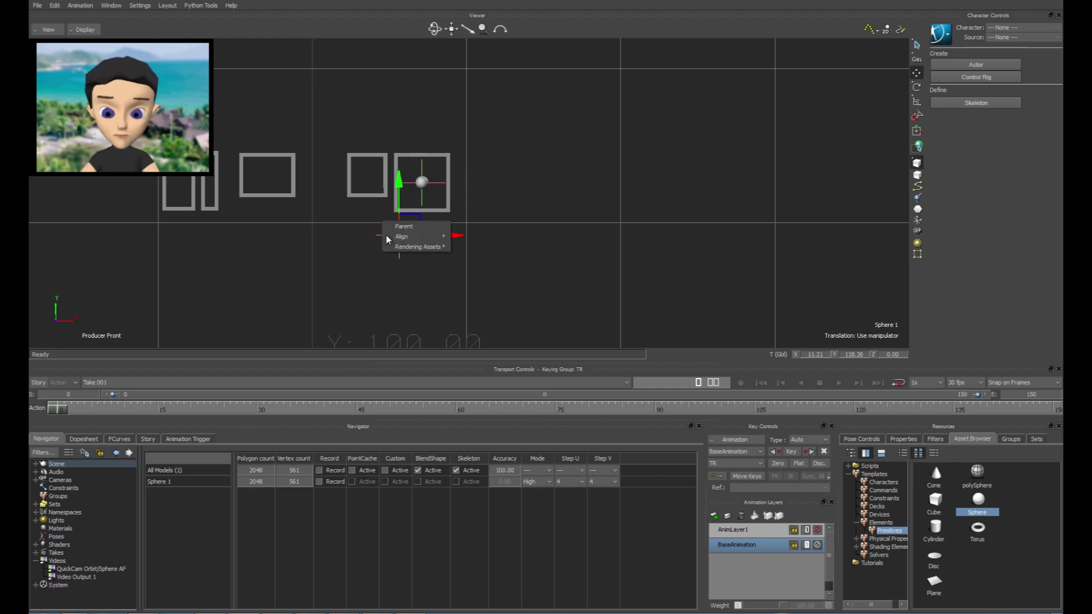
click(416, 228)
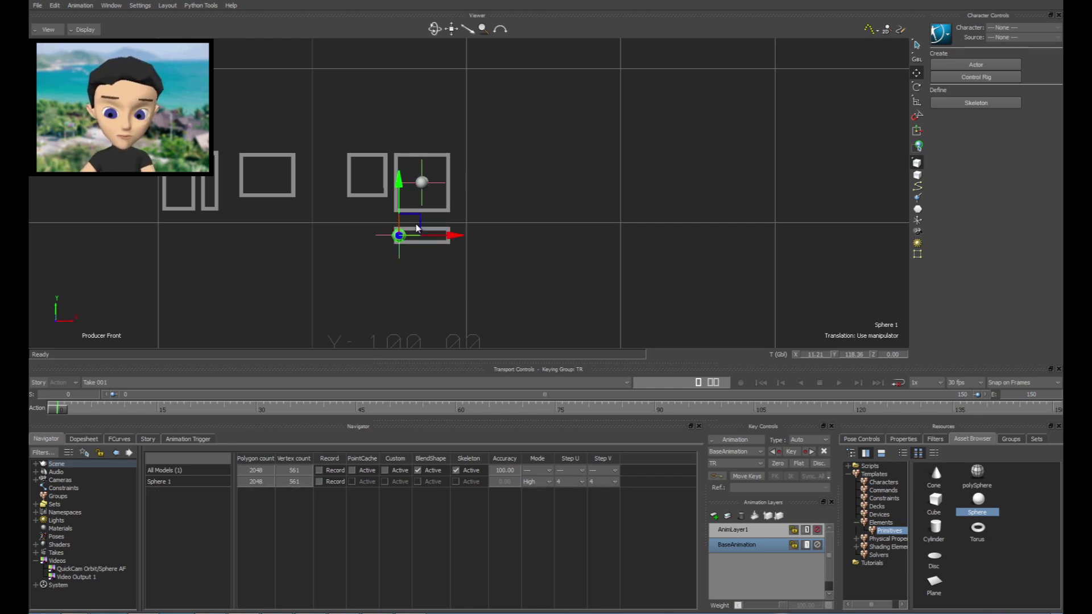
click(539, 212)
Step: Select the sphere on the narrow box and switch its translation to the local reference mode
click(442, 186)
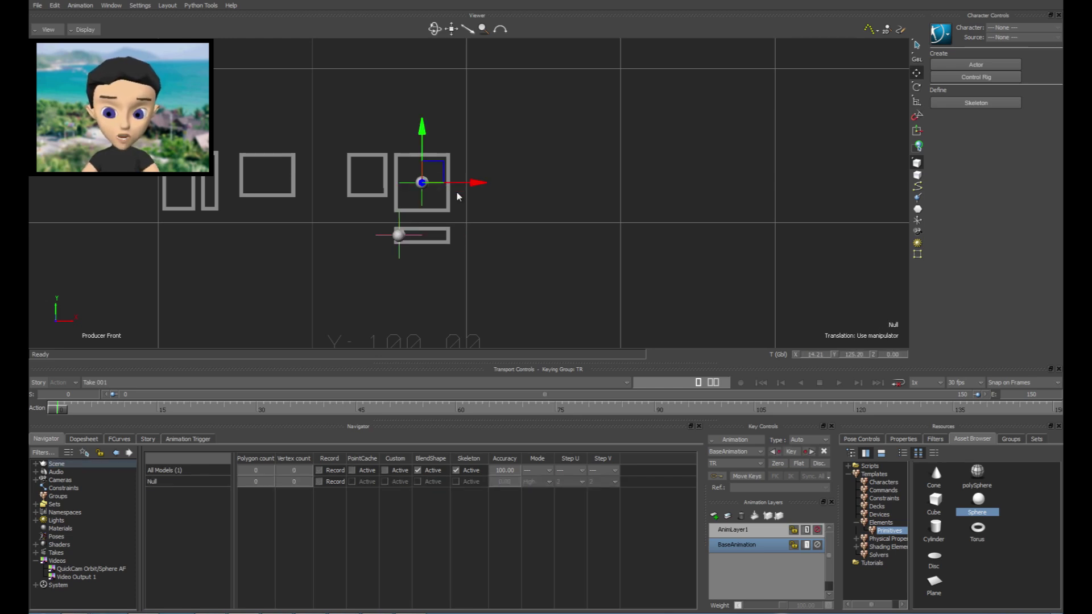
click(475, 198)
click(426, 182)
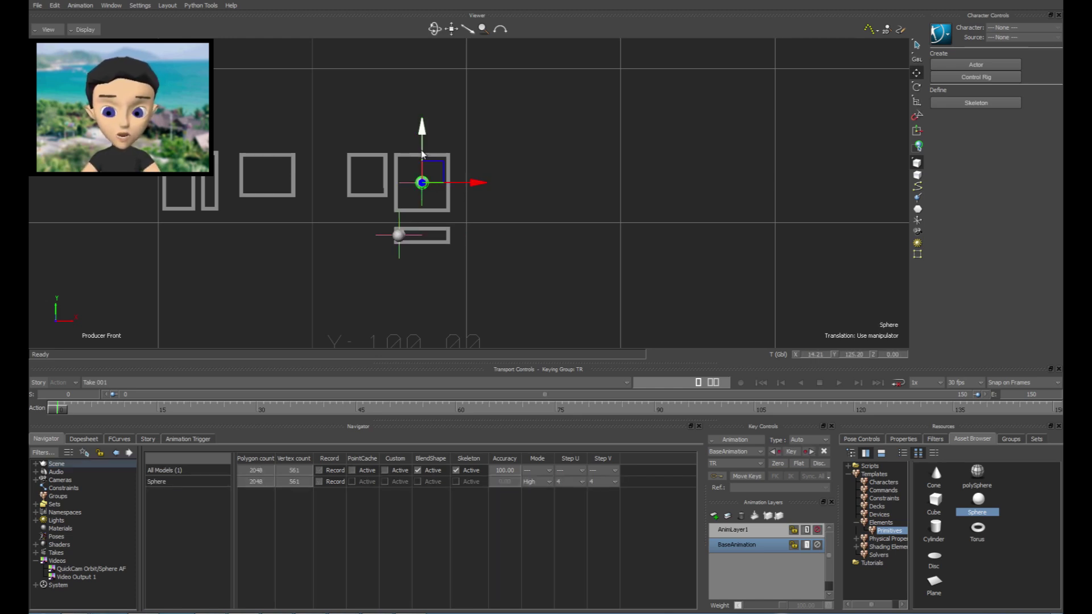
click(396, 233)
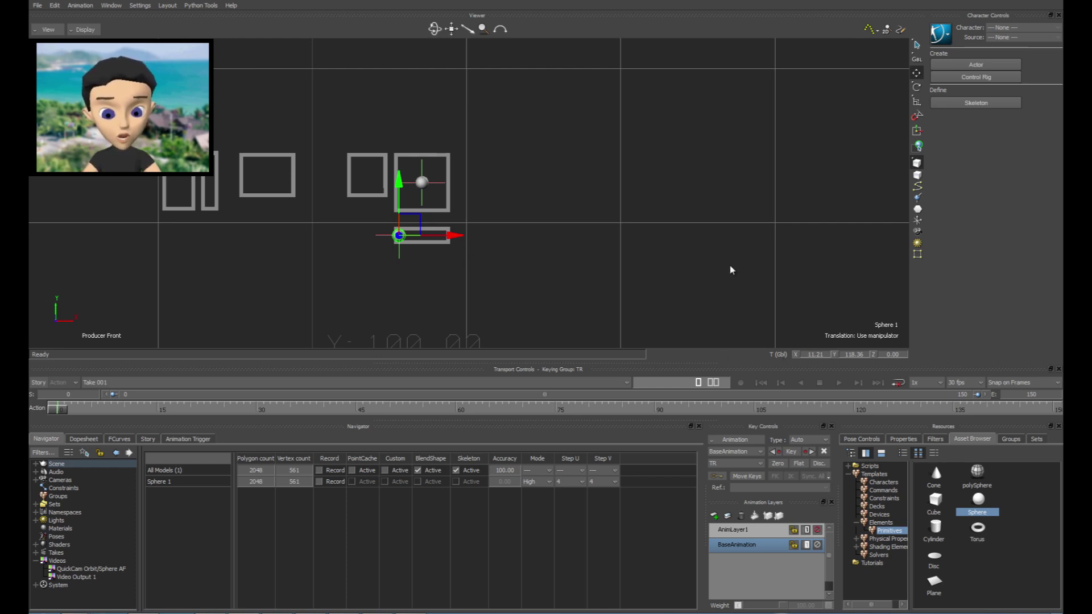
key(l)
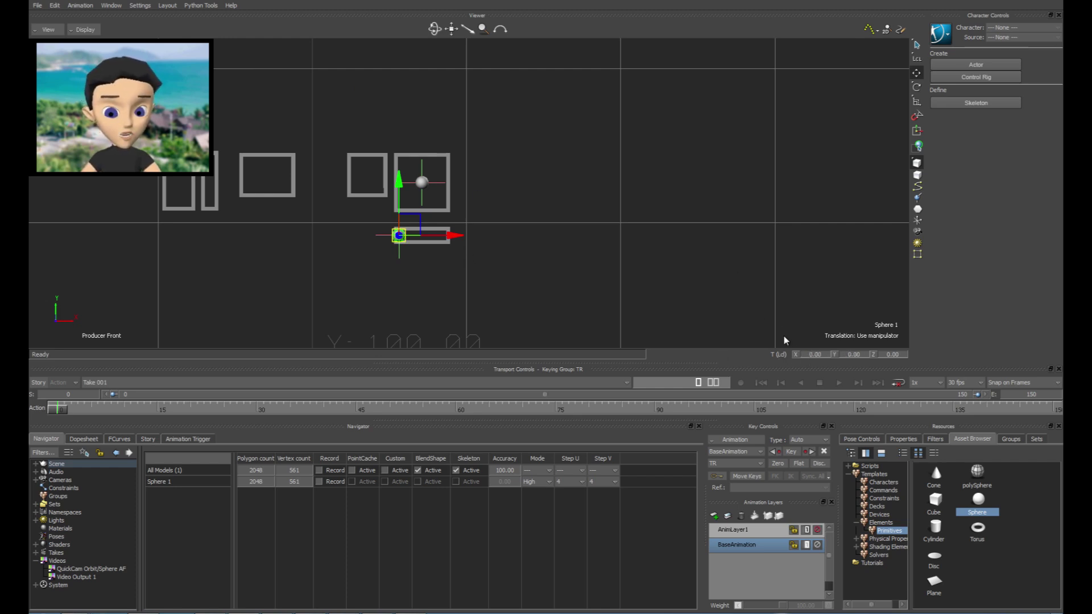
Step: Move the narrow box's sphere away from its null and return it by setting local X and Y translation to 0
drag(413, 224, 465, 302)
click(819, 354)
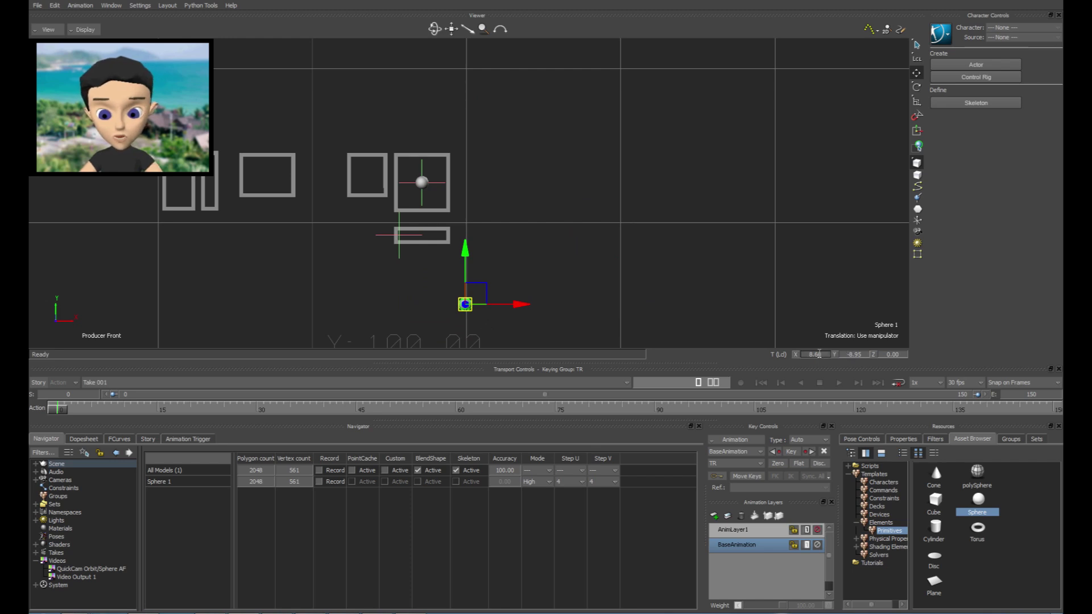
text(0)
key(Tab)
text(0)
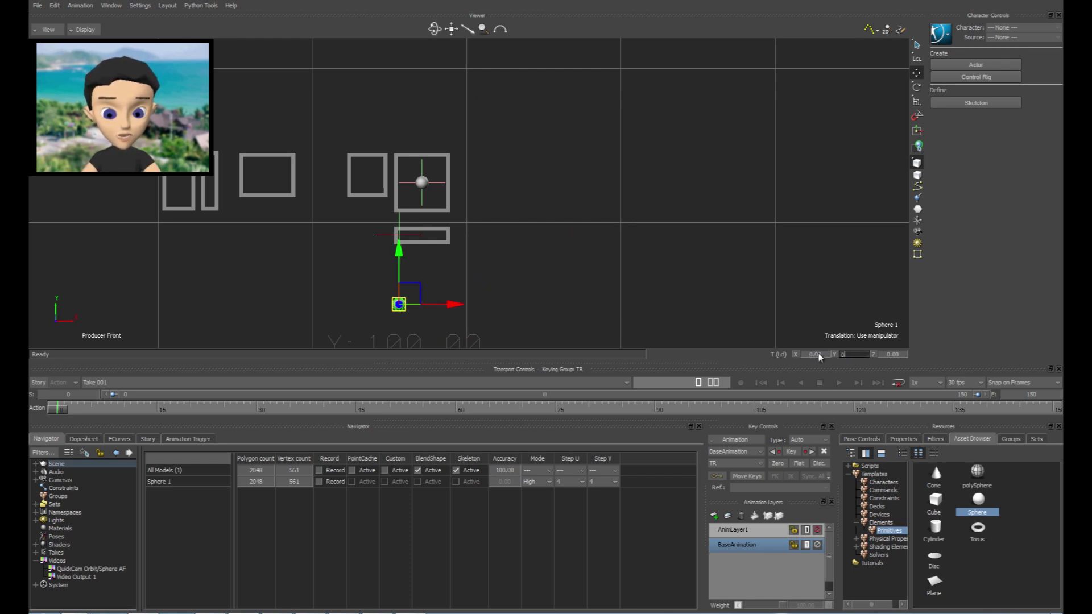
key(Return)
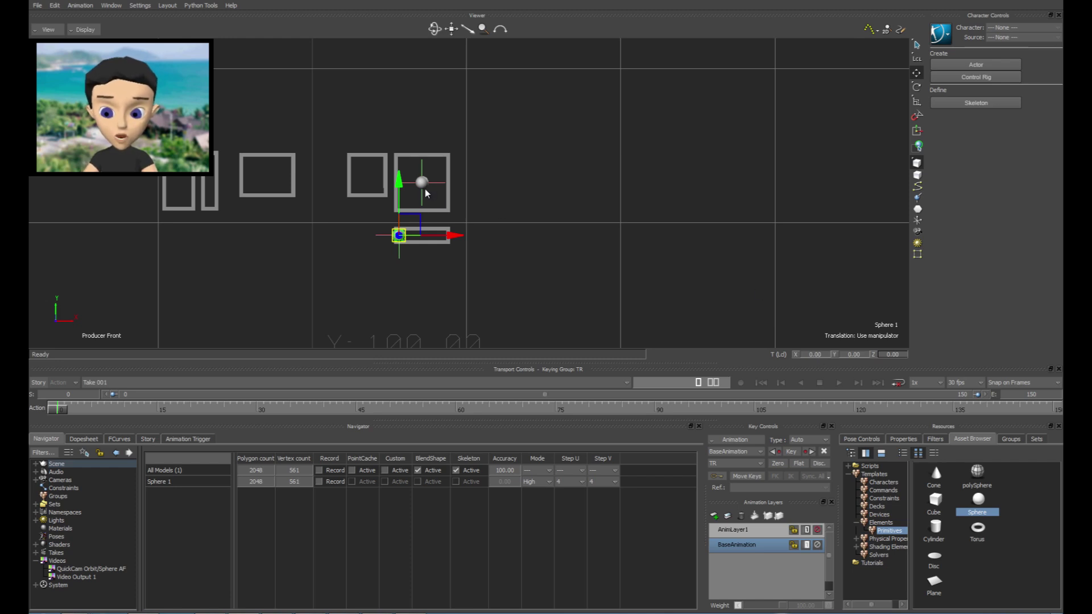
Step: Move both spheres away from their boxes together and reset their local X and Y translation to 0
shift+click(423, 185)
drag(436, 170, 500, 155)
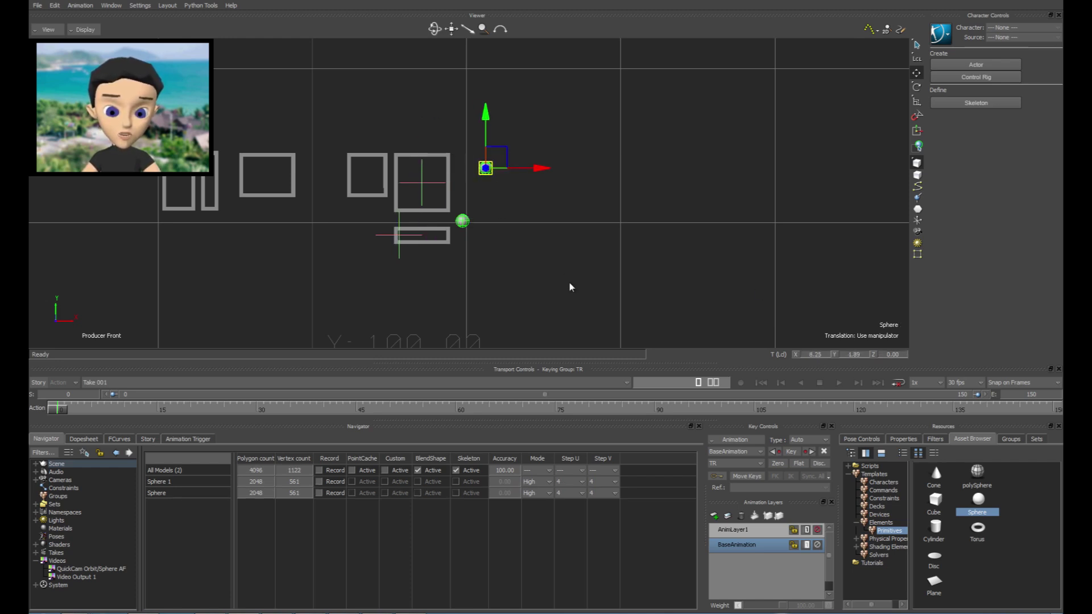
click(824, 354)
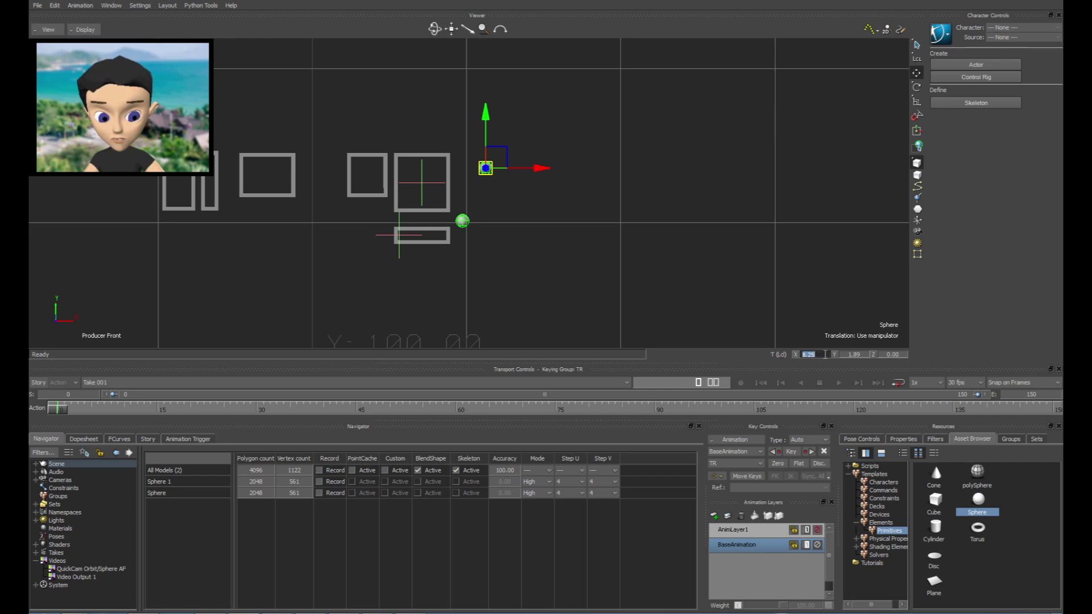
text(0)
key(Tab)
text(0)
key(Tab)
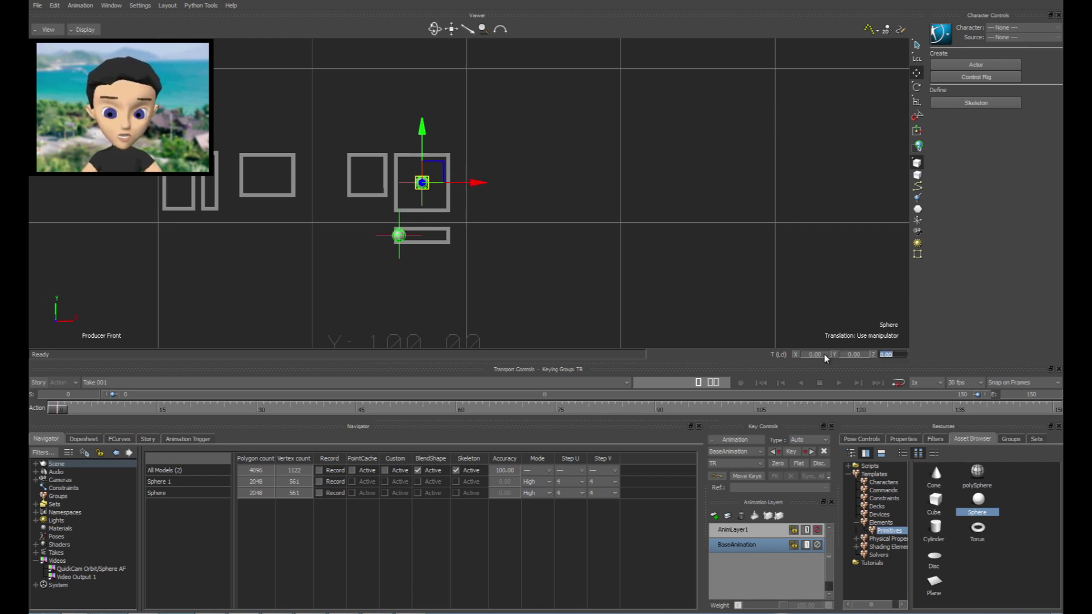
click(431, 192)
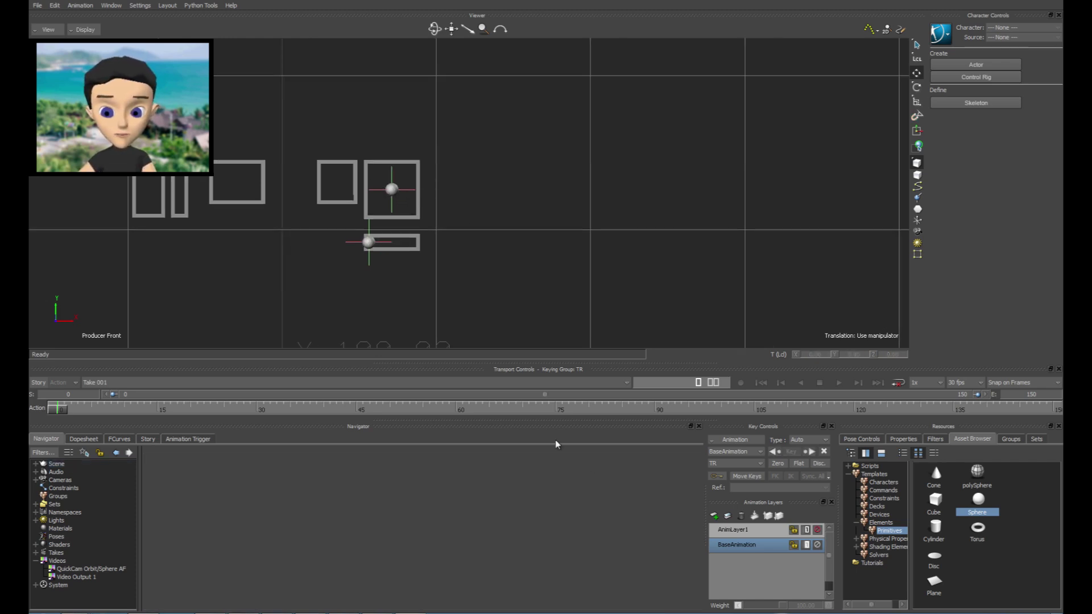
Step: Enable translation degrees of freedom for the narrow box's sphere, with minimum and maximum limits on X, Y and Z
click(369, 243)
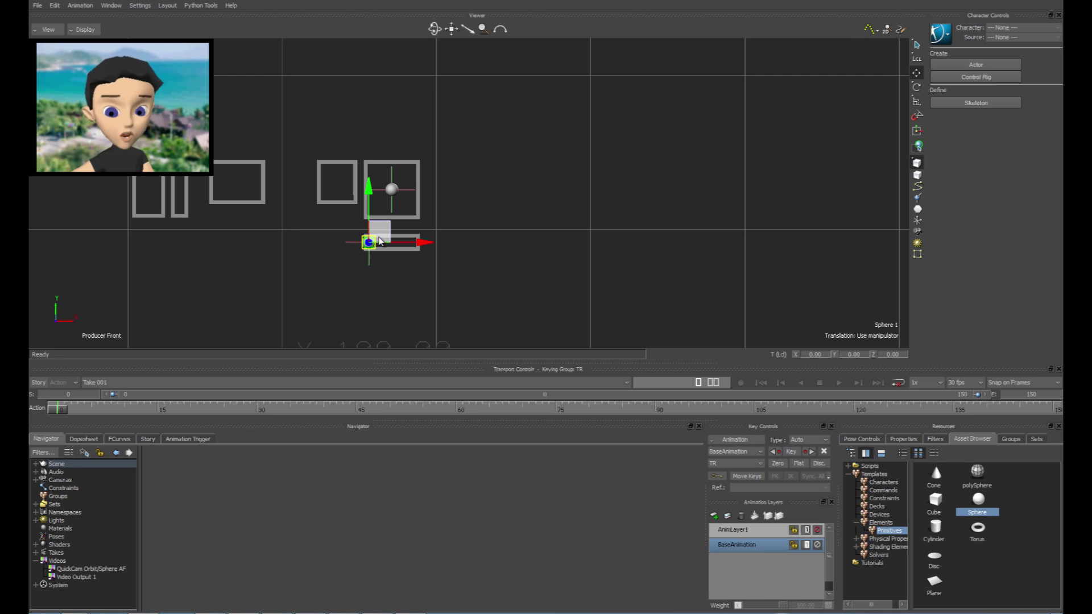
click(902, 442)
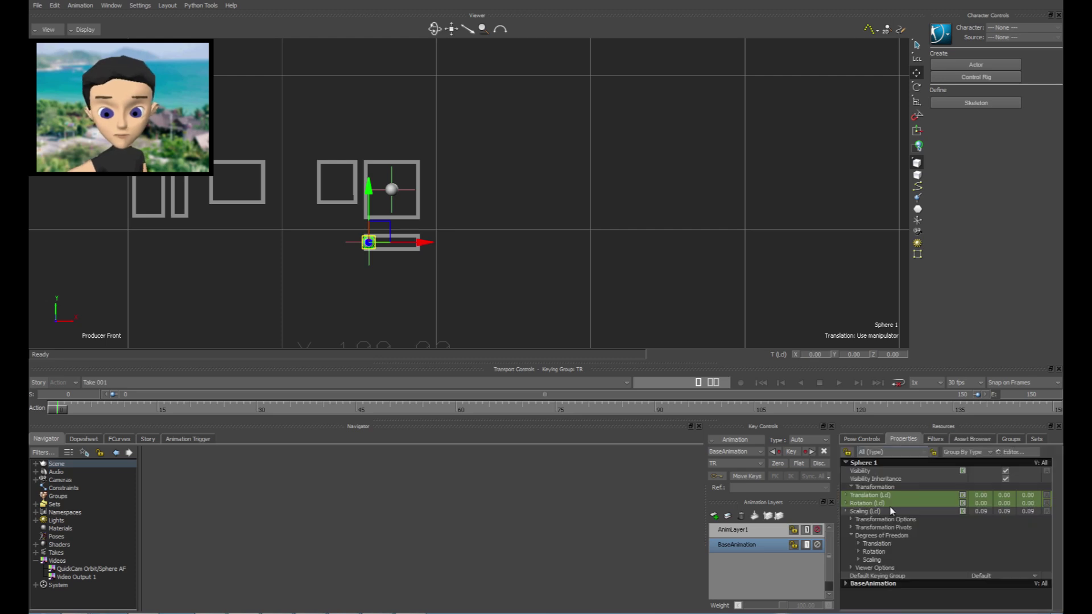
click(859, 544)
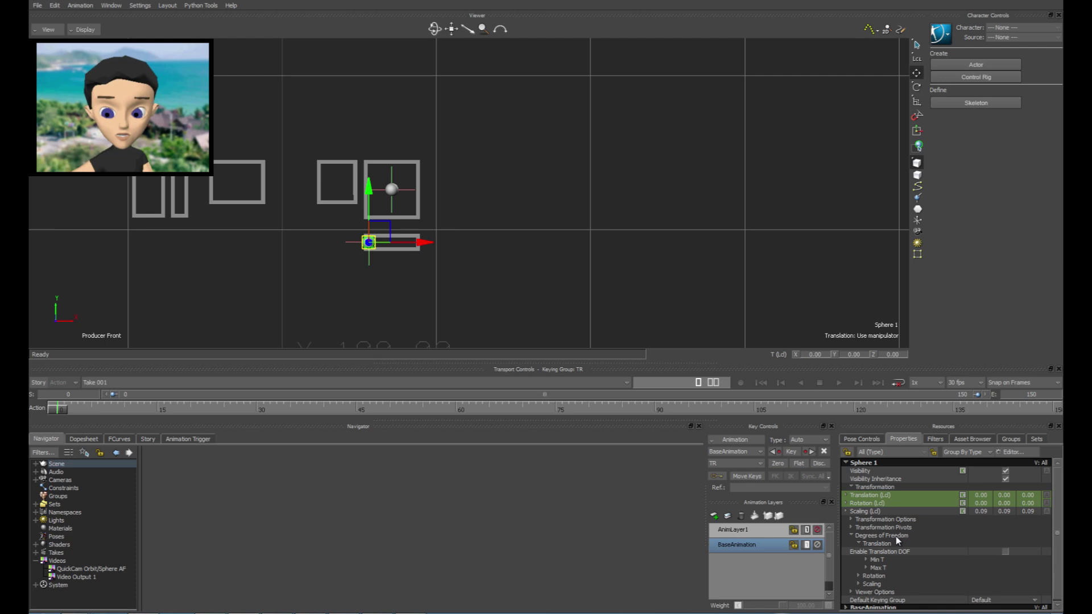
click(865, 565)
click(866, 557)
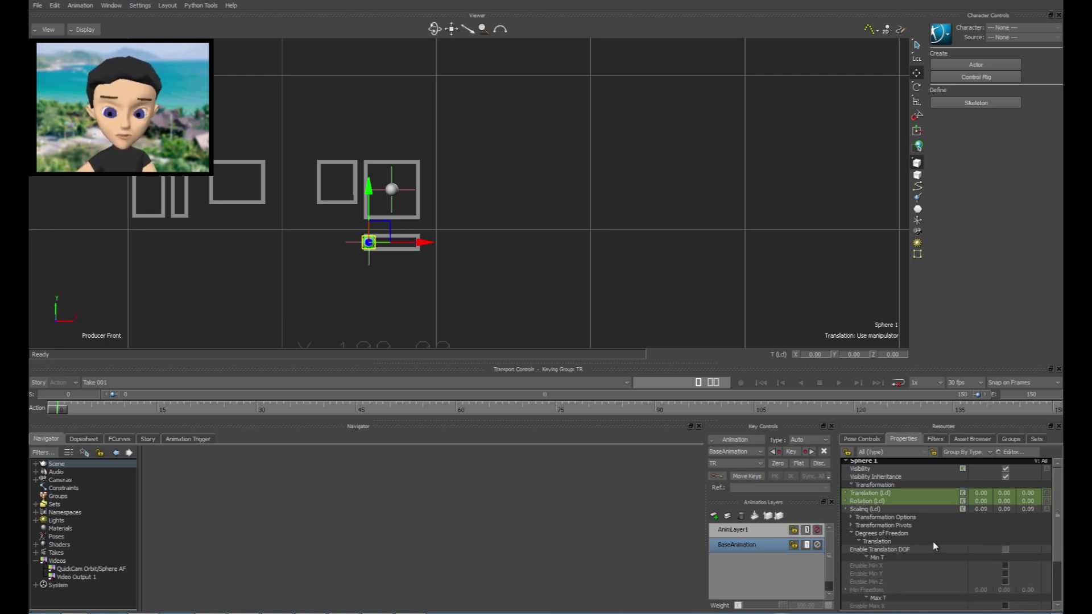
scroll(932, 541, down, 3)
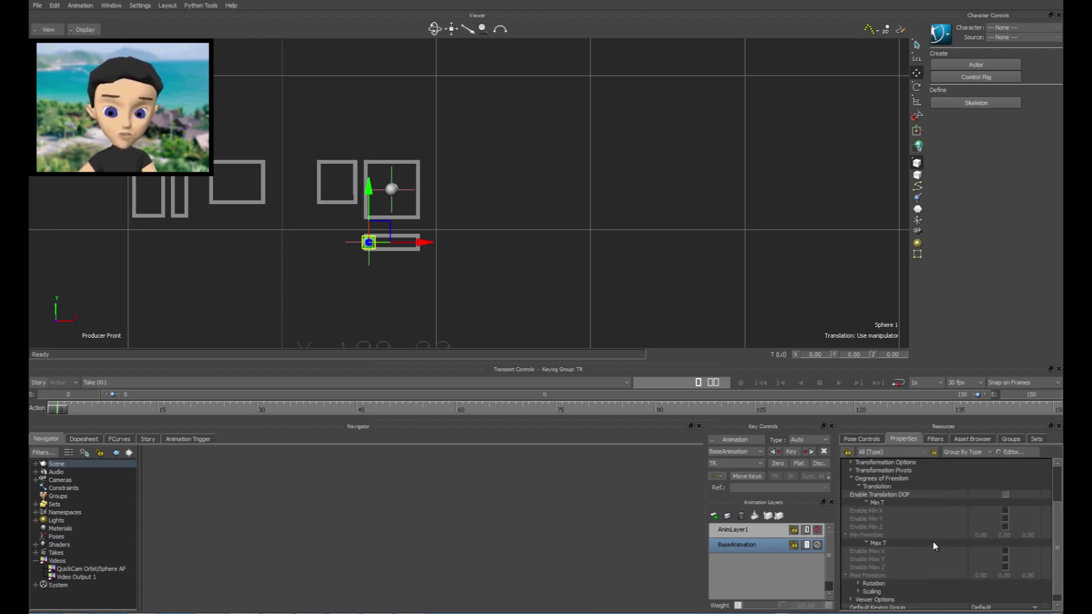
click(1004, 494)
click(1005, 511)
click(1005, 519)
click(1005, 527)
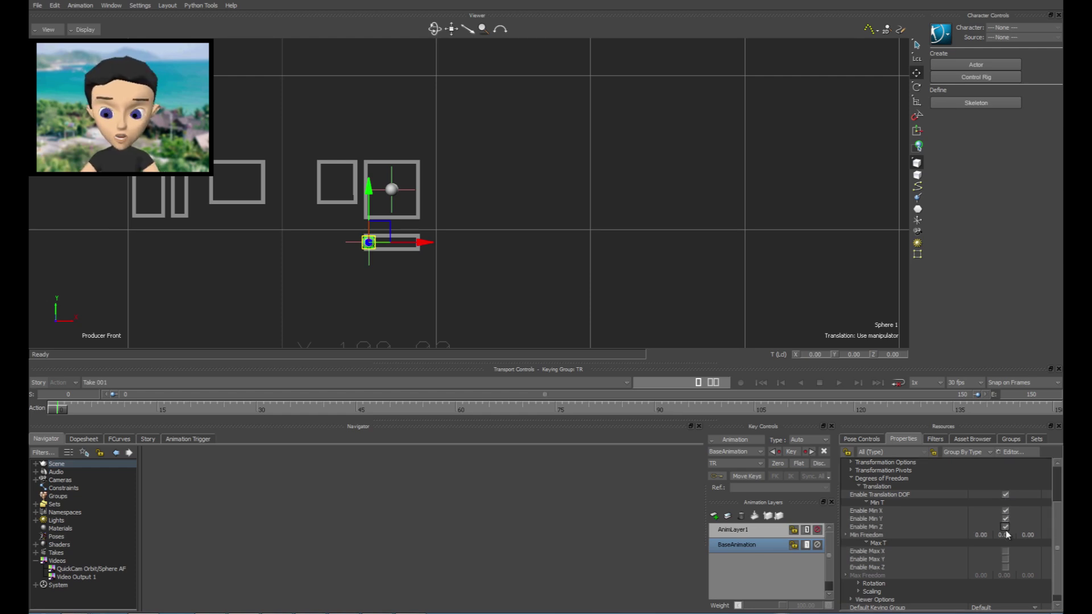
click(1005, 551)
click(1005, 559)
click(1005, 567)
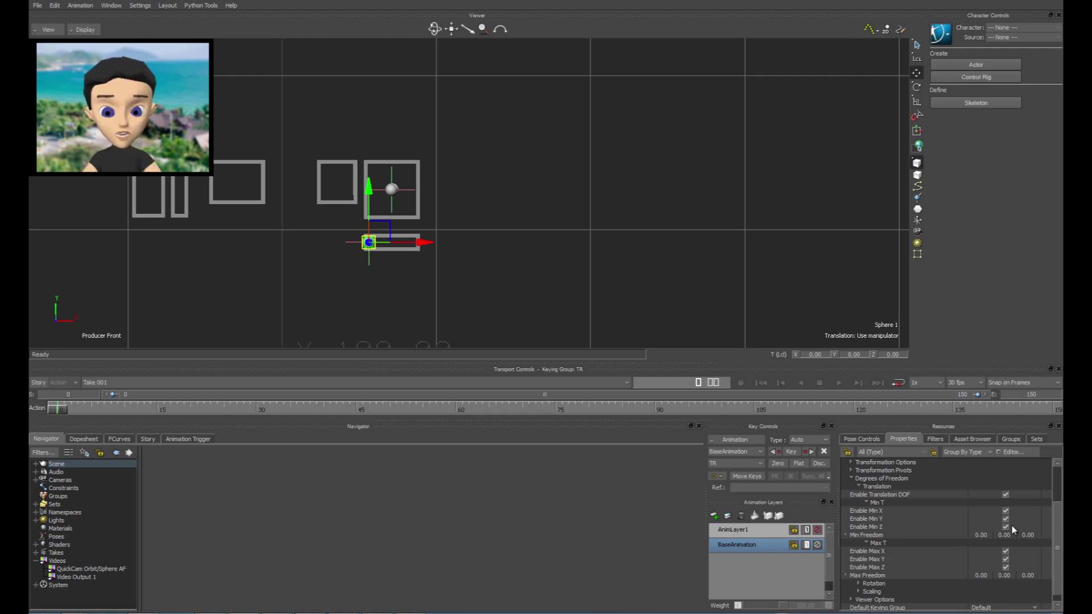
Step: Set the narrow box sphere's maximum X translation freedom to 5.4 and test its movement along the box
click(846, 575)
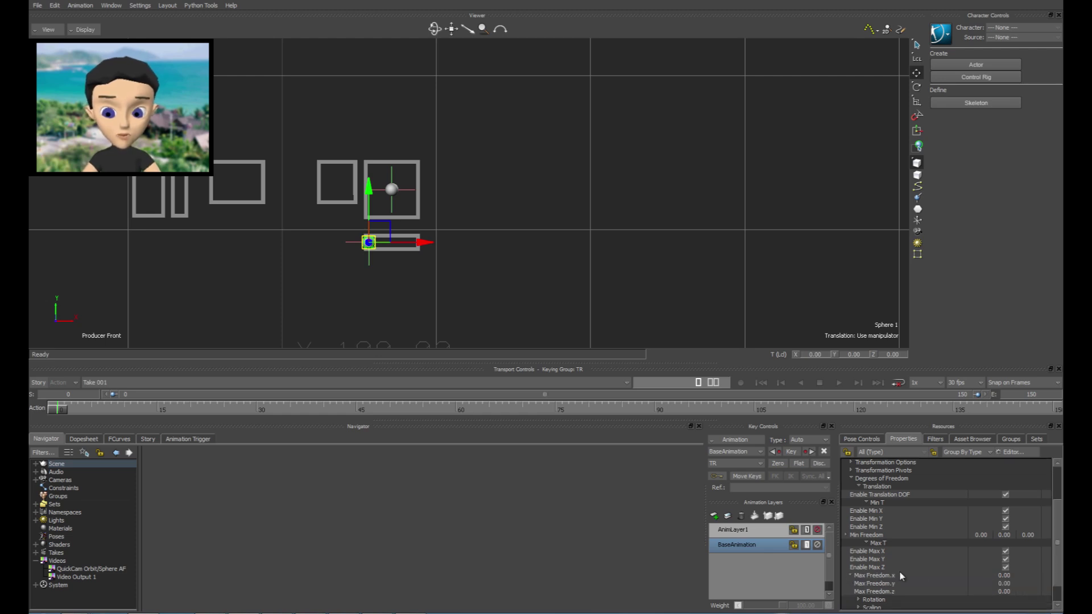
scroll(922, 565, down, 1)
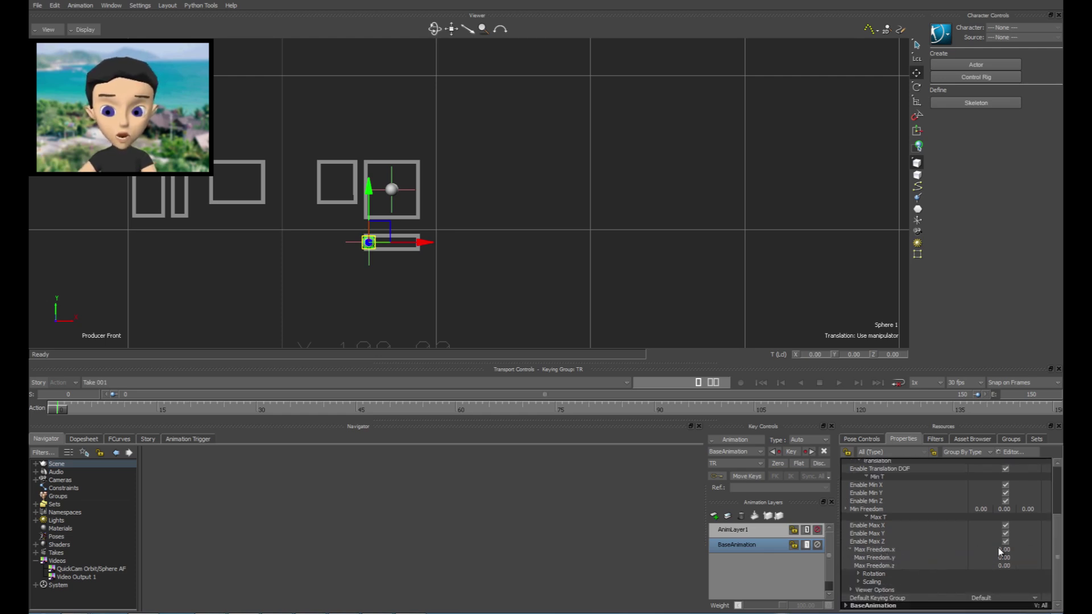
click(1025, 550)
text(5.4)
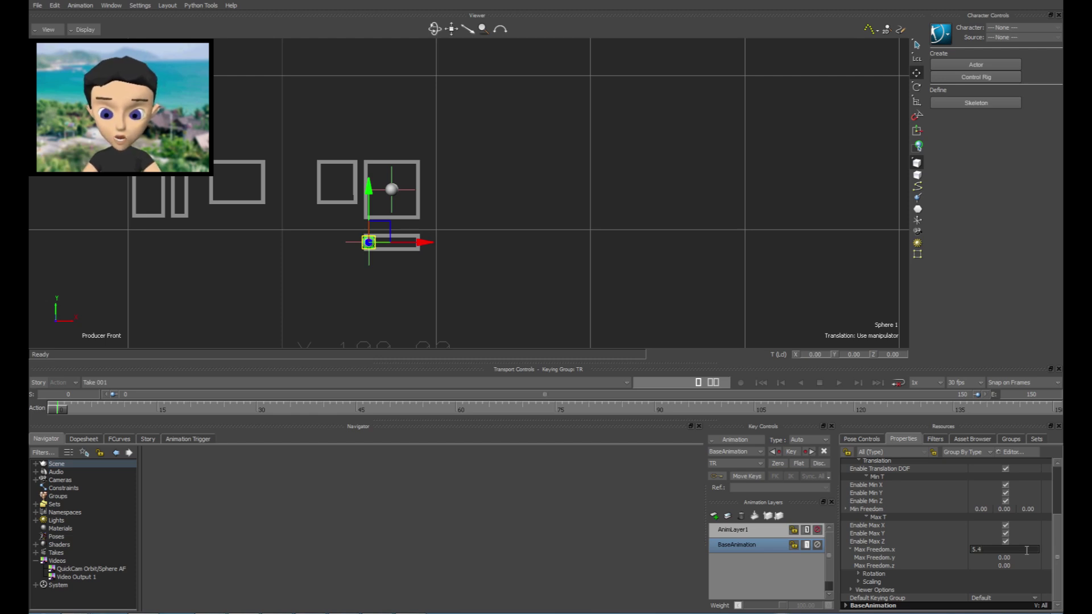
key(Return)
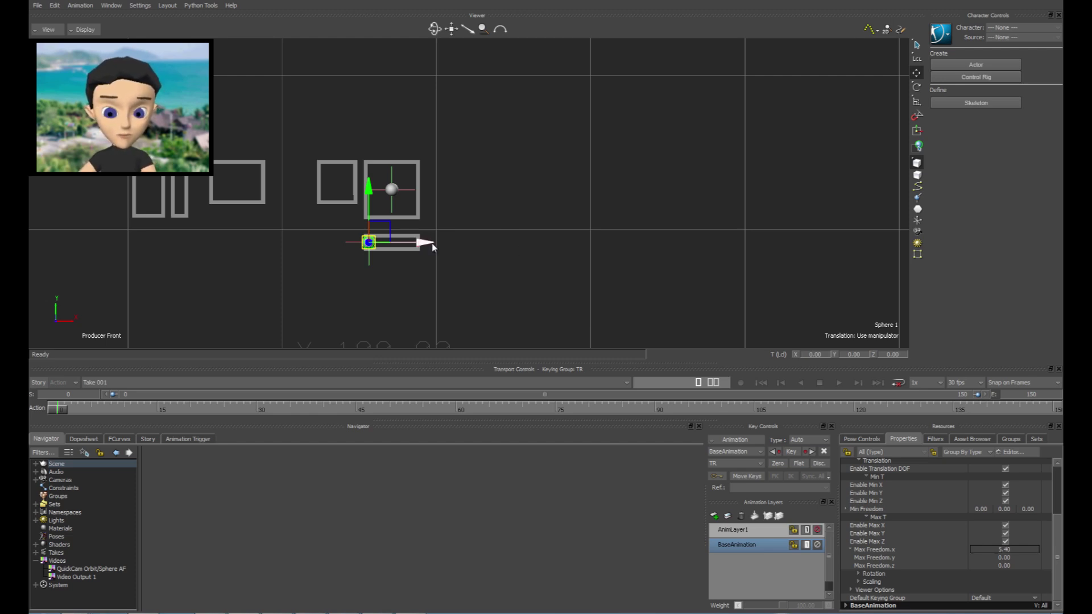
drag(411, 227, 497, 280)
click(497, 280)
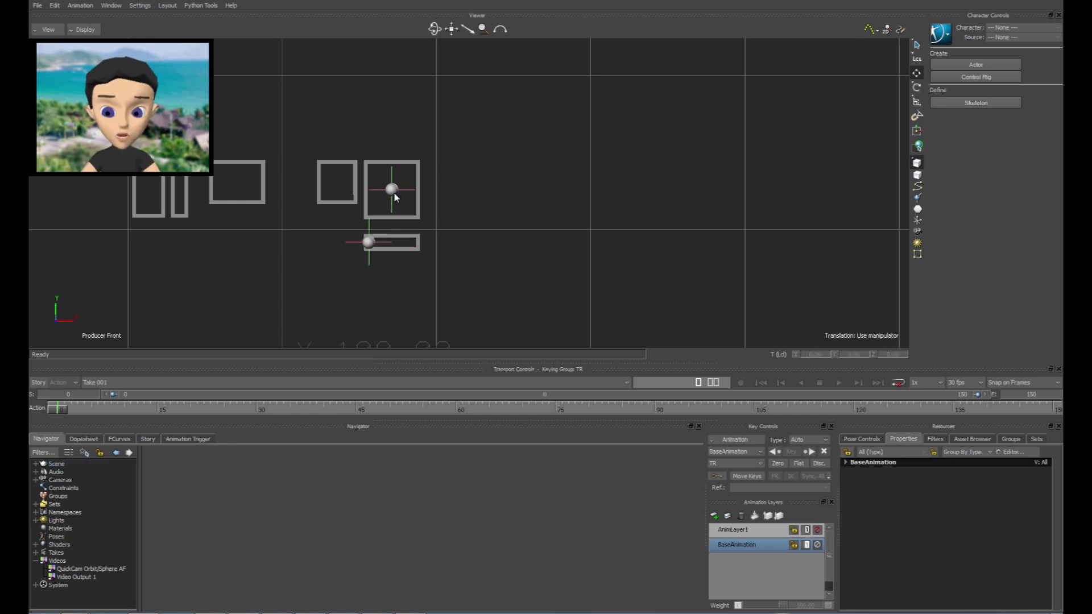
Step: Enable translation degrees of freedom for the large square box's sphere, with minimum and maximum limits on X, Y and Z
click(392, 191)
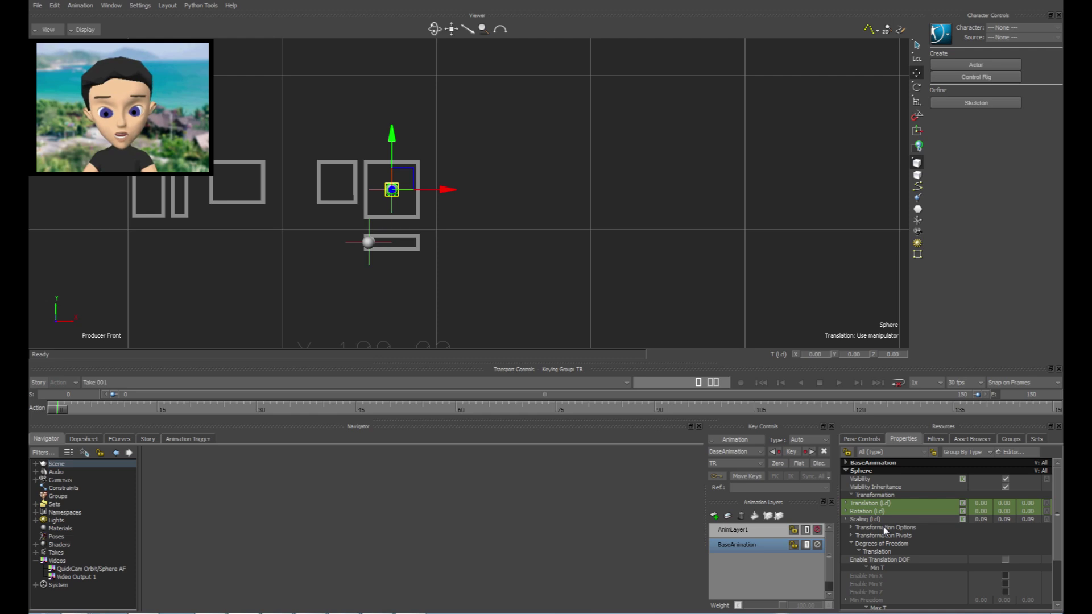
scroll(989, 549, down, 2)
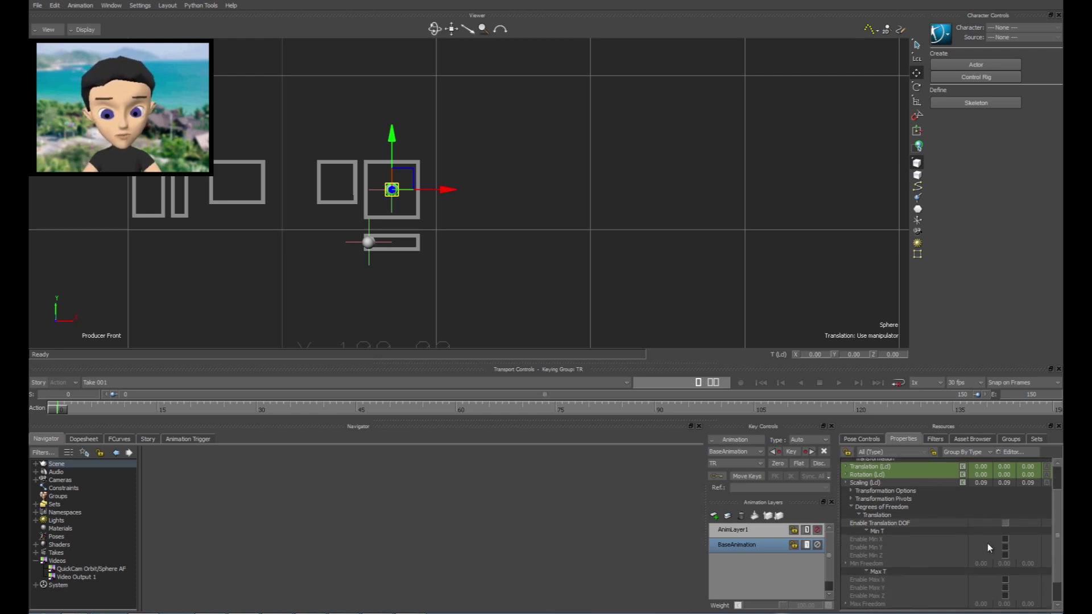
click(1005, 523)
click(1005, 539)
click(1005, 547)
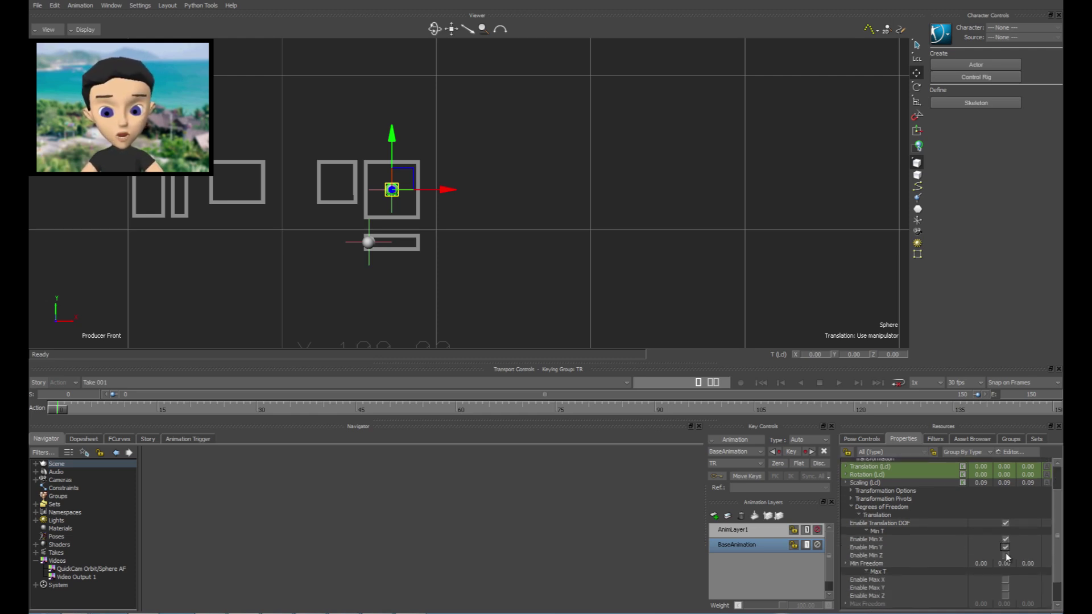
click(1006, 555)
scroll(1006, 561, down, 1)
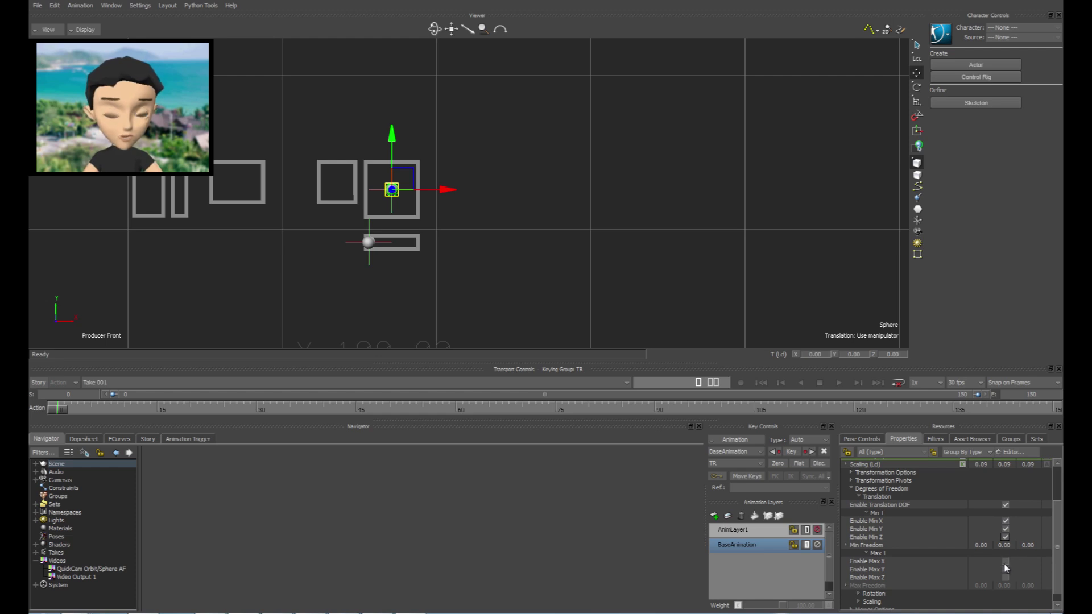
click(1005, 561)
click(1005, 570)
click(1006, 577)
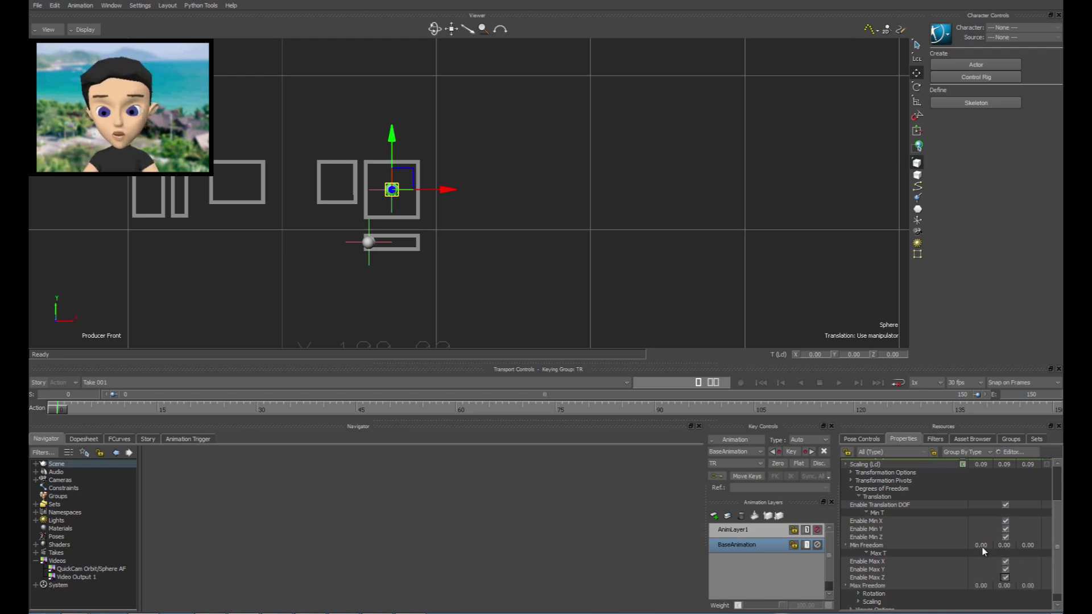
Step: Limit the large square box sphere's X translation to a minimum of -2.6 and a maximum of 2.6
click(846, 545)
scroll(873, 544, down, 2)
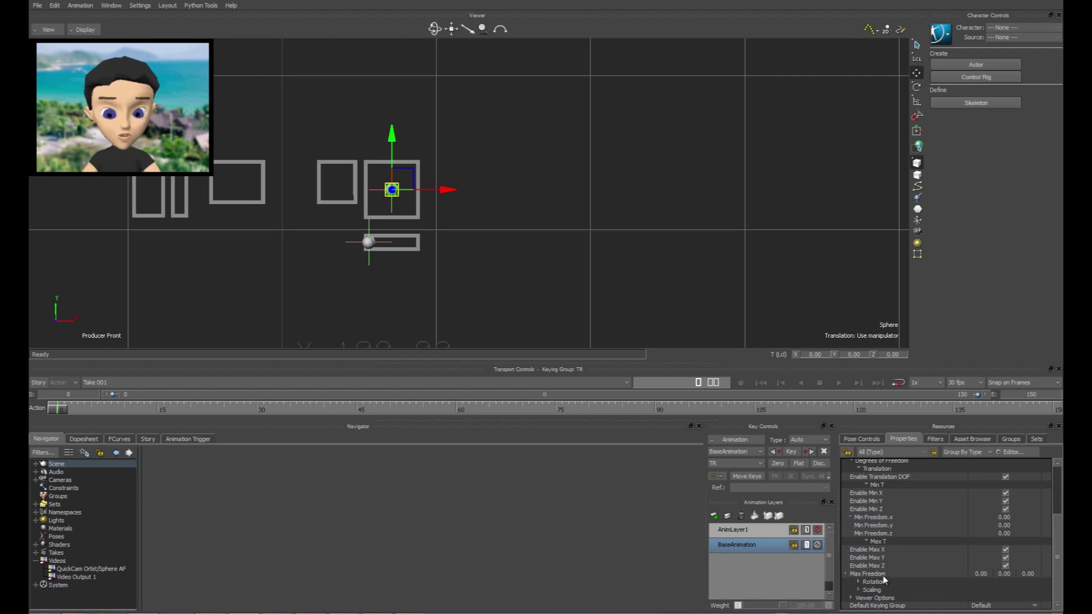
click(845, 575)
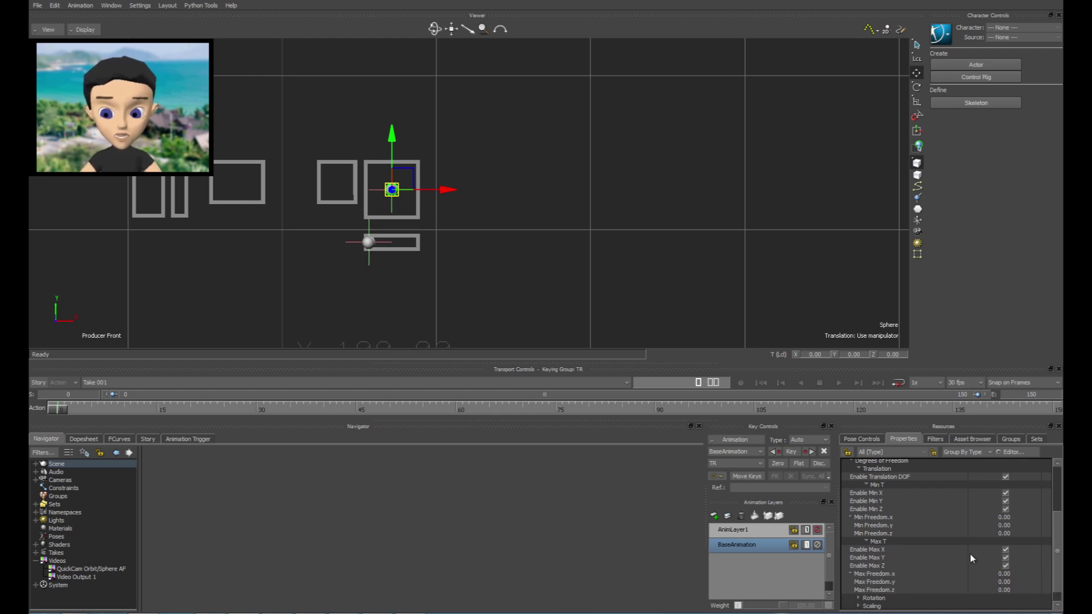
click(1004, 518)
click(1004, 519)
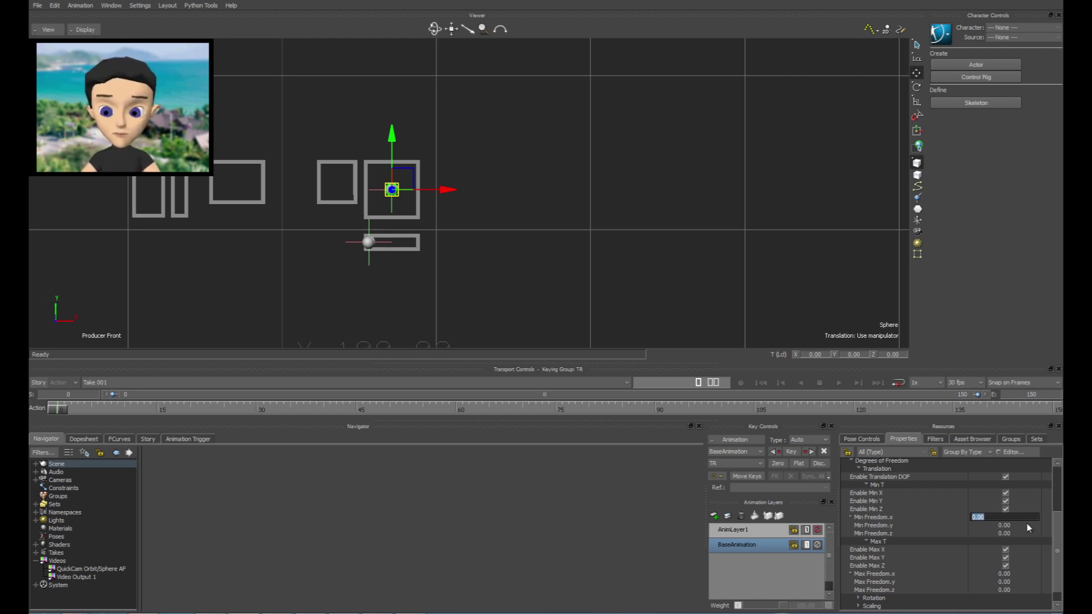
text(-2.6)
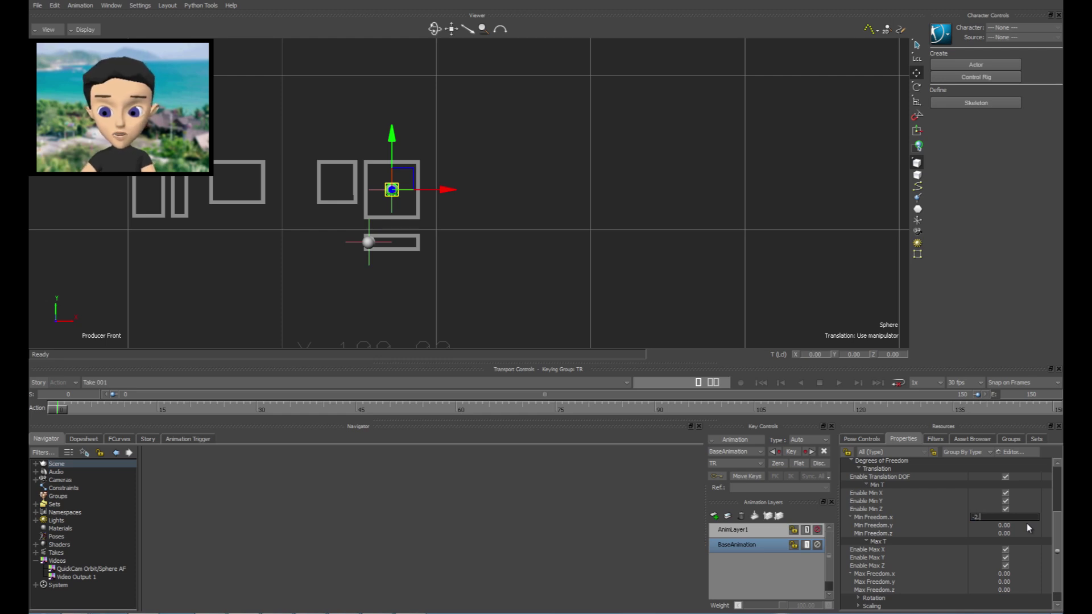
click(1003, 575)
text(2.6)
key(Return)
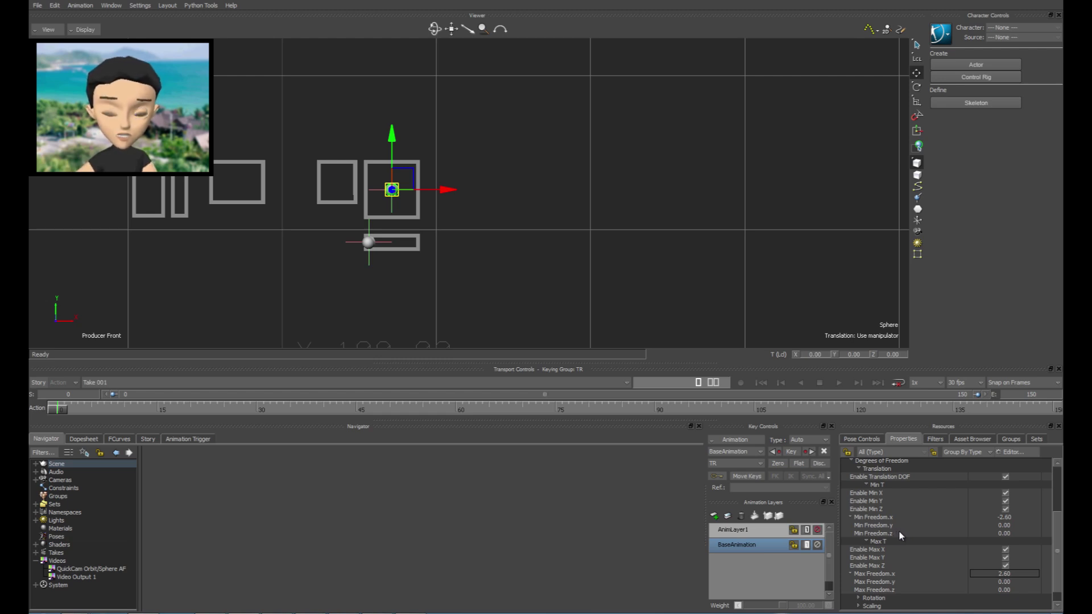
Step: Limit the large square box sphere's Y translation to a minimum of -2.6 and a maximum of 2.6
double_click(1006, 525)
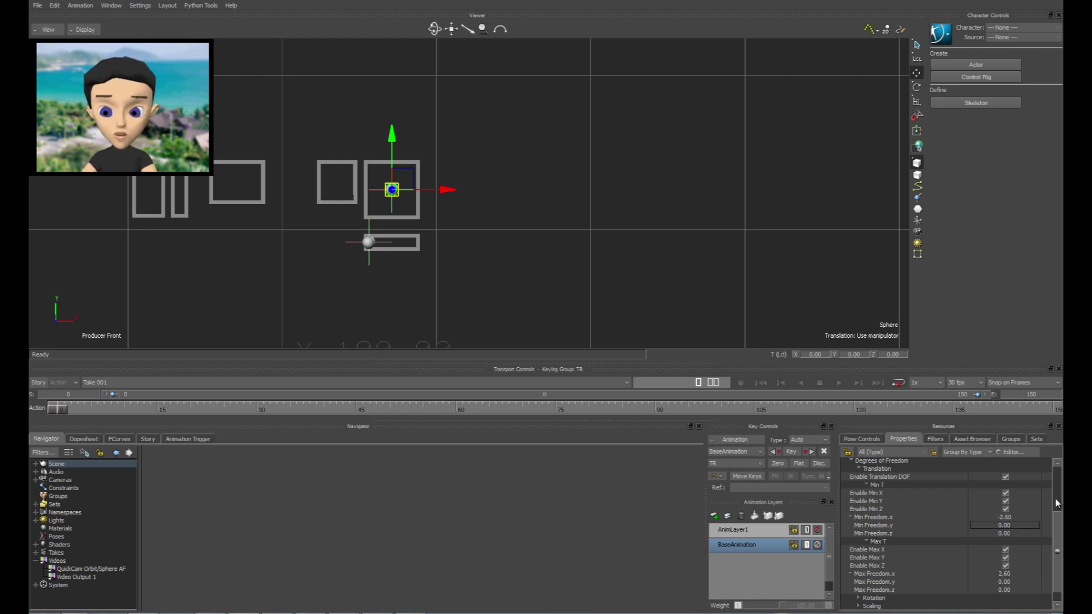
key(BackSpace)
text(-2.6)
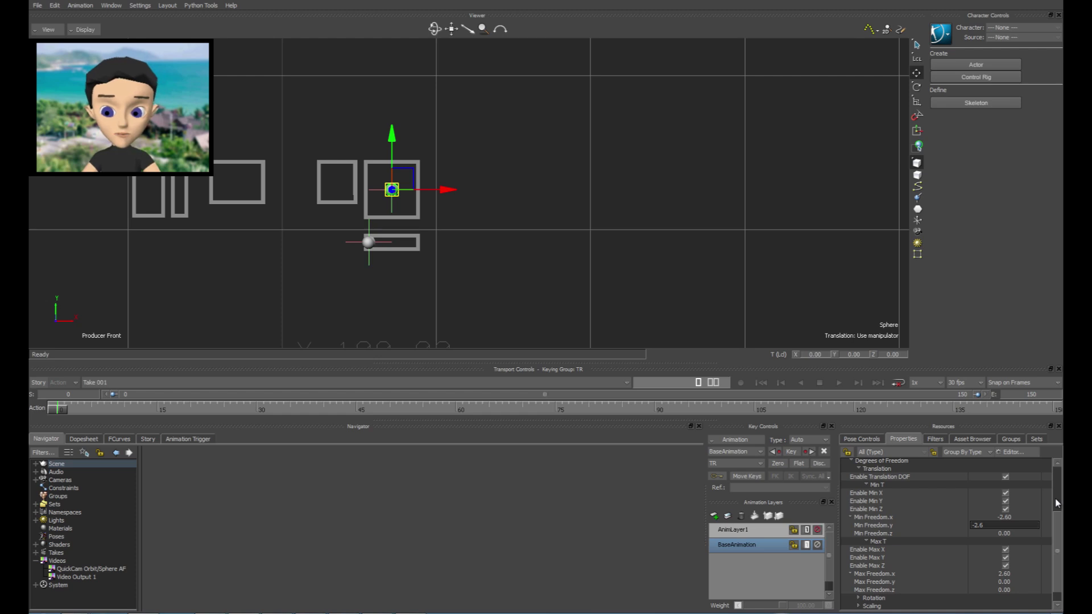
key(Return)
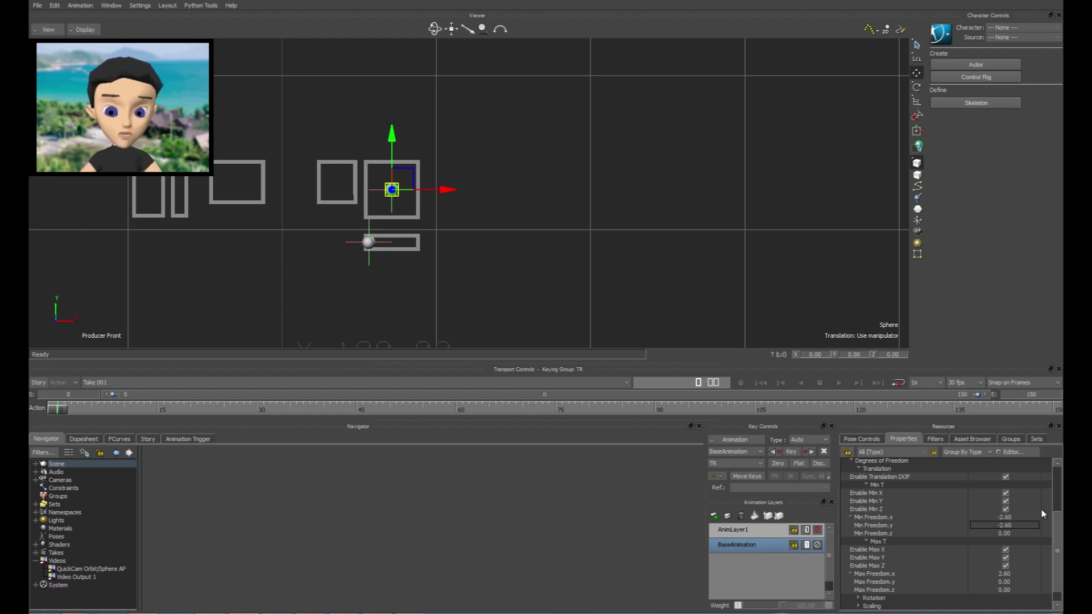
click(1008, 584)
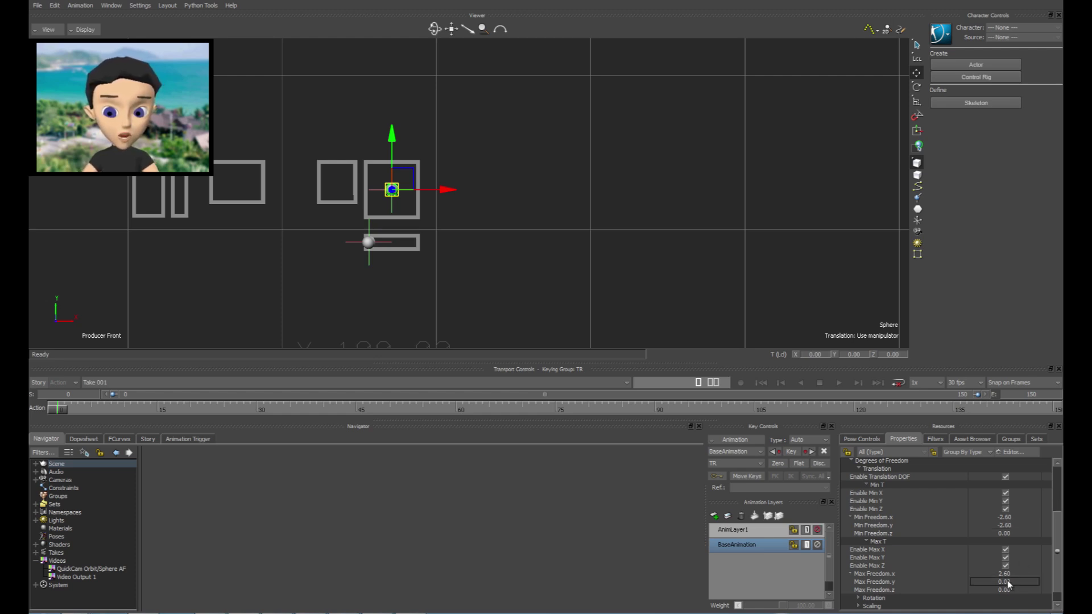
text(2.6)
key(Return)
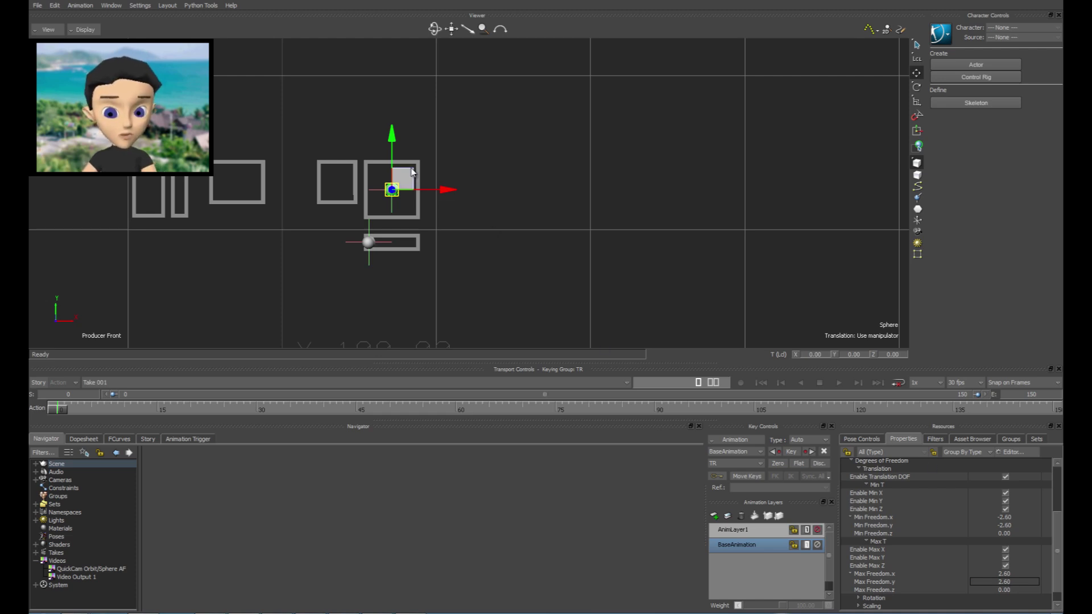
Step: Test the sphere's movement inside the large square box, and reset its X, Y and Z translation to 0
drag(421, 174, 419, 197)
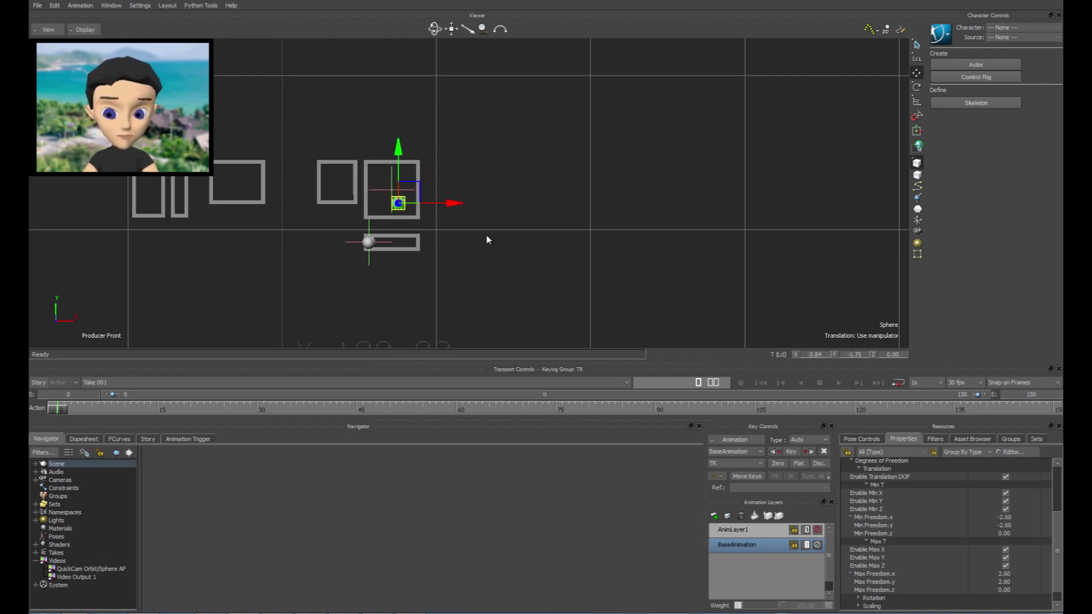
double_click(827, 354)
text(0)
key(Tab)
text(0)
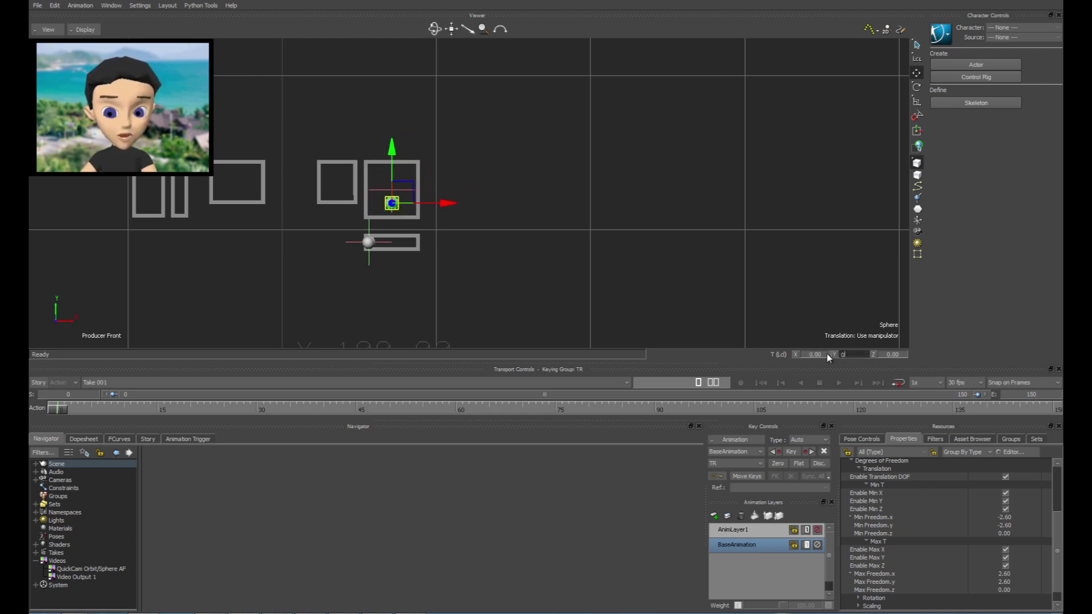
key(Tab)
text(0)
key(Return)
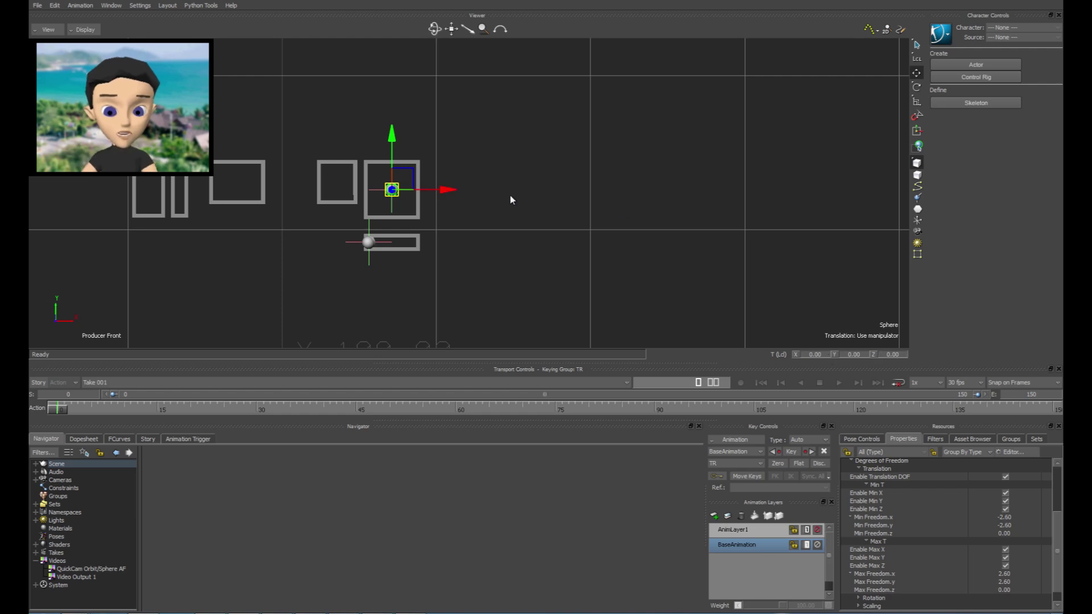
click(508, 216)
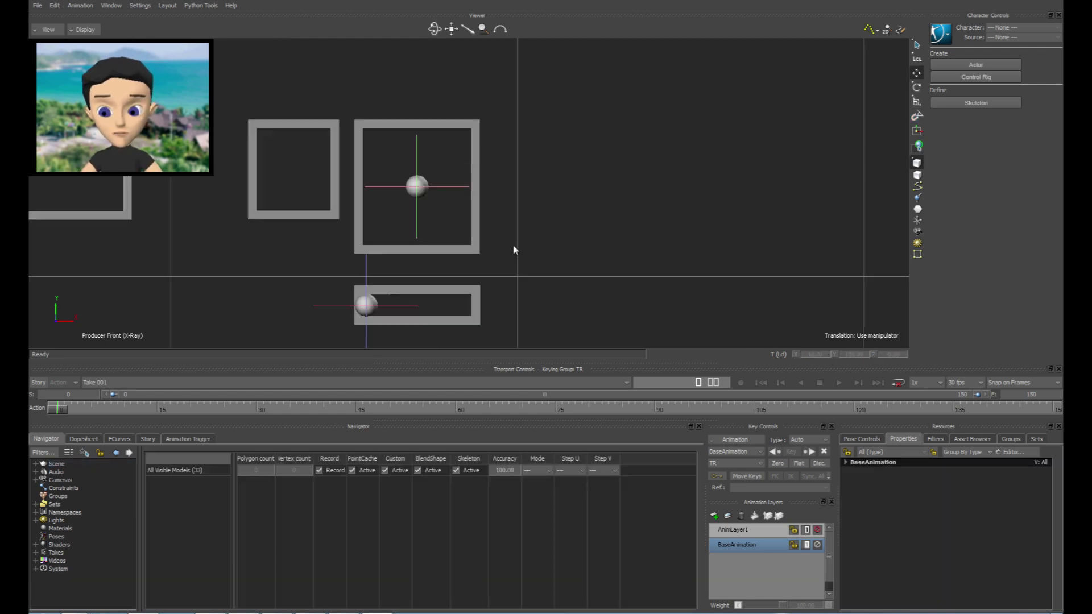
Step: Duplicate the large square box's null and place the copy in the wide rectangular box beyond the smaller square one
shift+drag(555, 249, 698, 242)
ctrl+drag(699, 242, 606, 255)
scroll(540, 239, up, 2)
click(533, 213)
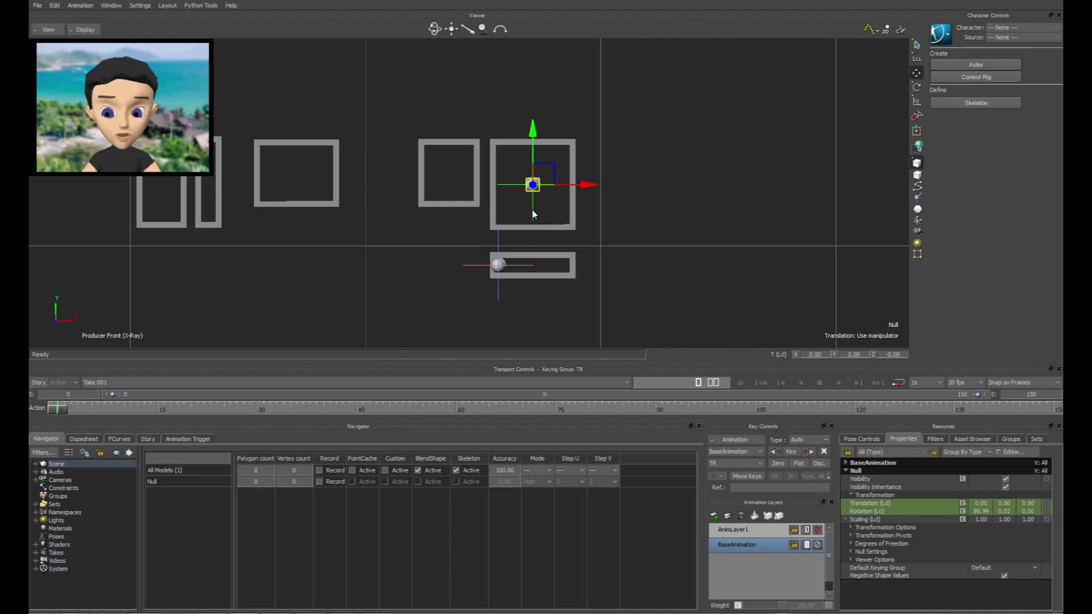
click(535, 214)
drag(554, 168, 320, 181)
Step: Align the copied null's translation to the wide rectangular box and lower it to the box's inner bottom edge
alt+click(336, 173)
mouse_move(396, 175)
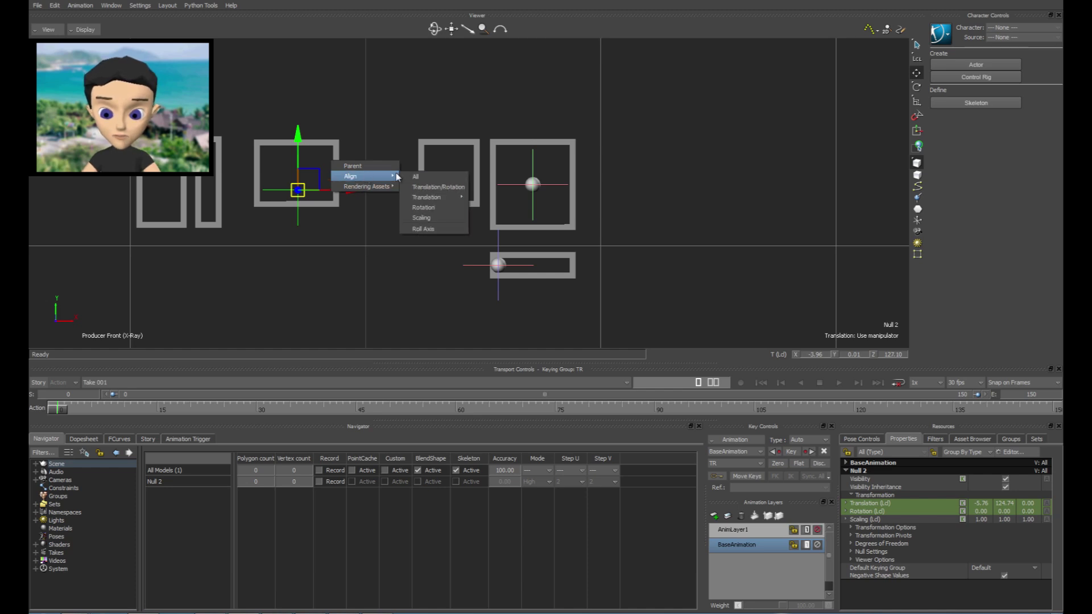
click(481, 199)
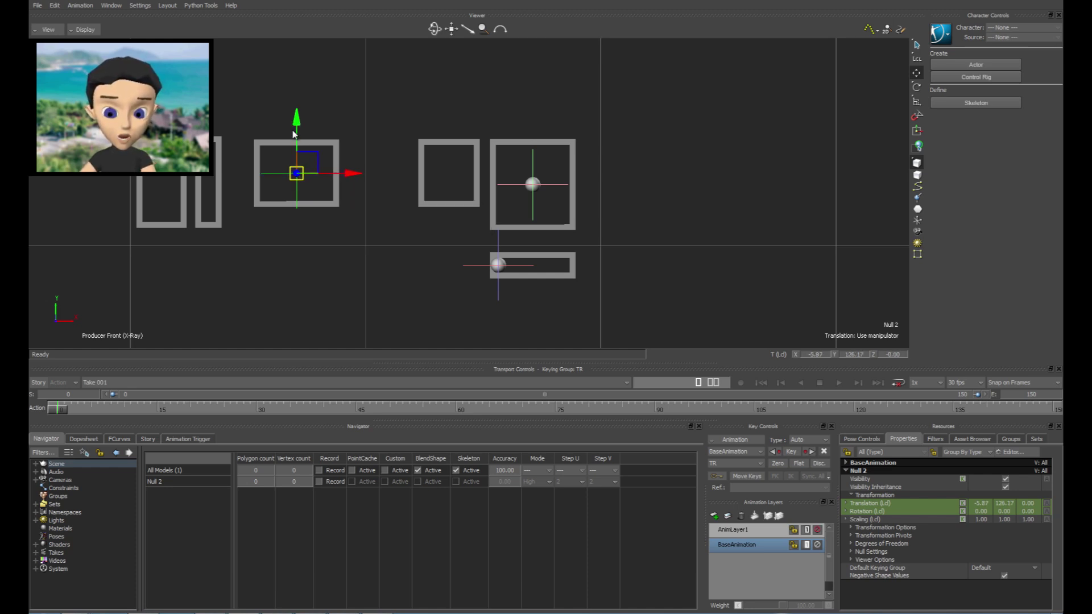
drag(296, 108, 296, 148)
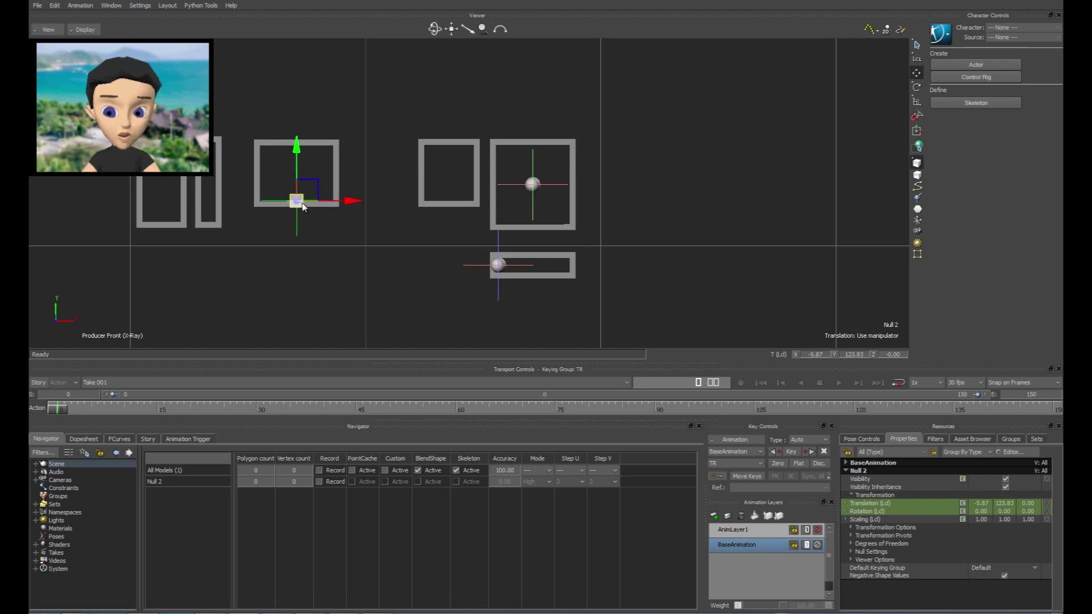
click(303, 230)
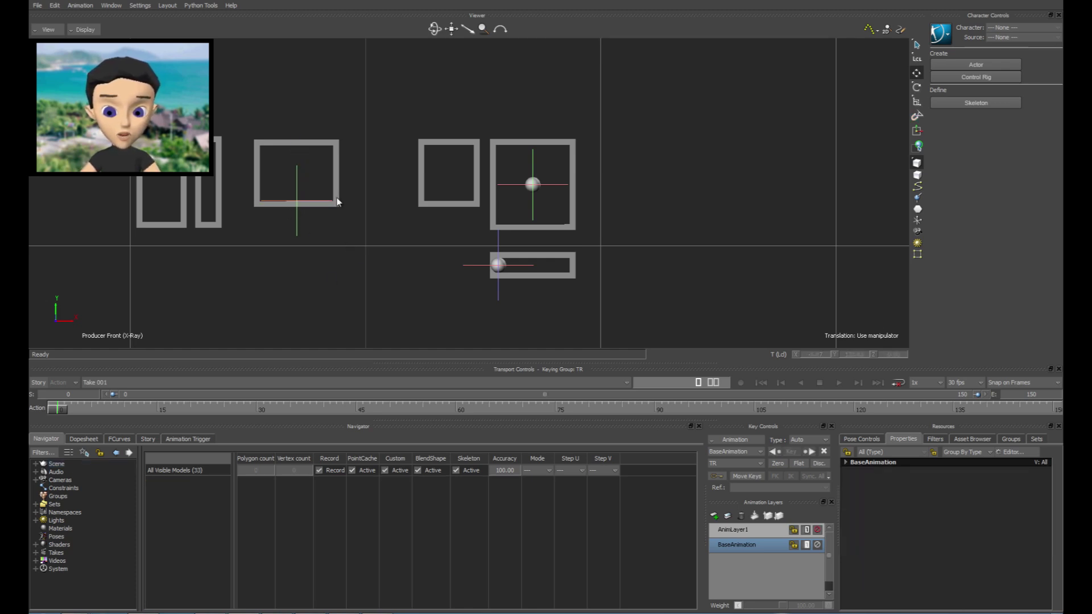
Step: Place a copy of that null in the leftmost tall box, aligned to the box's translation and shifted to its inner right edge
click(308, 190)
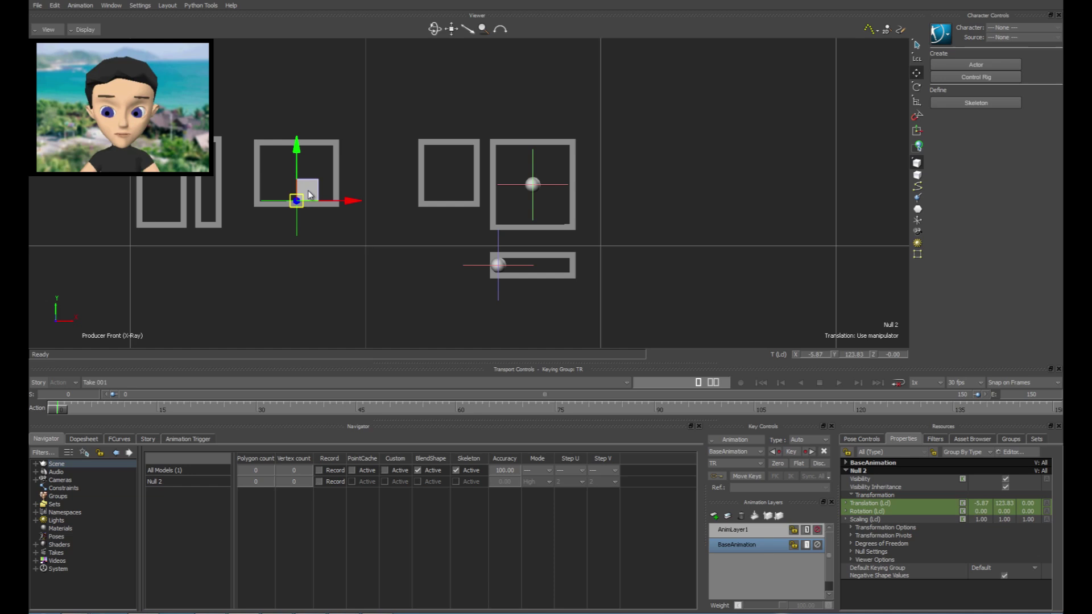
shift+drag(310, 189, 172, 124)
mouse_move(229, 139)
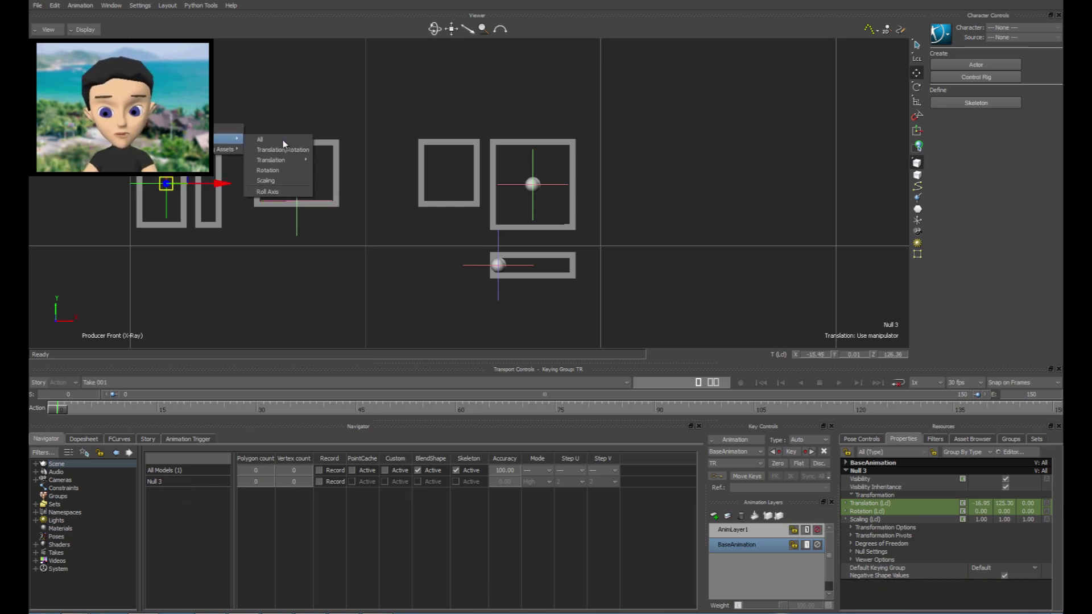
mouse_move(284, 164)
click(327, 160)
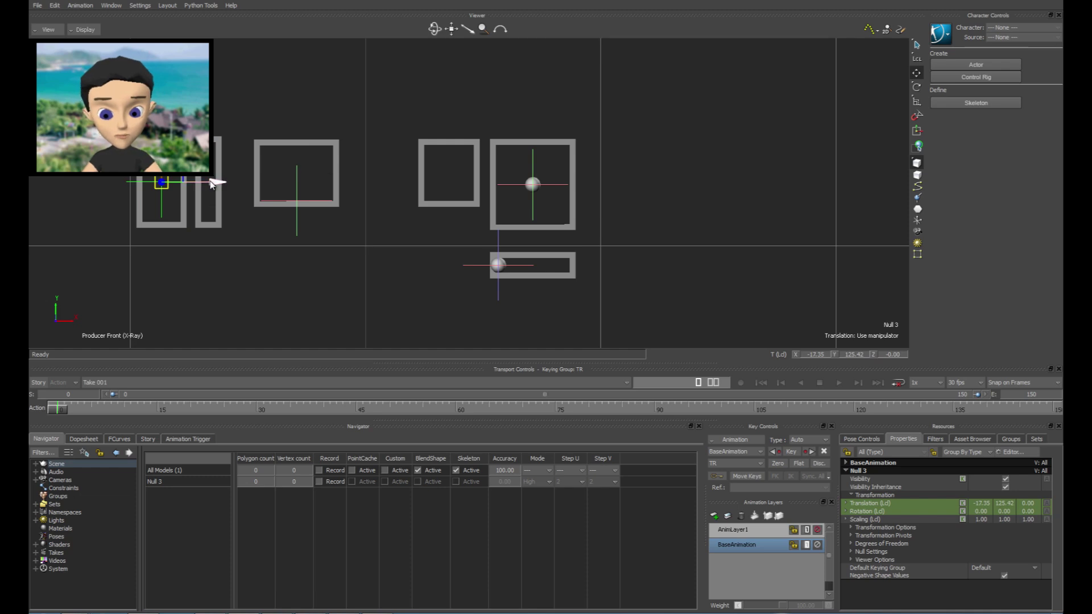
mouse_move(227, 180)
mouse_down()
mouse_move(191, 182)
mouse_move(227, 196)
mouse_up()
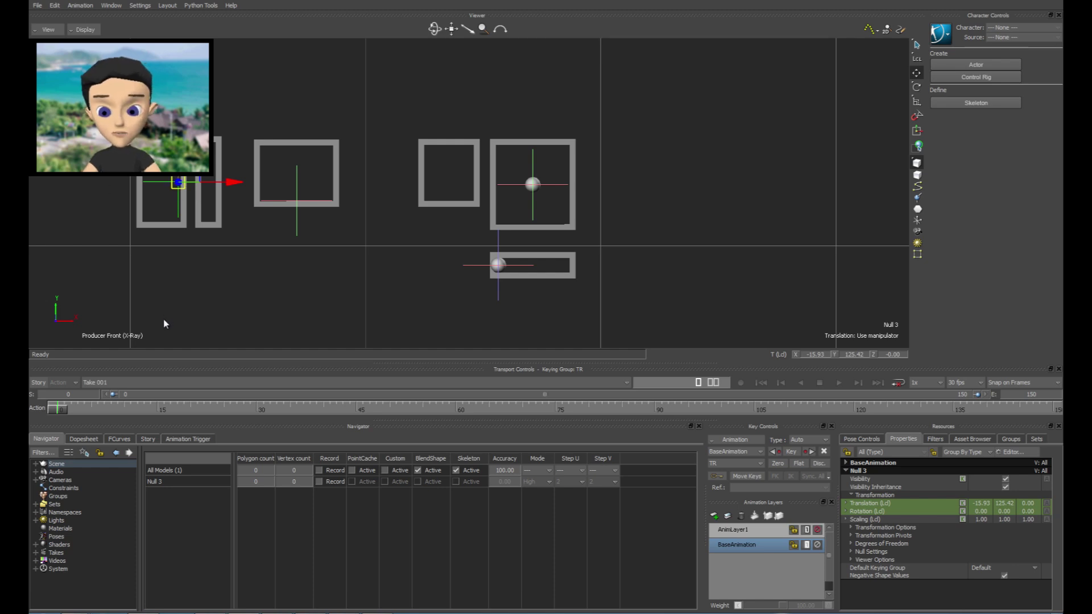
click(229, 287)
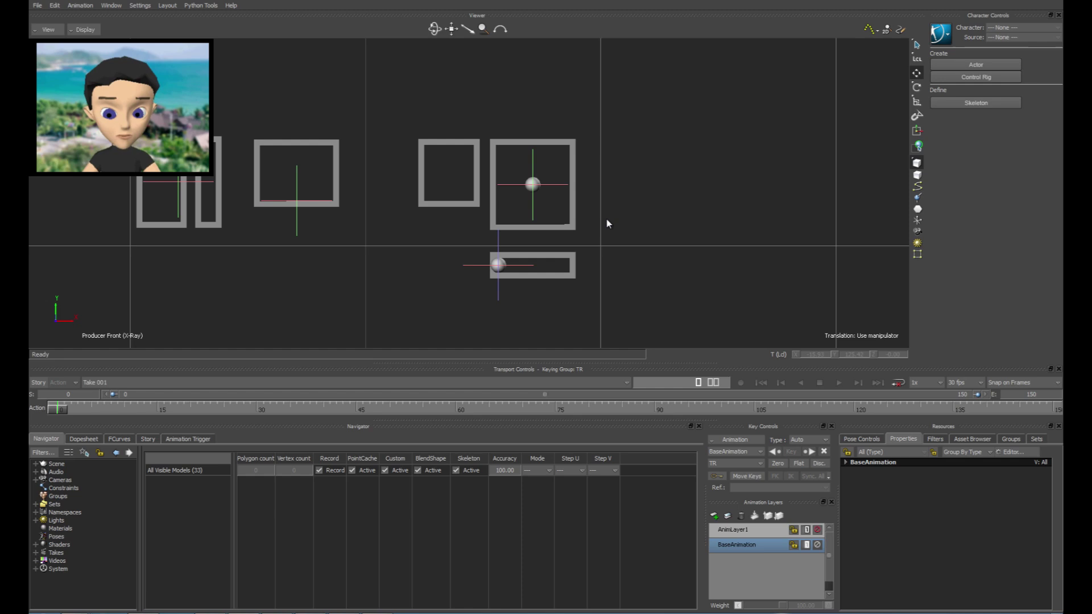
Step: Duplicate the large square box with its null and sphere, and place the copy to its right at about X 27.31
shift+drag(603, 220, 599, 218)
middle_drag(599, 218, 595, 220)
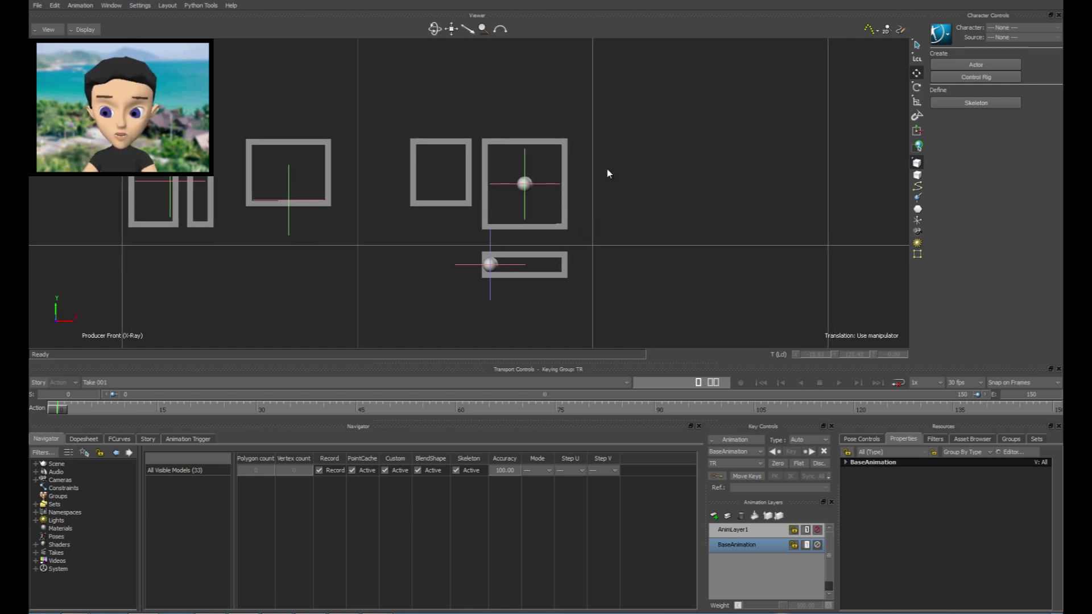
middle_drag(588, 220, 562, 201)
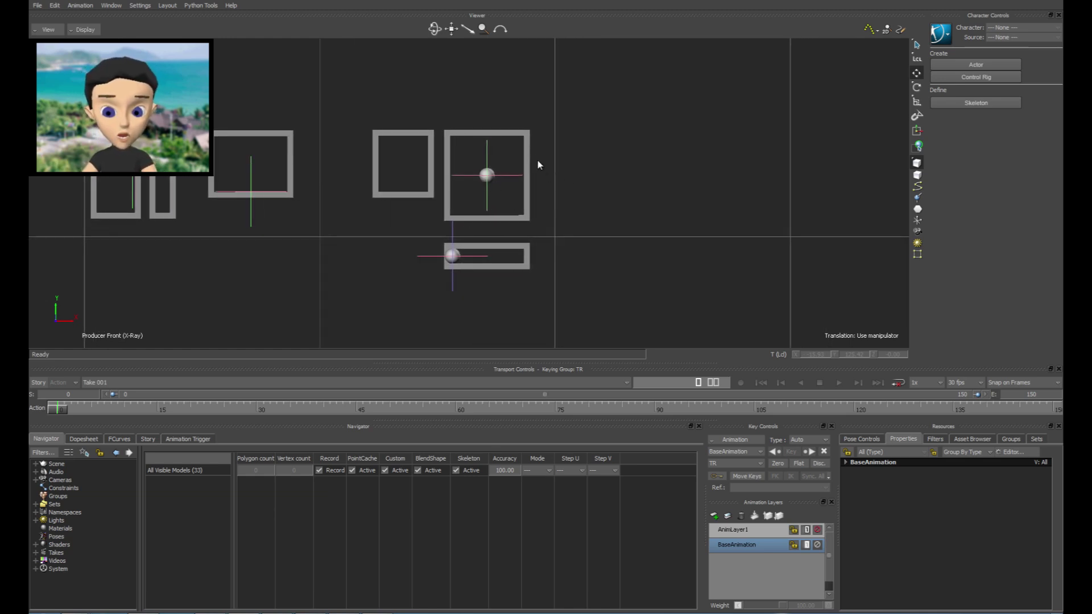
middle_drag(534, 169, 527, 178)
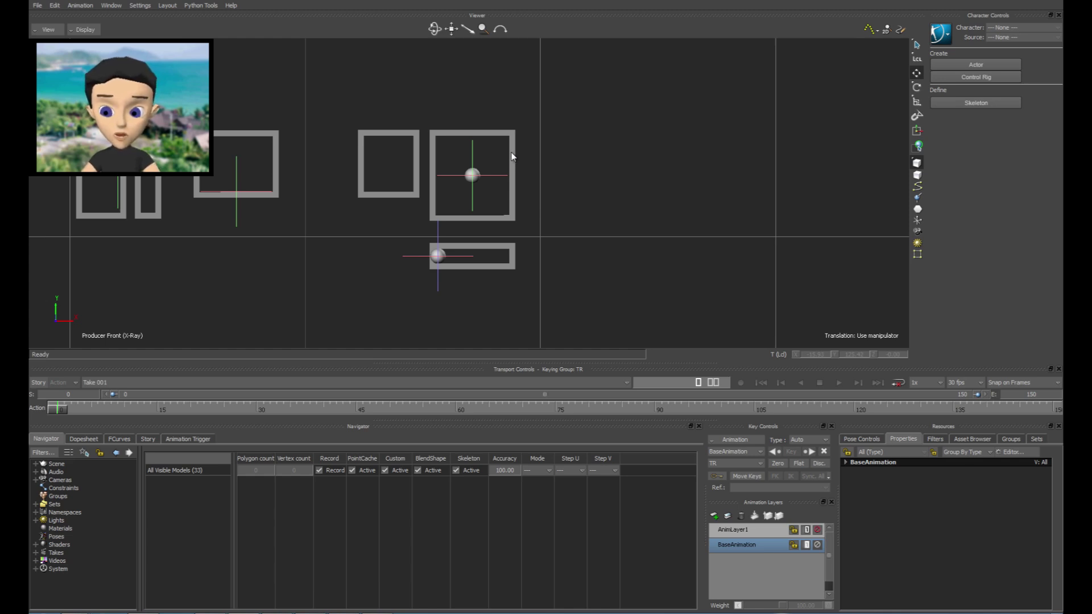
click(511, 156)
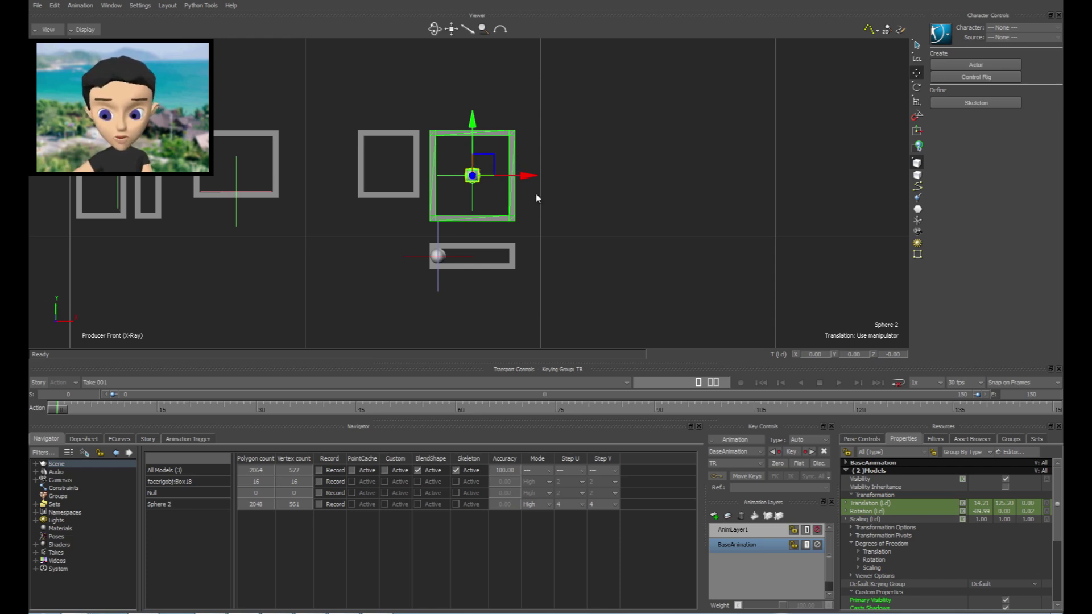
key(ctrl+v)
drag(529, 176, 683, 176)
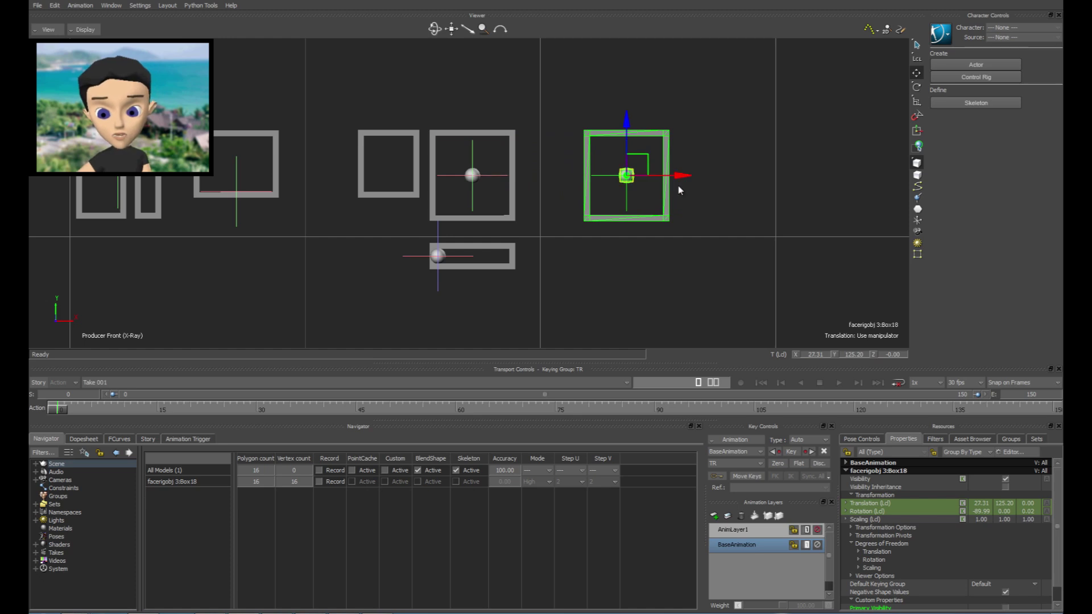
Step: Add two more copies of the box, null and sphere, one below the first copy and one to its right
key(ctrl+v)
drag(645, 152, 647, 214)
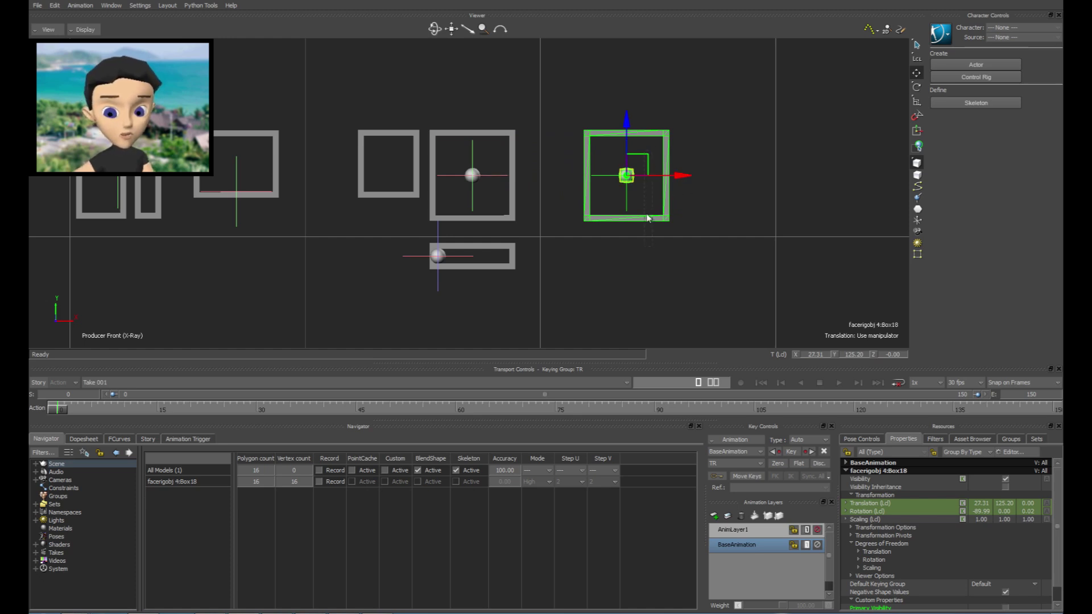
key(ctrl+z)
mouse_move(628, 122)
mouse_down()
mouse_move(631, 246)
mouse_move(820, 208)
mouse_move(803, 220)
mouse_move(706, 100)
mouse_move(773, 151)
mouse_move(757, 158)
mouse_up()
key(ctrl+v)
shift+drag(755, 239, 748, 213)
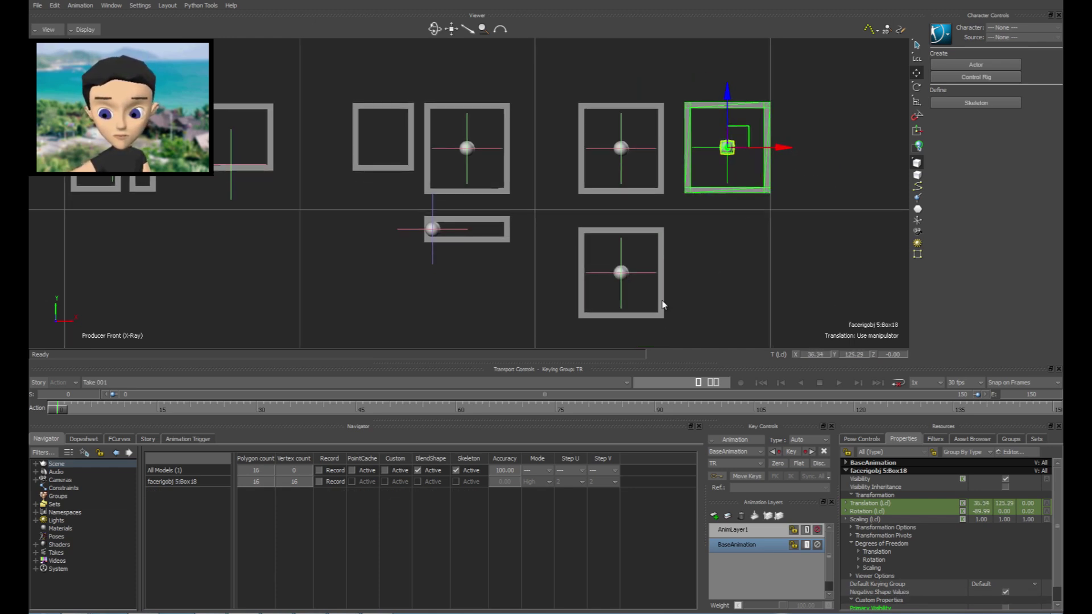
Step: Turn on visibility for the text set
mouse_move(706, 296)
shift+mouse_down()
mouse_move(697, 263)
mouse_move(788, 329)
shift+mouse_up()
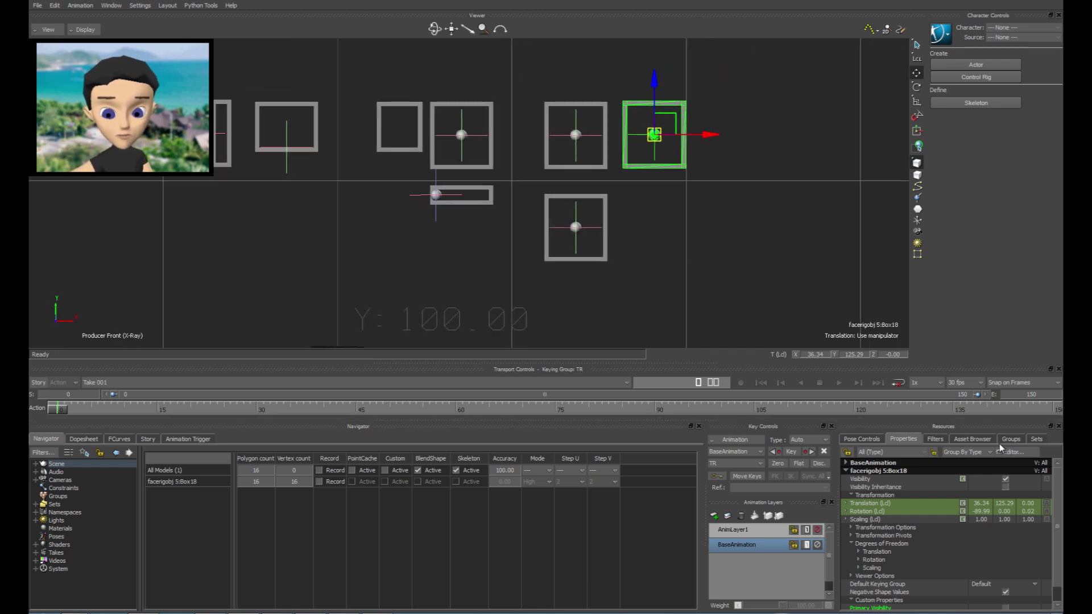
click(1035, 439)
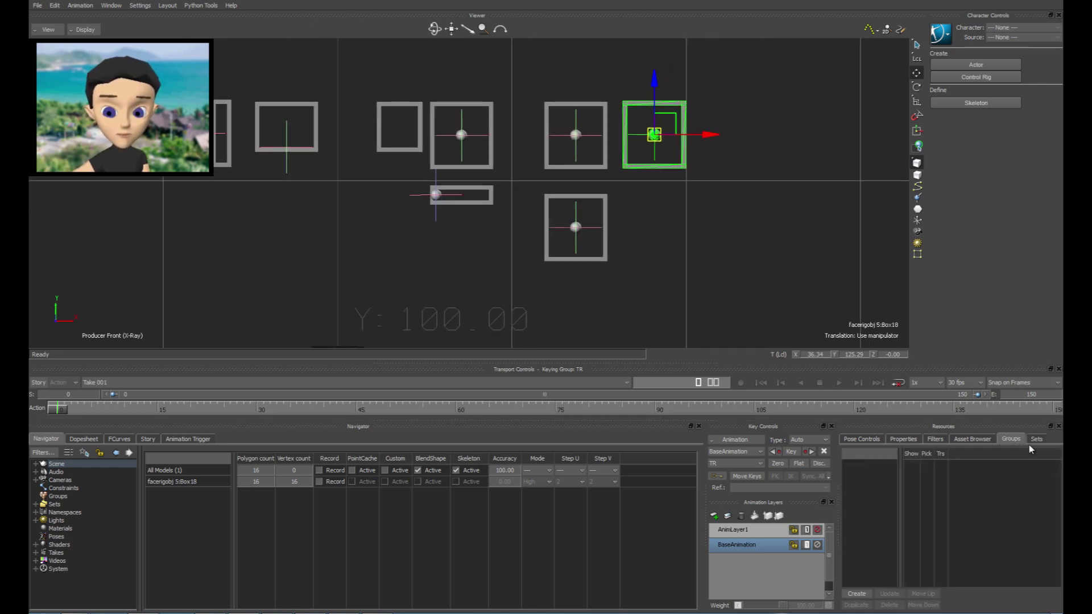
click(921, 467)
click(921, 466)
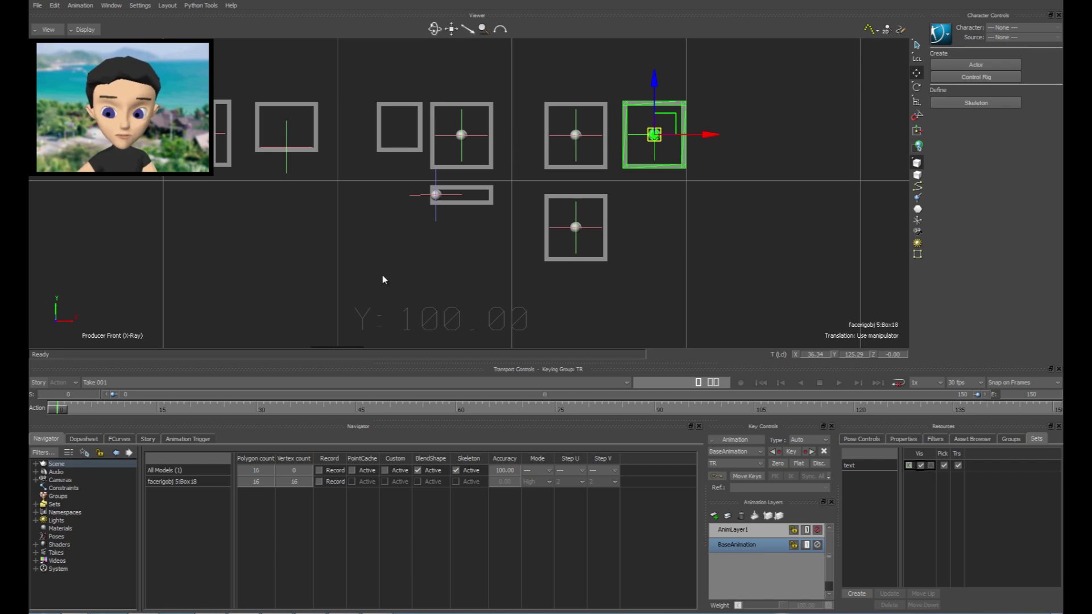
Step: Move the LeftBrow text label from the scene origin to just above the lower box copy
shift+drag(380, 275, 397, 201)
click(369, 276)
shift+drag(465, 230, 414, 262)
drag(341, 297, 449, 191)
drag(371, 266, 574, 125)
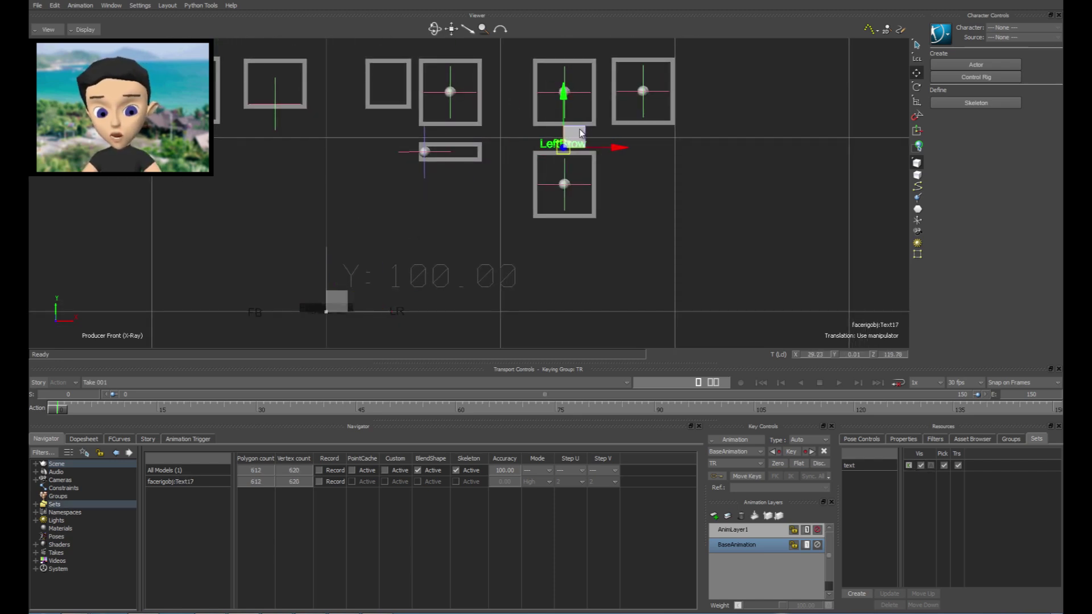
Step: Lighten the Producer Perspective camera's background colour to a grey with about 54 brightness
click(35, 480)
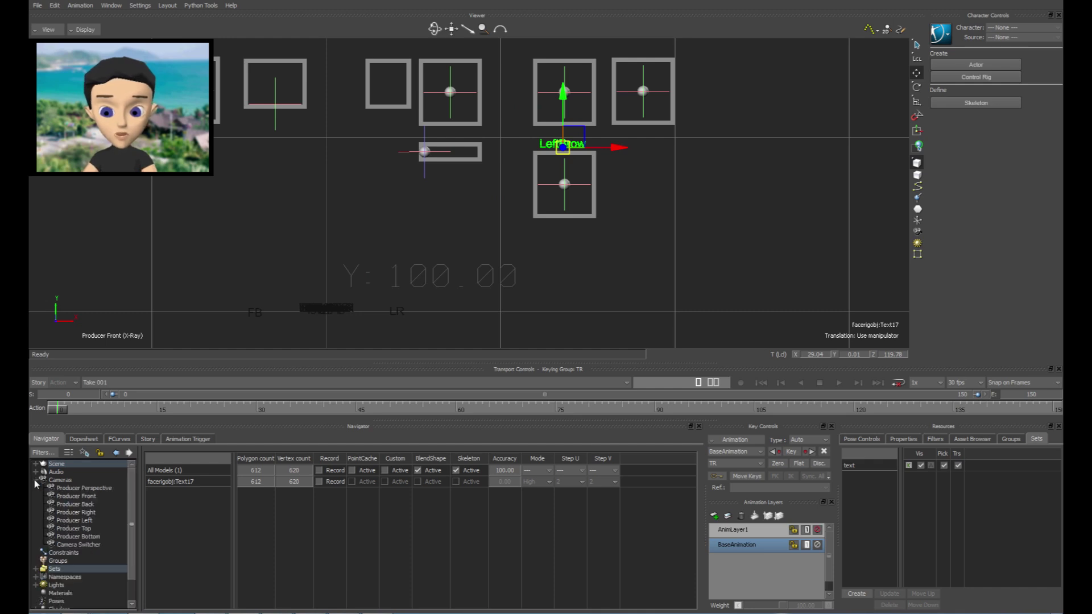
click(76, 496)
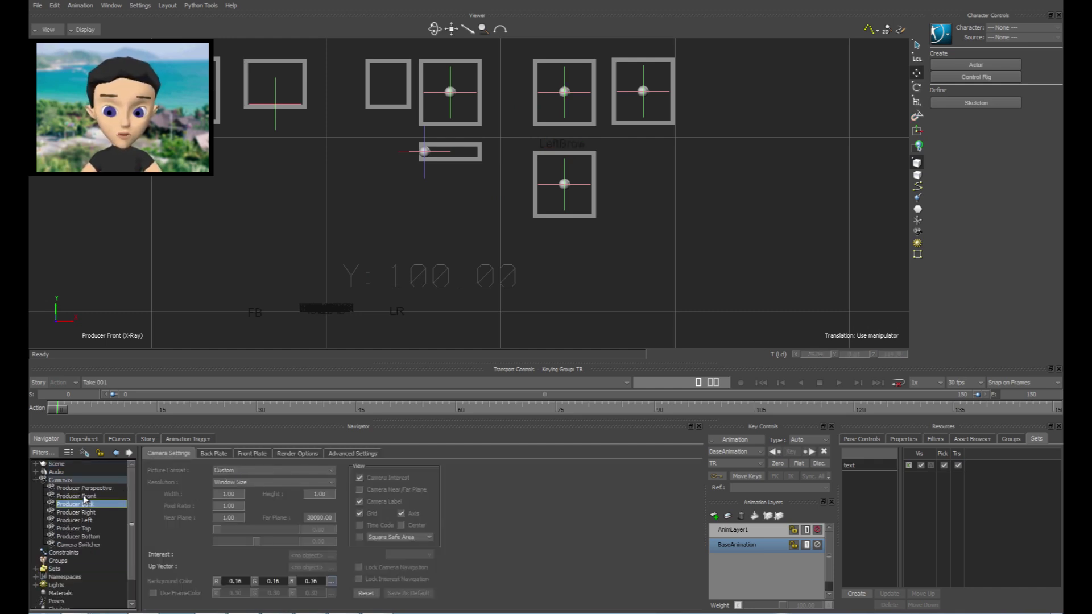
click(87, 488)
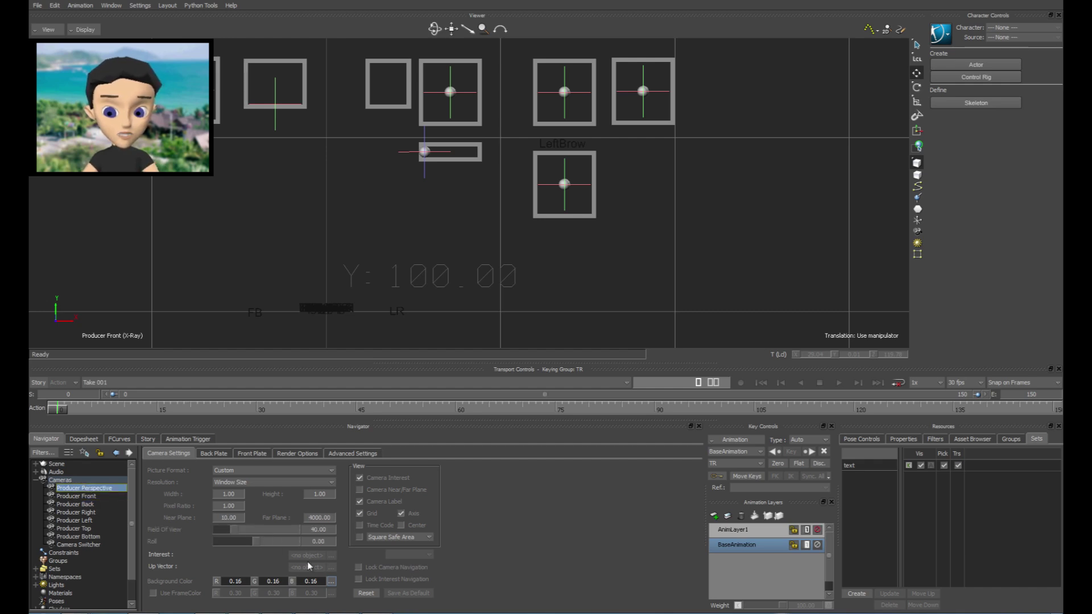
click(331, 581)
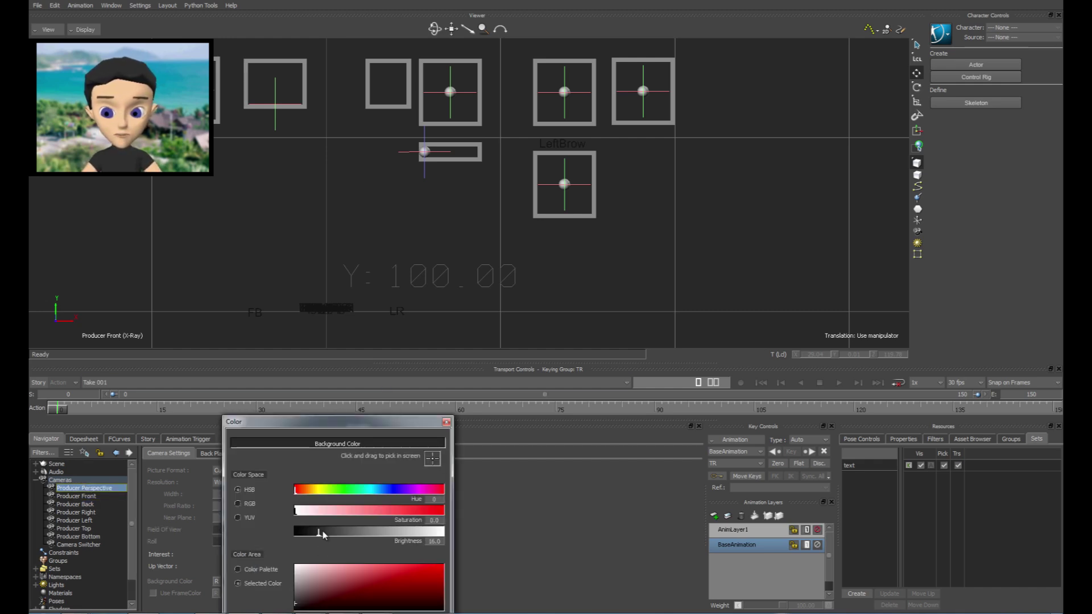
drag(320, 530, 376, 537)
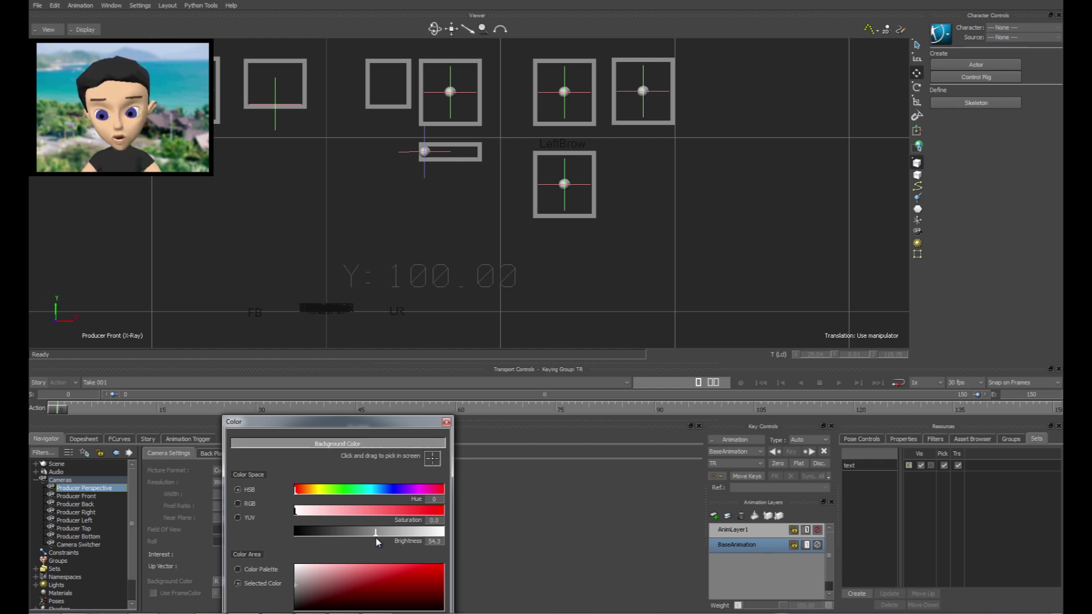
click(447, 422)
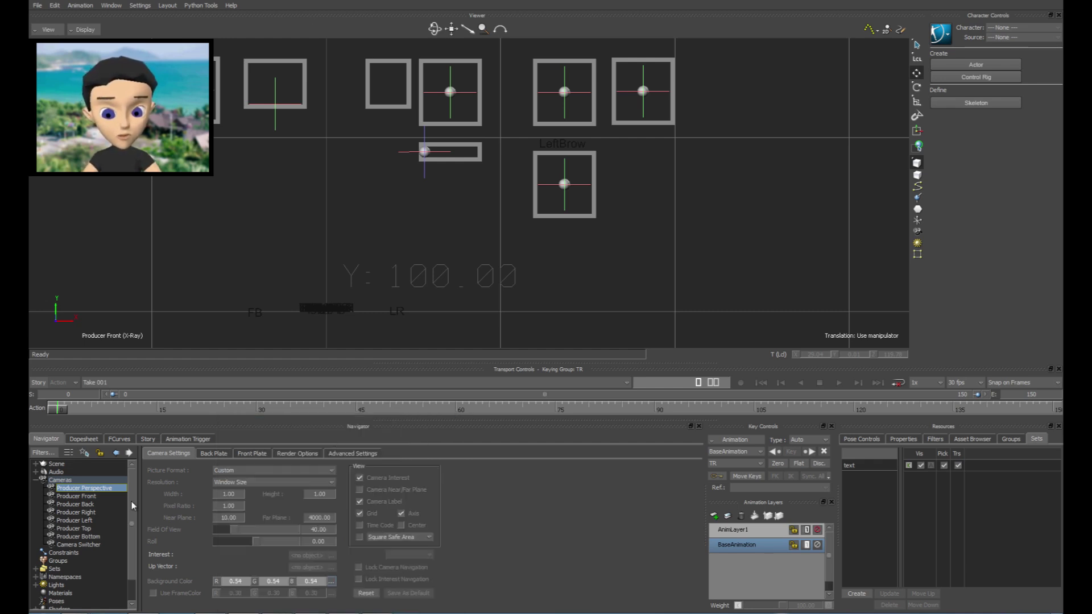
Step: Lighten the Producer Front camera's background colour to a grey with about 60 brightness
click(79, 496)
click(331, 581)
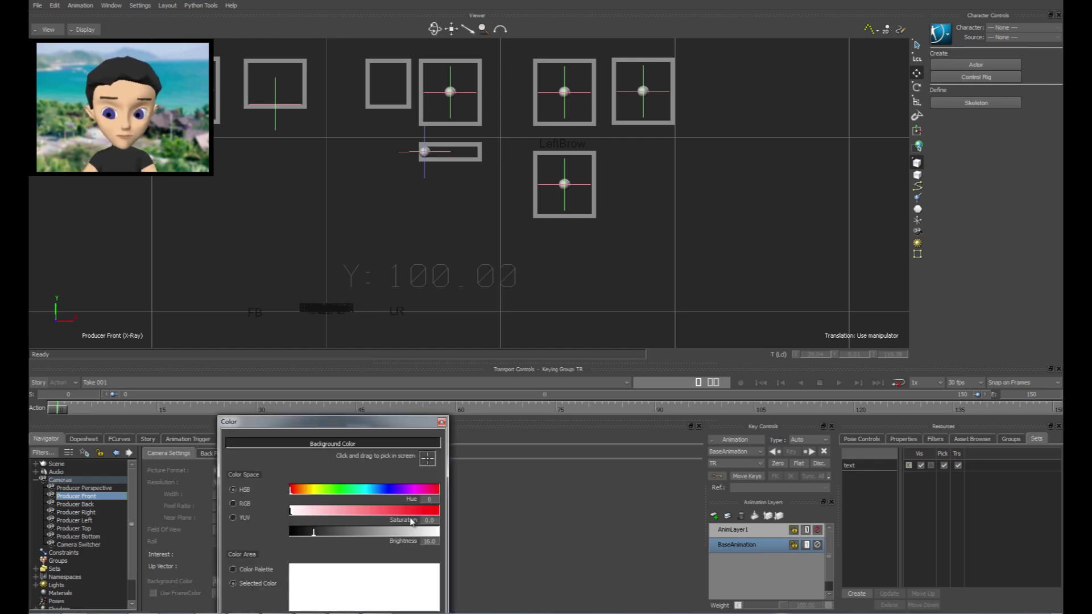
drag(314, 534, 380, 537)
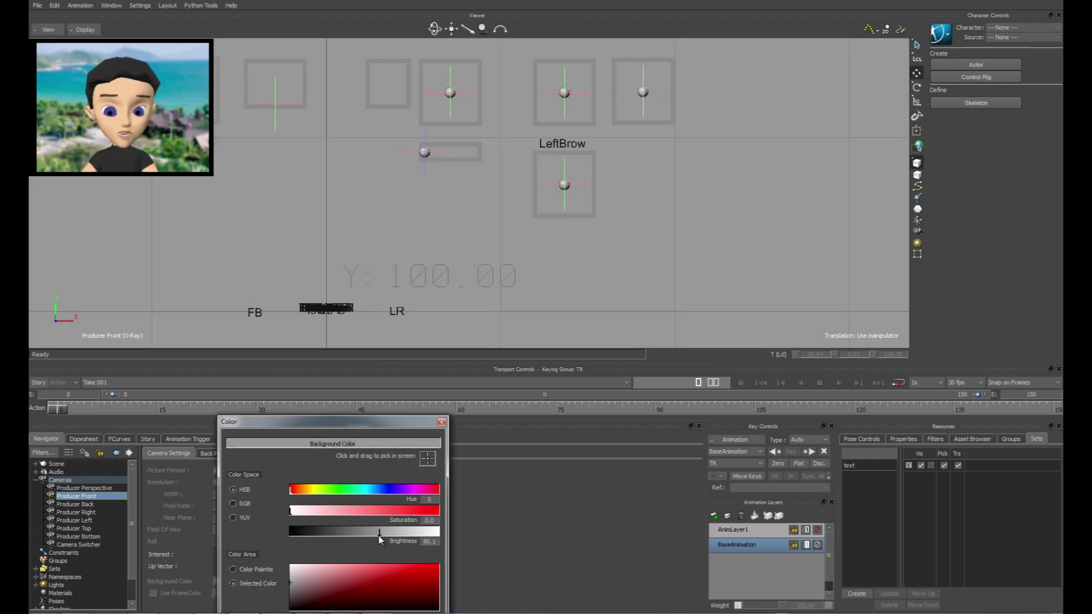
click(441, 422)
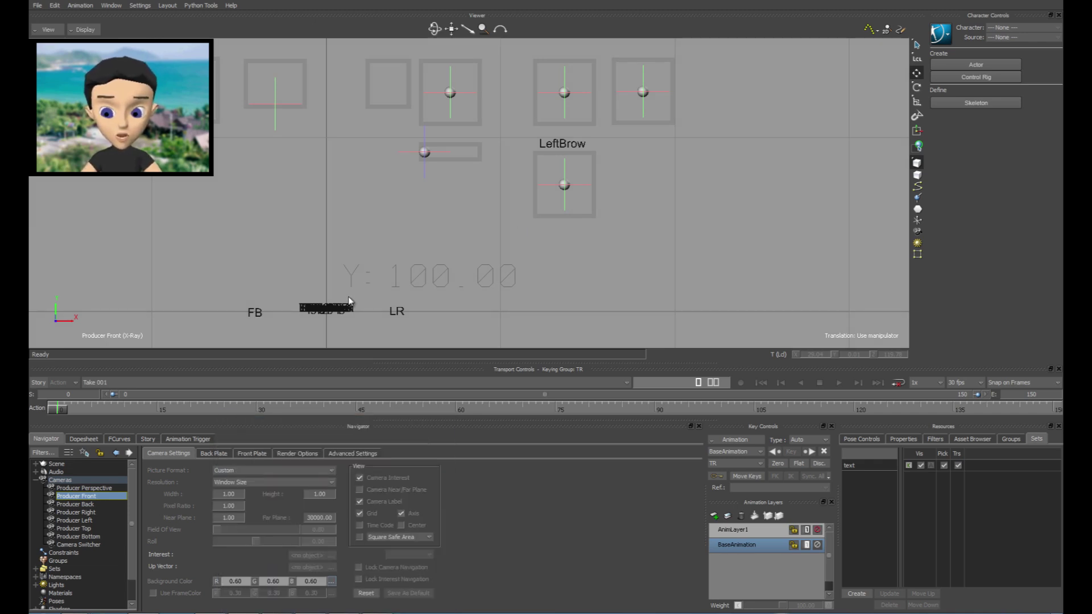
Step: Move the MouthLR text label from the scene origin to just above the box over the LeftBrow label
click(327, 307)
drag(344, 290, 583, 28)
shift+drag(607, 160, 570, 192)
shift+drag(381, 301, 372, 273)
click(372, 277)
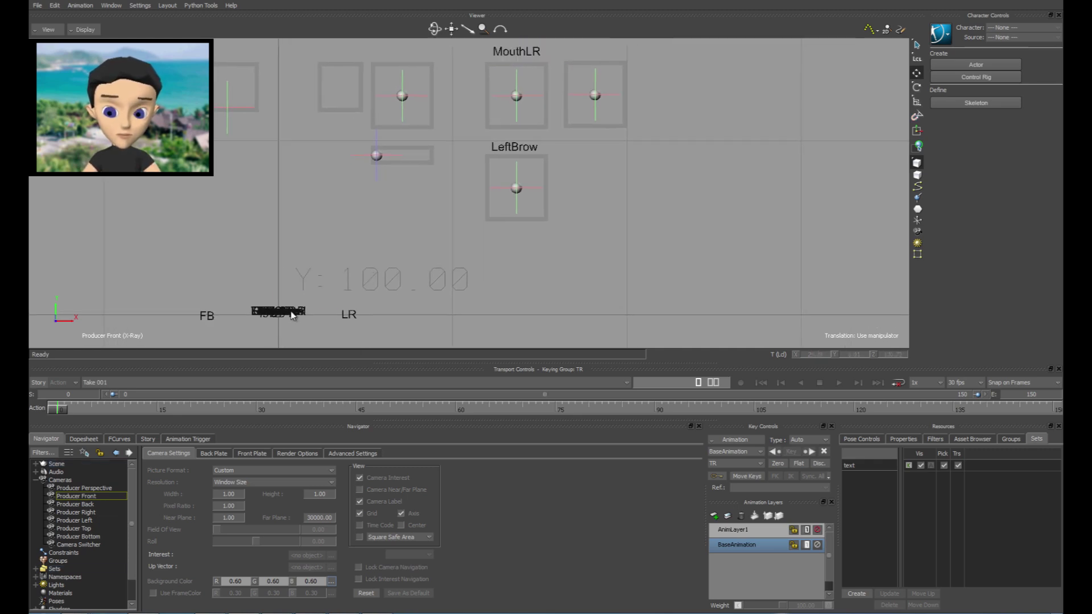
Step: Move the Eyes text label from the scene origin to just above the box beside the MouthLR box
click(293, 309)
drag(292, 309, 616, 40)
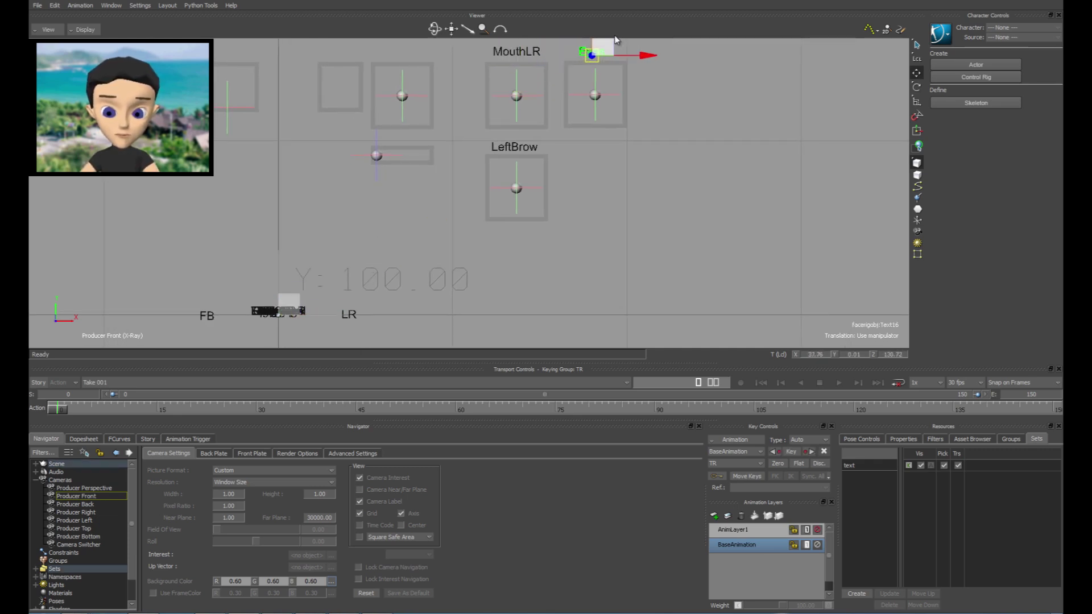
click(611, 249)
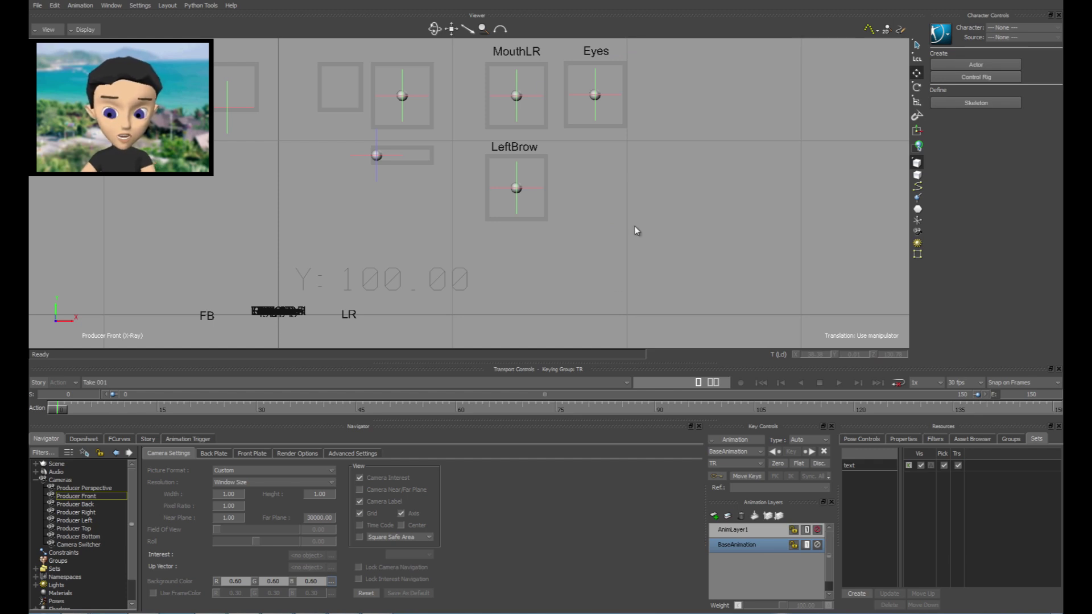
shift+drag(636, 229, 639, 281)
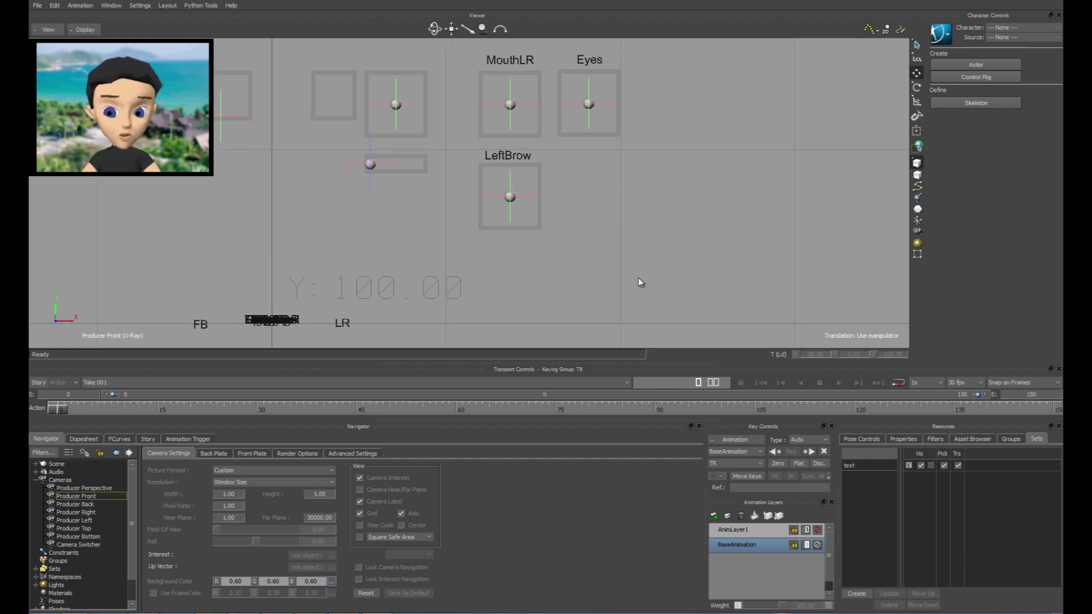
Step: Open face_box.fbx from the Arran Full Rig folder without keeping the clipboard elements
key(ctrl+o)
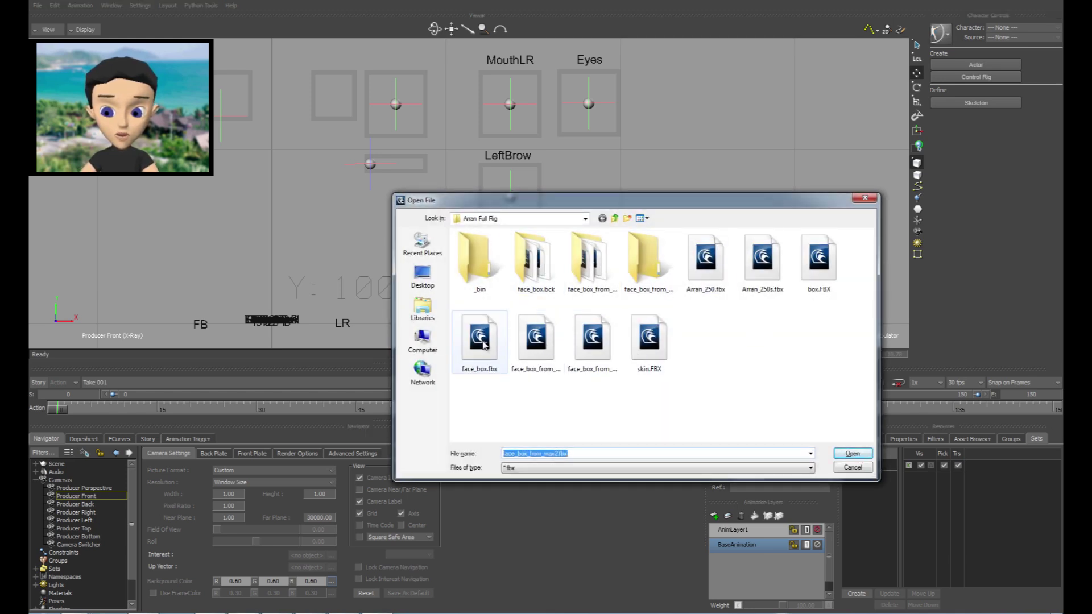
click(484, 341)
click(535, 340)
click(482, 341)
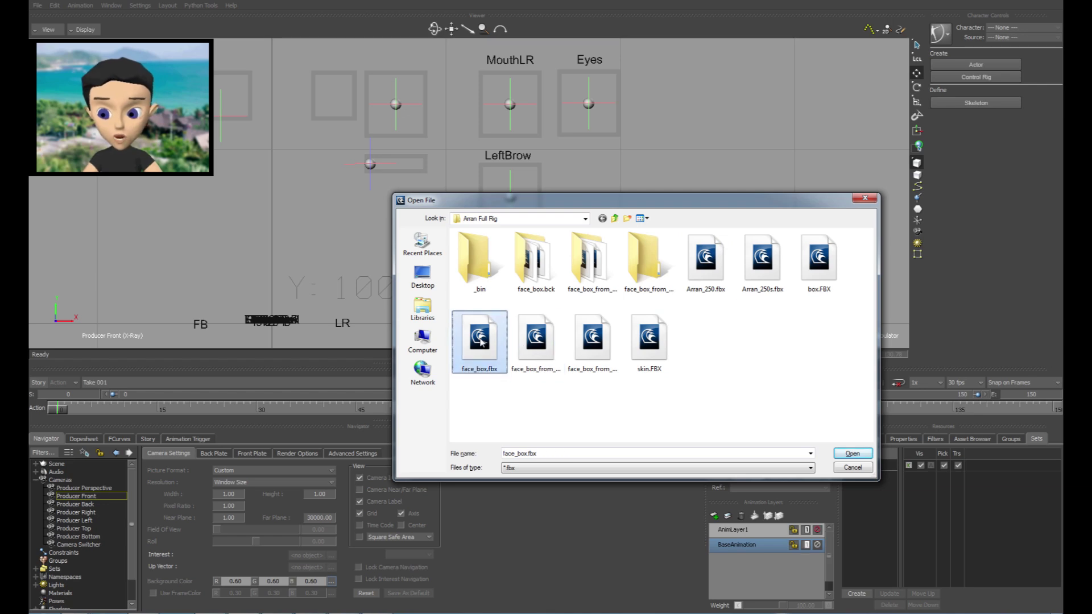
double_click(480, 342)
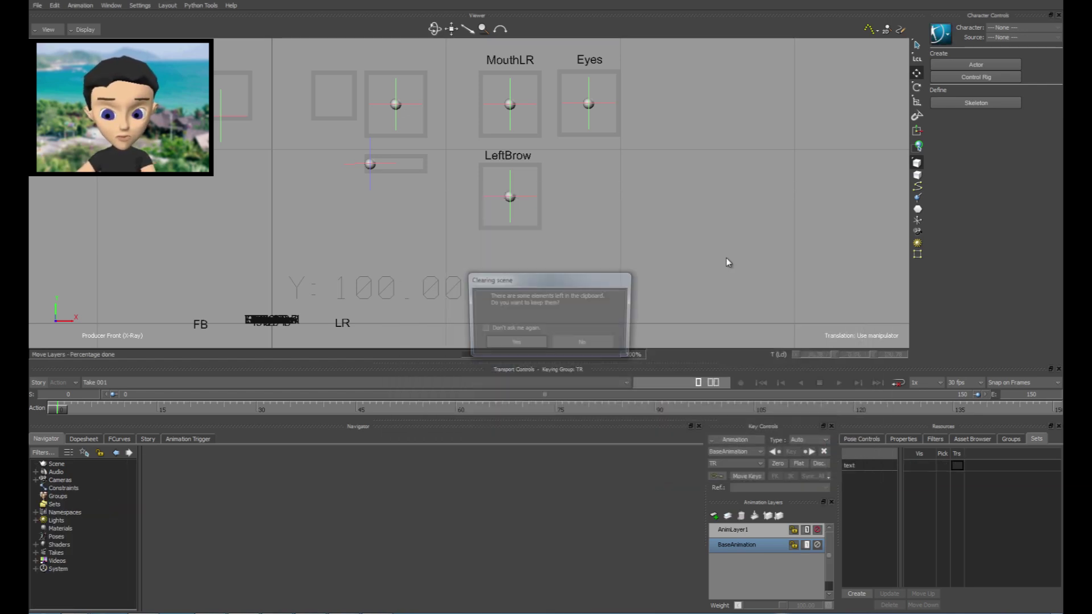
click(584, 344)
click(340, 522)
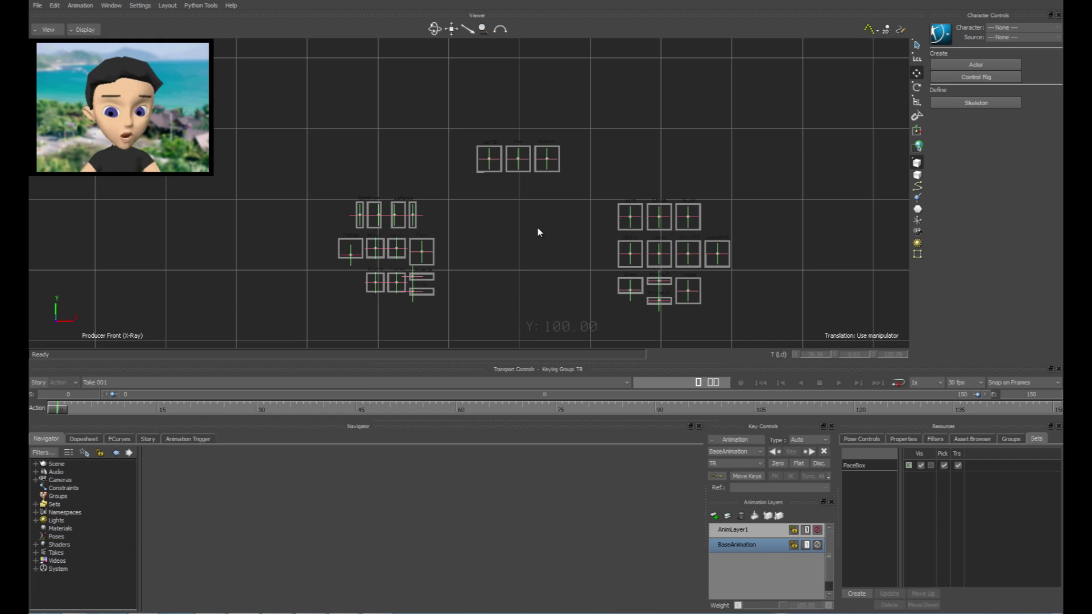
Step: Set the Producer Front camera's background colour to a light grey of about 0.63 so the text labels can be read
click(36, 479)
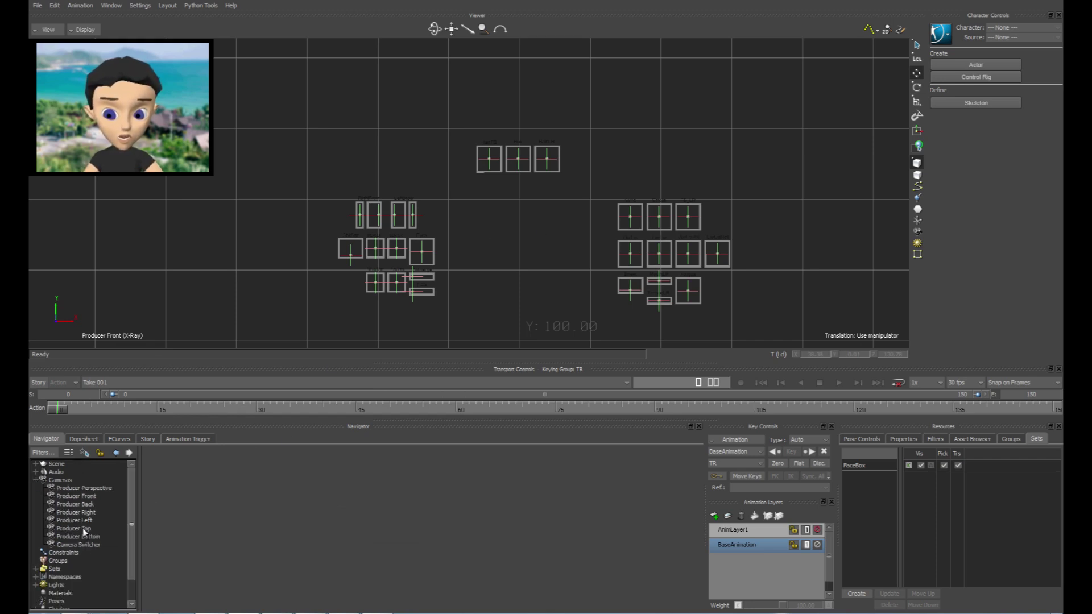
click(86, 496)
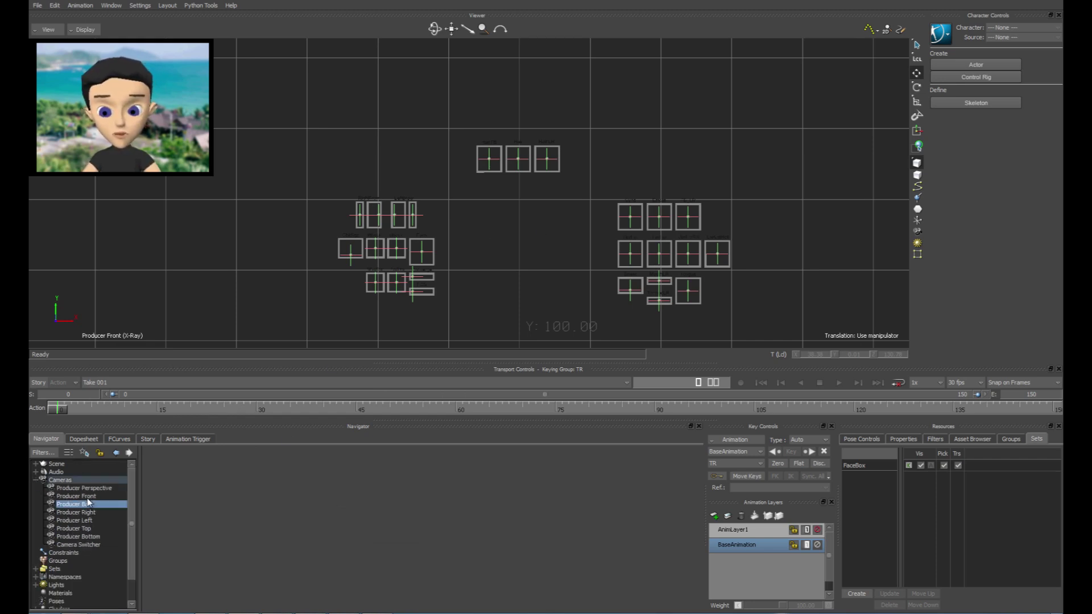
click(331, 581)
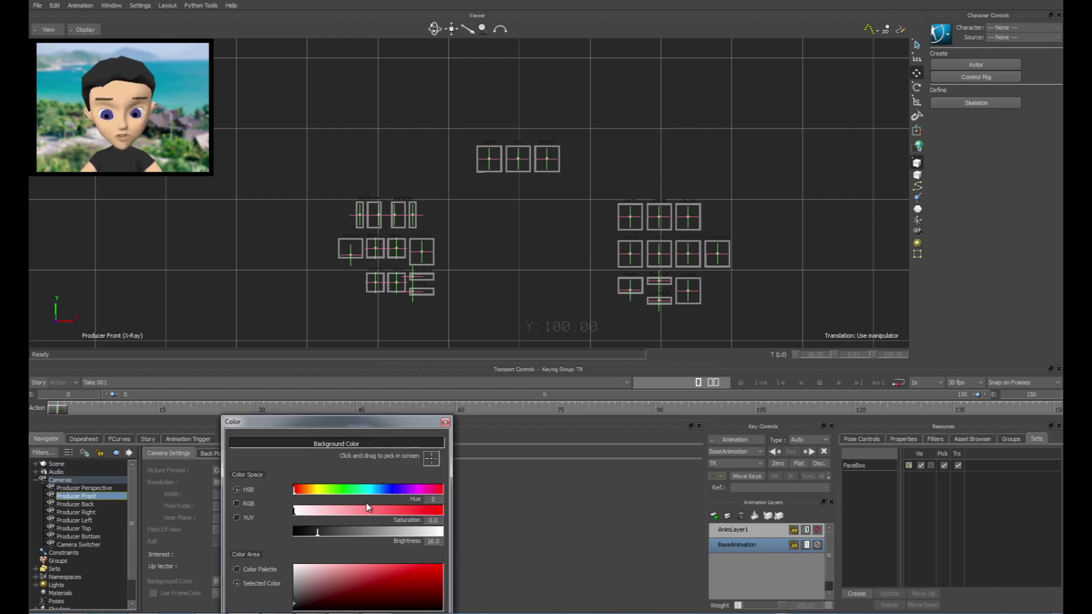
drag(318, 535, 386, 536)
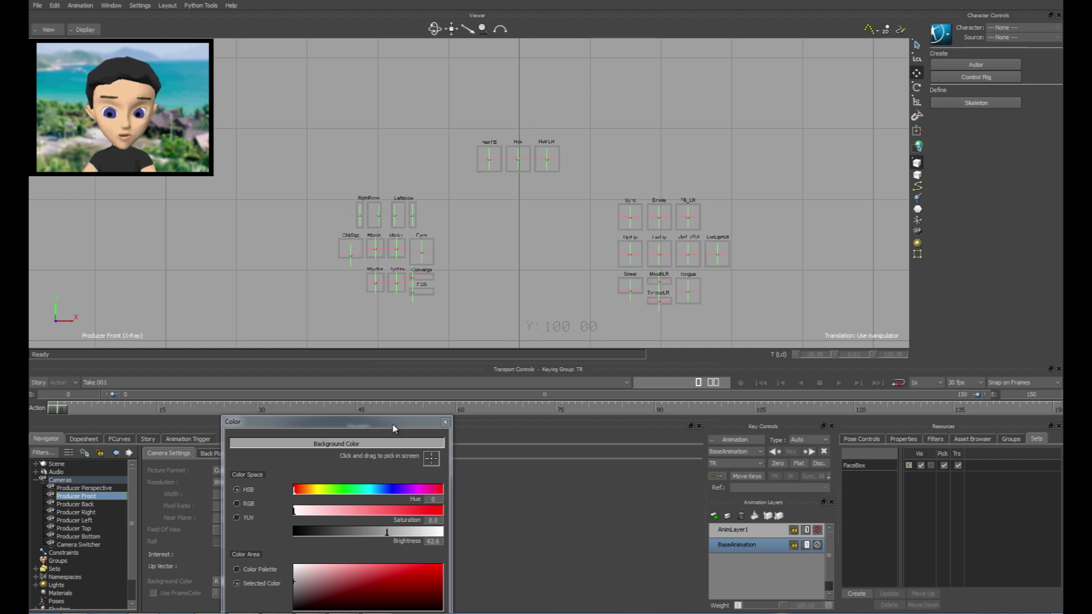
click(446, 422)
Step: Examine the labelled hair, brow and eye, and mouth control boxes of the finished face rig up close
shift+drag(544, 229, 495, 151)
ctrl+drag(525, 255, 529, 176)
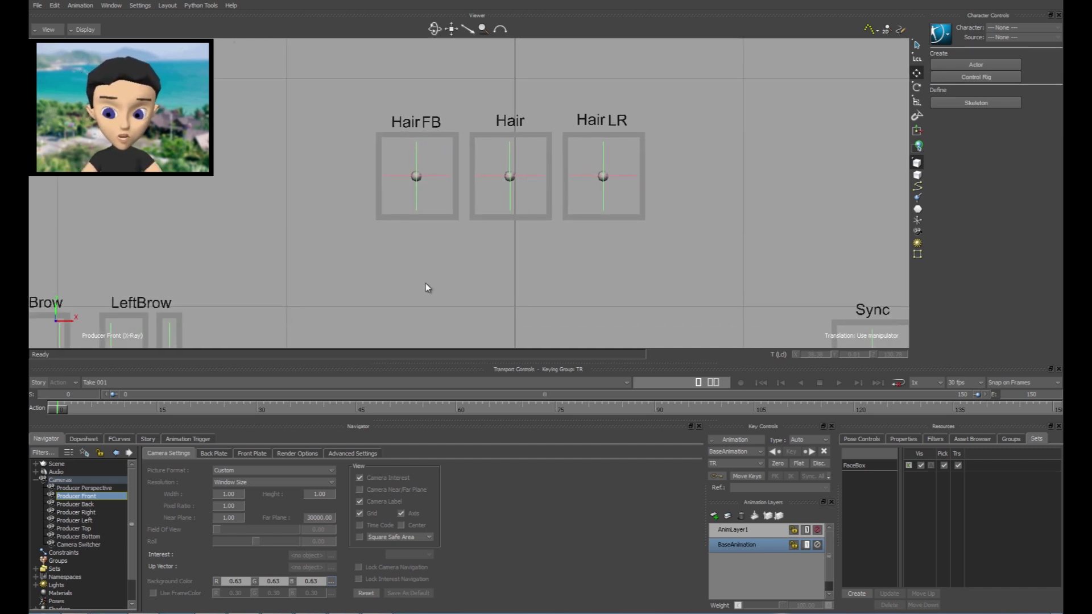
ctrl+drag(428, 287, 510, 191)
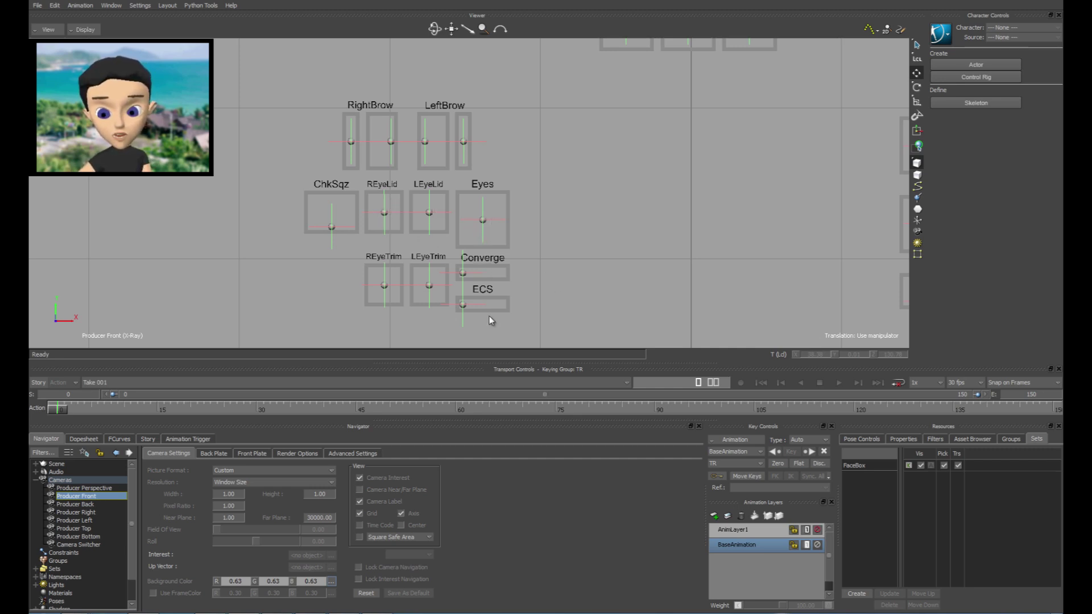
shift+drag(781, 222, 518, 205)
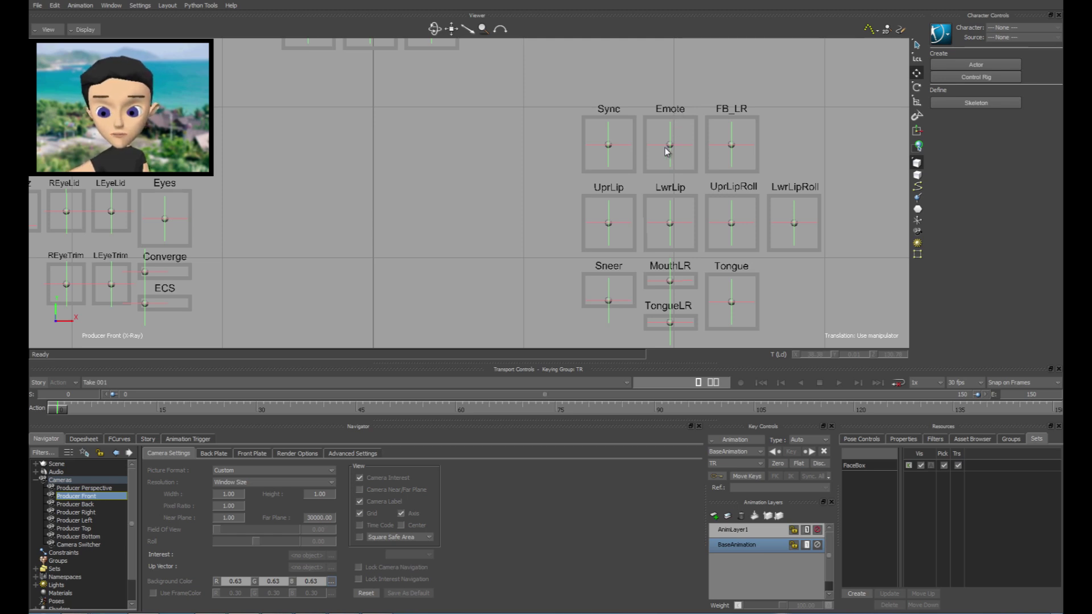
shift+drag(702, 165, 692, 164)
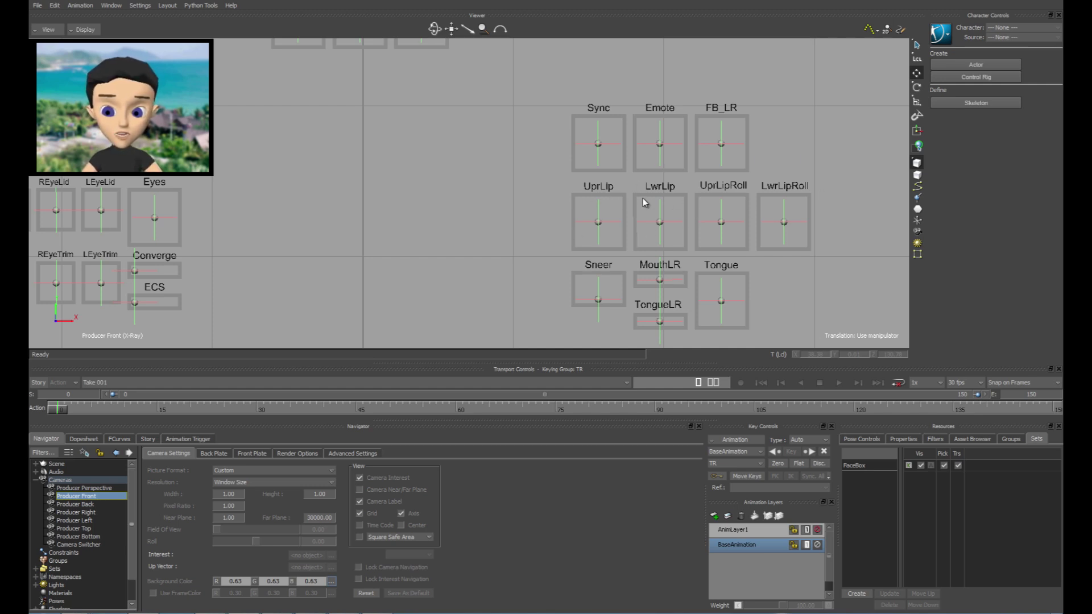
middle_drag(644, 230, 640, 223)
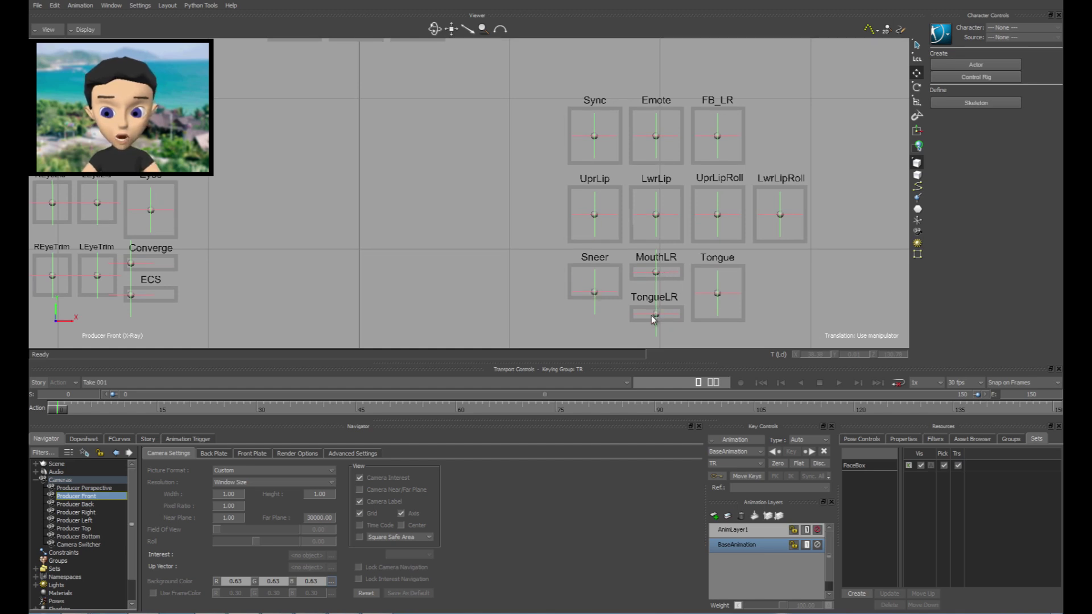
Step: Try moving the Tongue and TongueLR sphere controllers inside their boxes, undoing each move
click(718, 295)
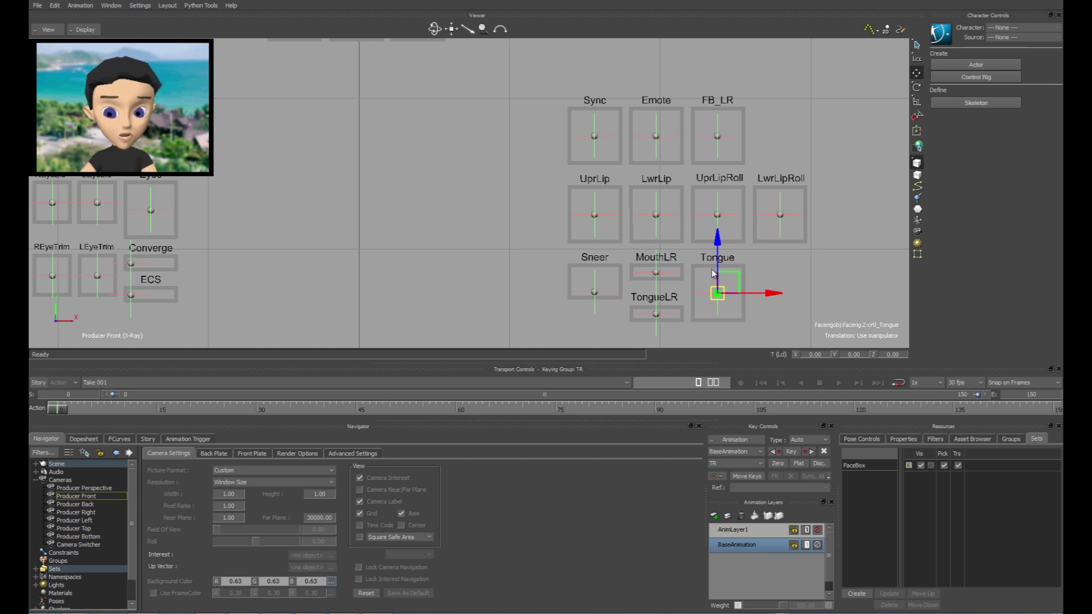
drag(714, 273, 764, 273)
key(ctrl+z)
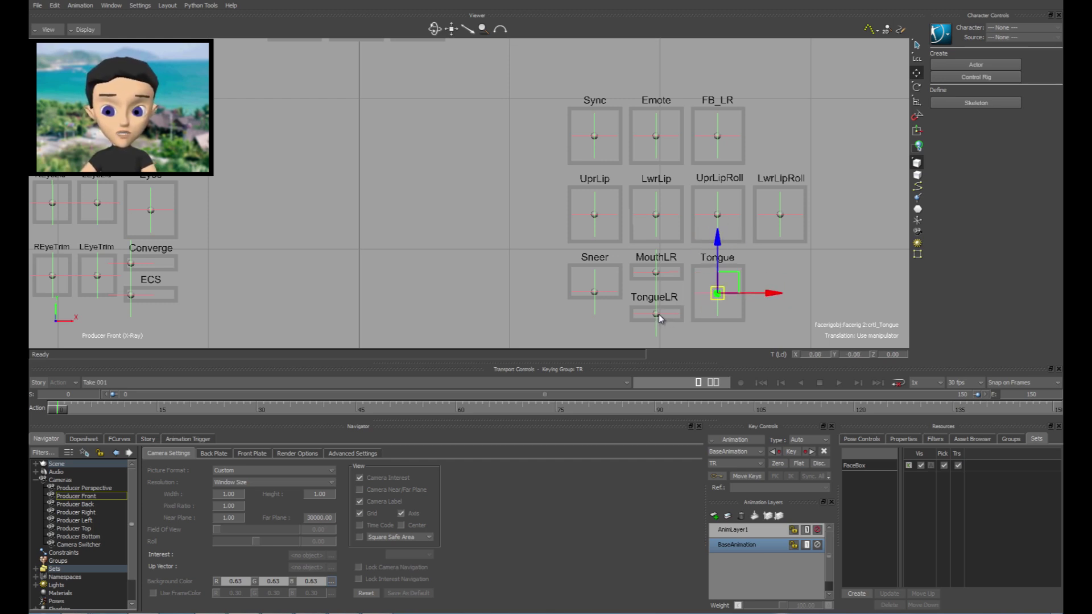
click(657, 315)
mouse_move(684, 302)
mouse_down()
mouse_move(687, 291)
mouse_move(698, 300)
mouse_move(654, 298)
mouse_move(677, 300)
mouse_up()
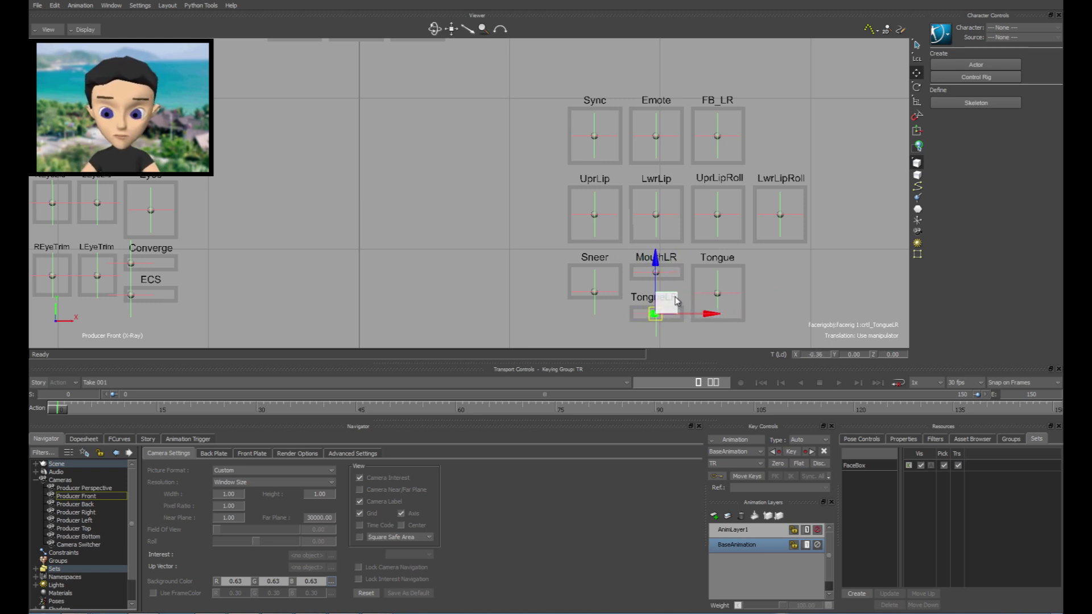
key(ctrl+z)
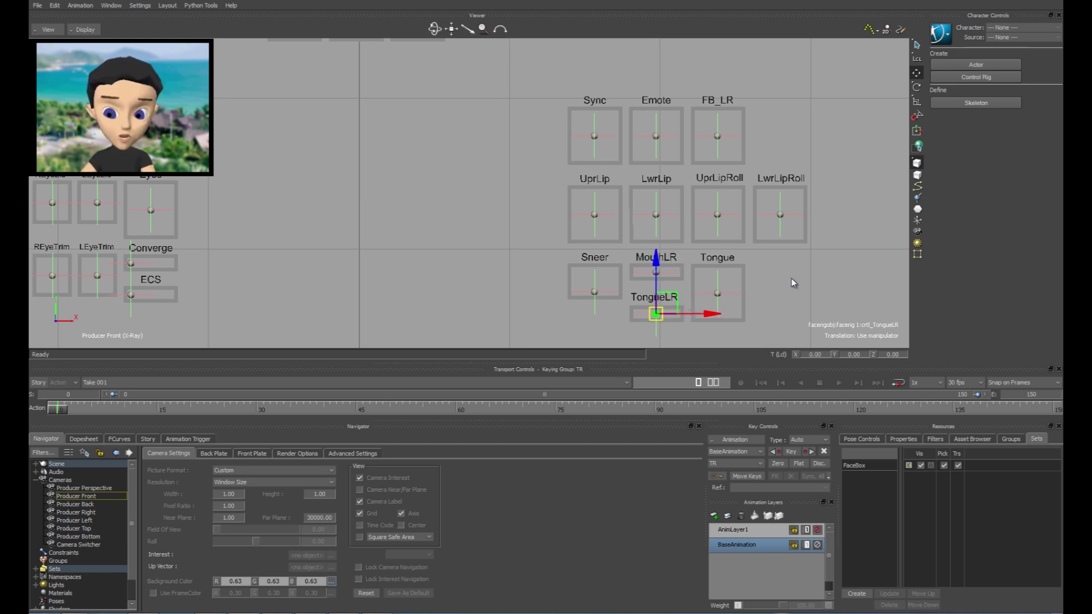
Step: Open Arran_250.fbx from the Arran Full Rig folder, discarding the changes to the current scene
shift+drag(544, 232, 598, 225)
shift+drag(514, 202, 520, 232)
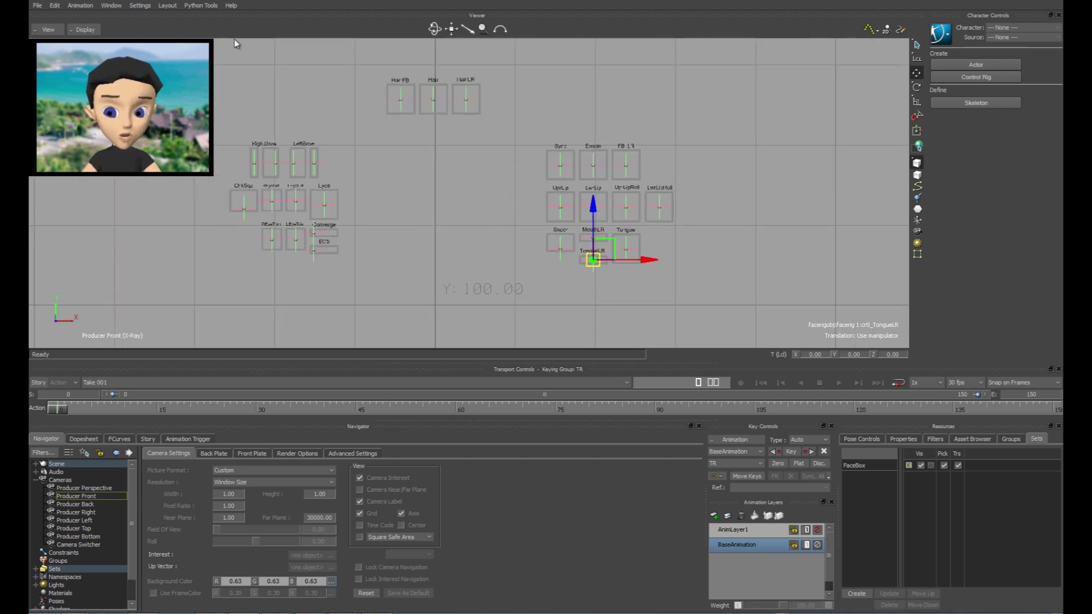
key(ctrl+o)
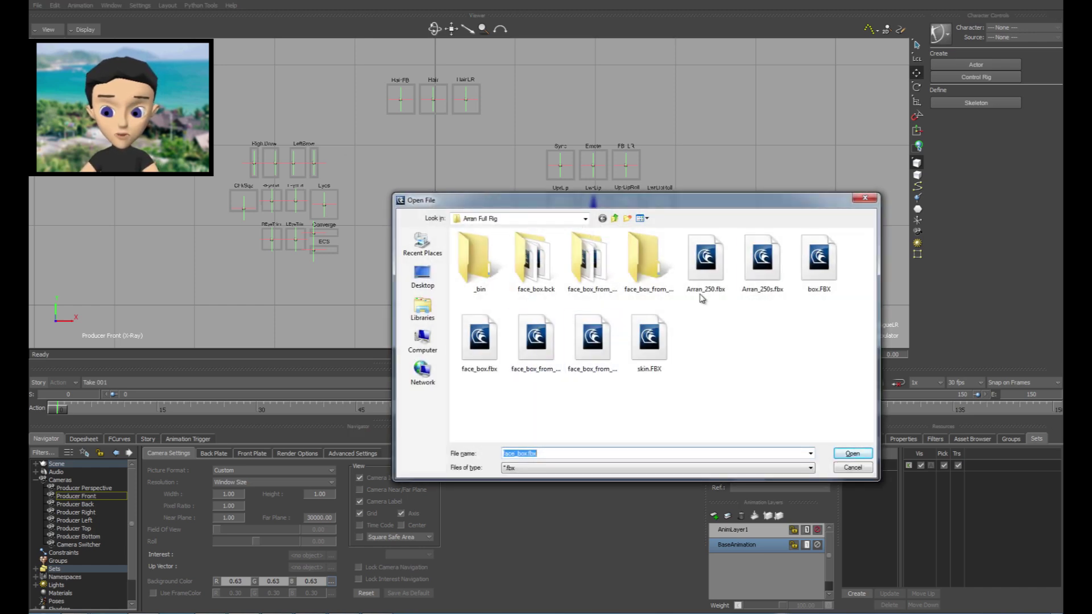
click(711, 264)
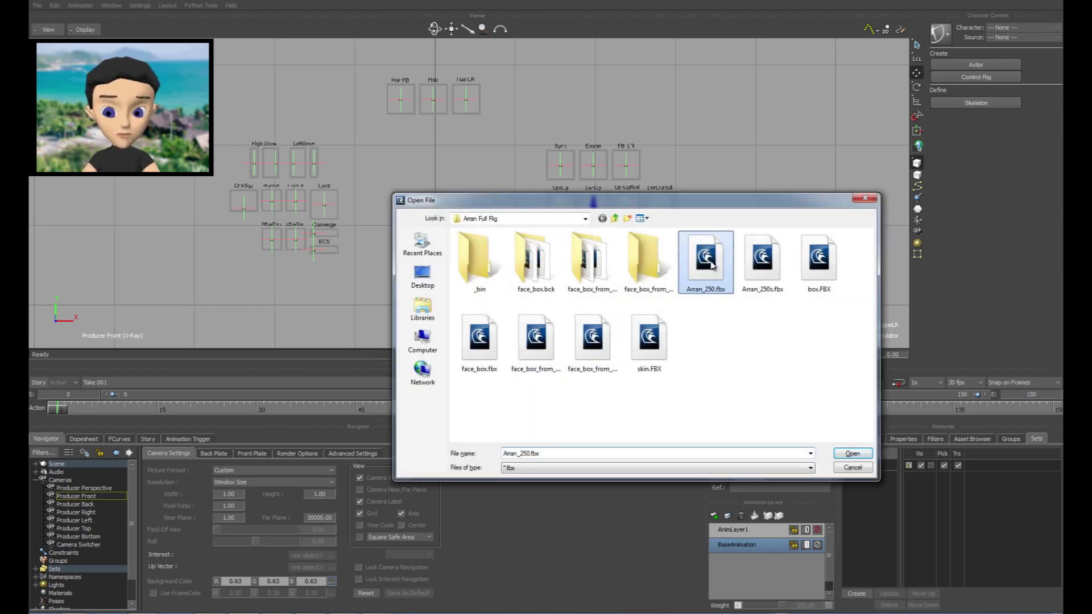
click(853, 454)
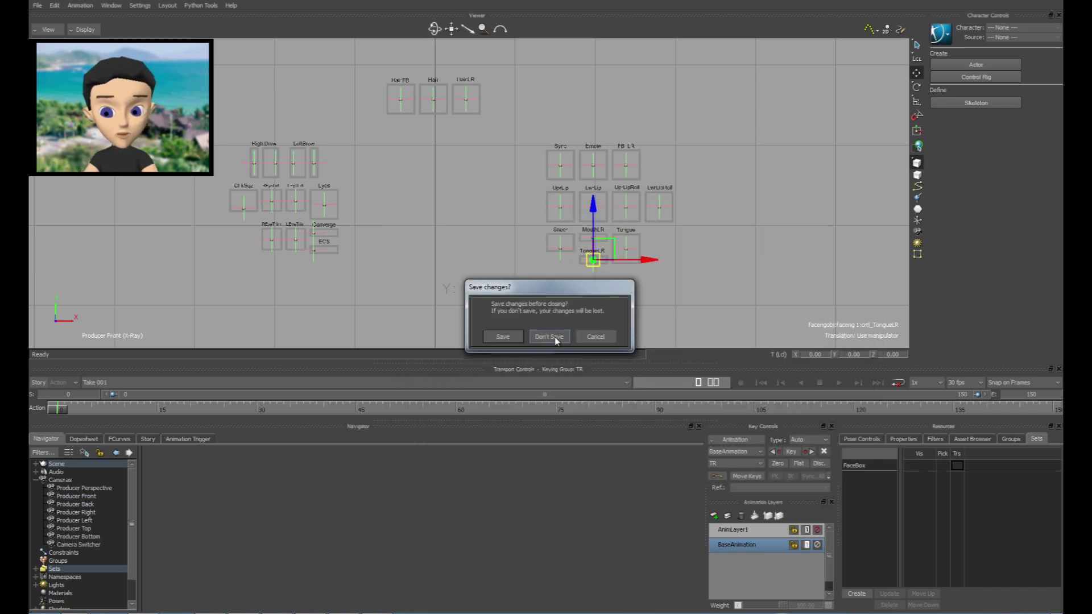
click(549, 337)
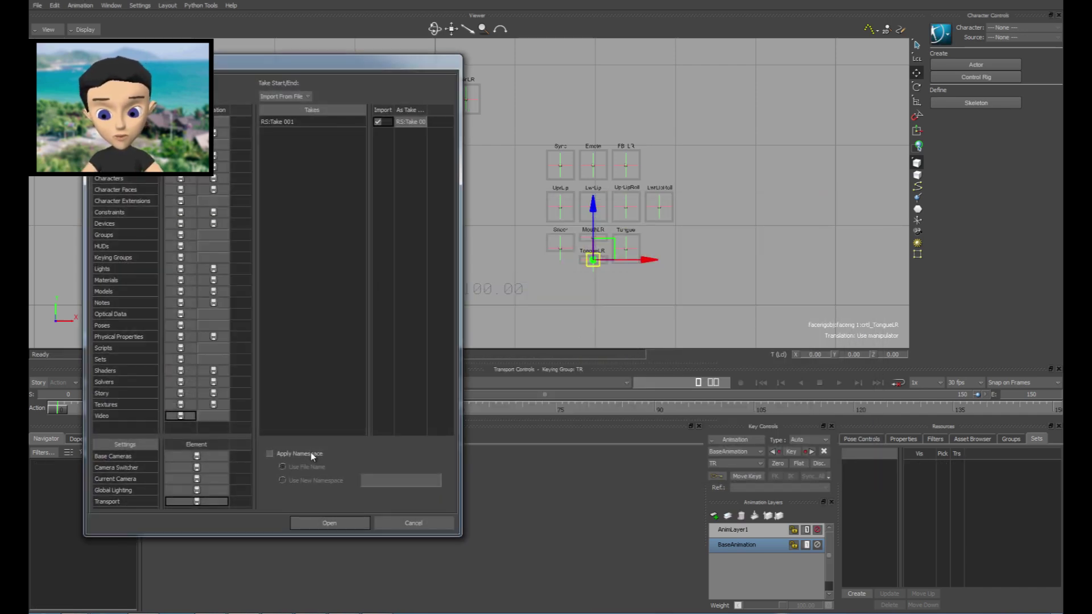
click(329, 523)
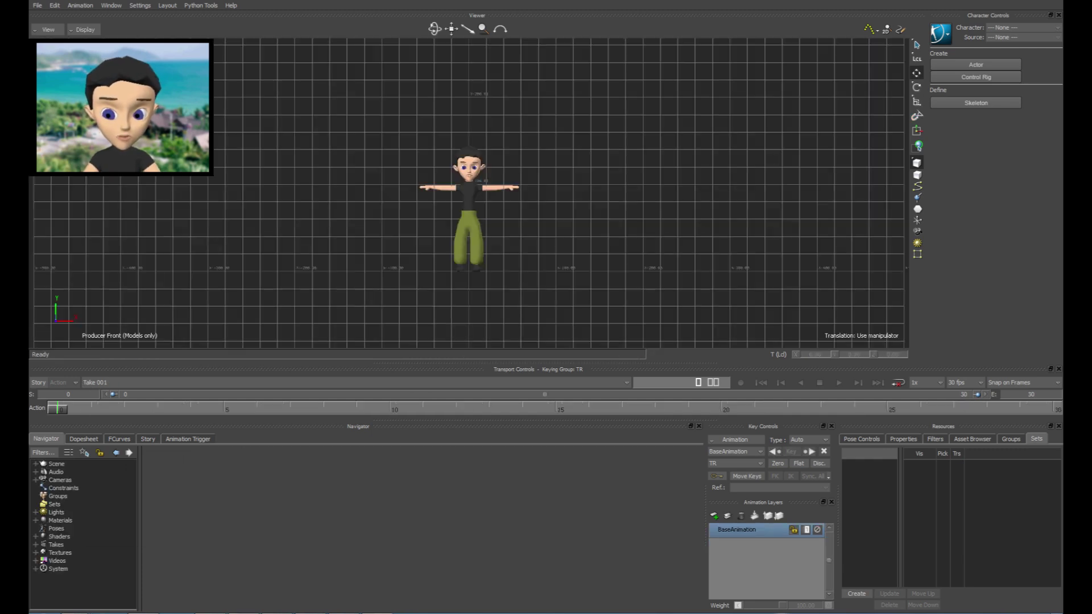
Step: Merge face_box.fbx from the Arran Full Rig folder into the character scene
click(37, 6)
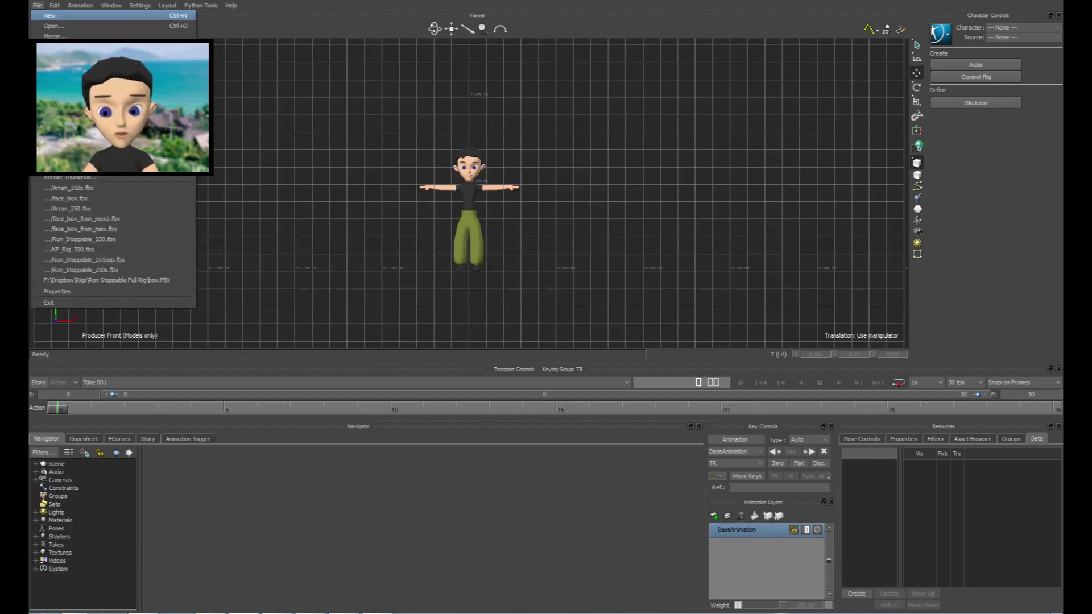
click(46, 35)
click(479, 342)
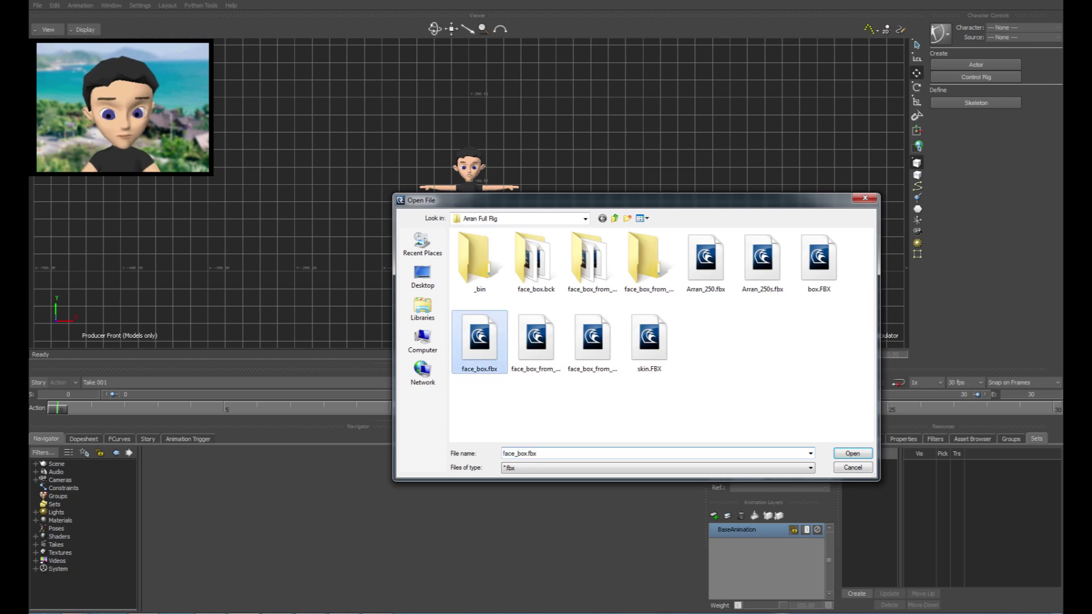
click(852, 454)
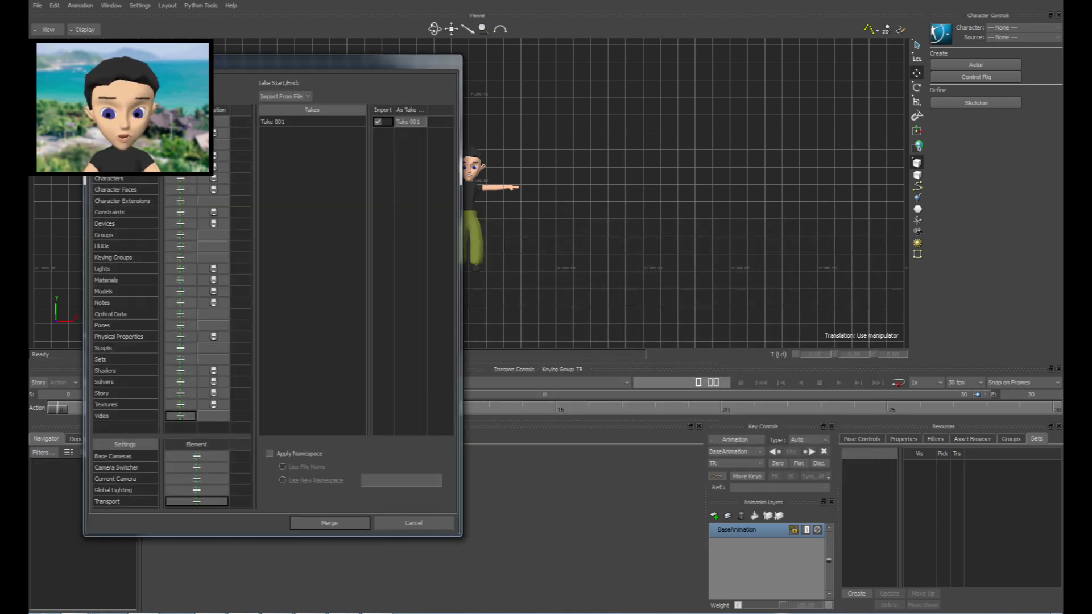
key(Return)
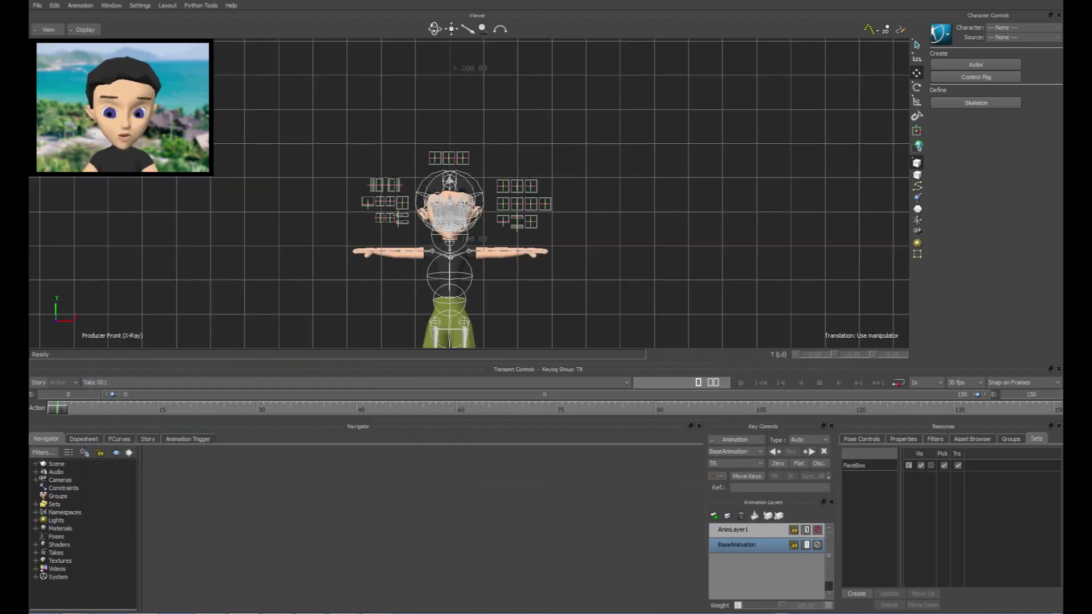
Step: Display only the models in the Producer Front view and frame the head together with its face control boxes
shift+drag(449, 193, 458, 204)
key(ctrl+a)
ctrl+drag(458, 204, 553, 169)
key(ctrl+a)
key(ctrl+a)
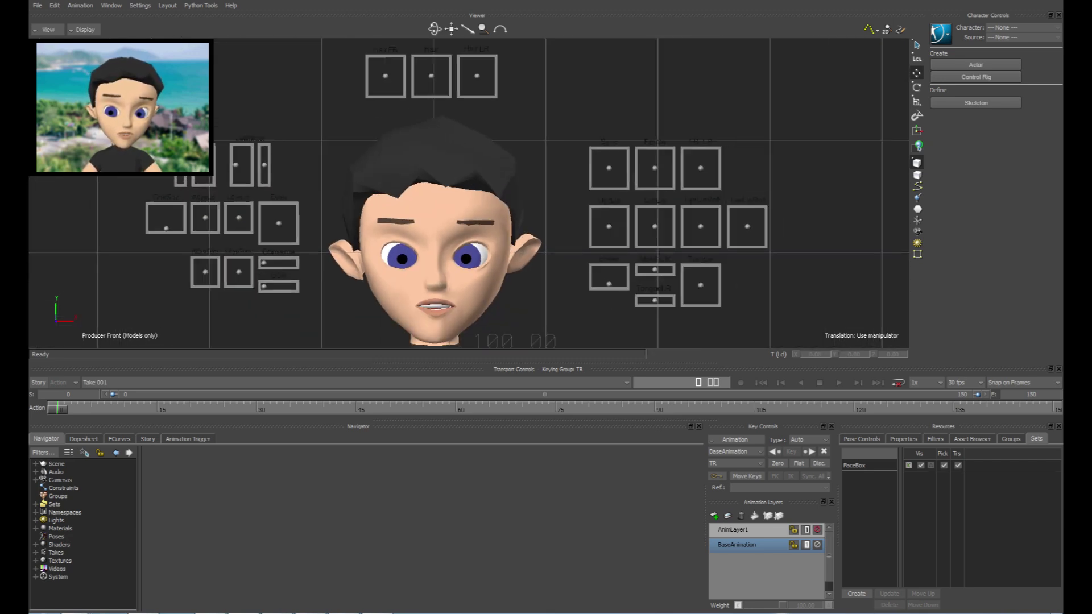
Step: Set the Producer Front camera's background colour to a light grey of about 0.70
click(36, 480)
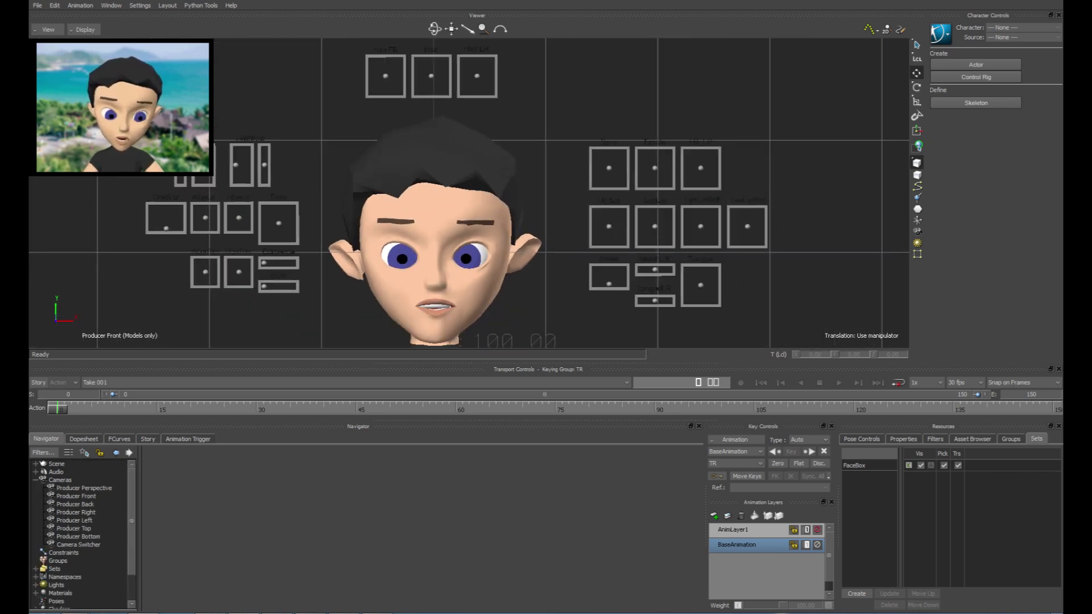
double_click(76, 496)
click(332, 581)
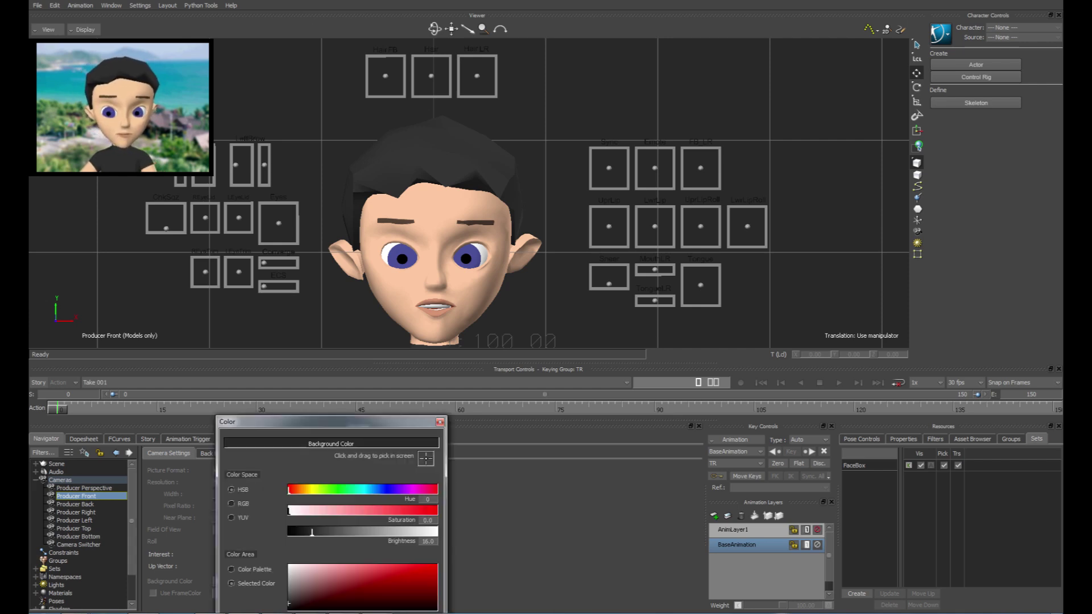
drag(312, 532, 393, 532)
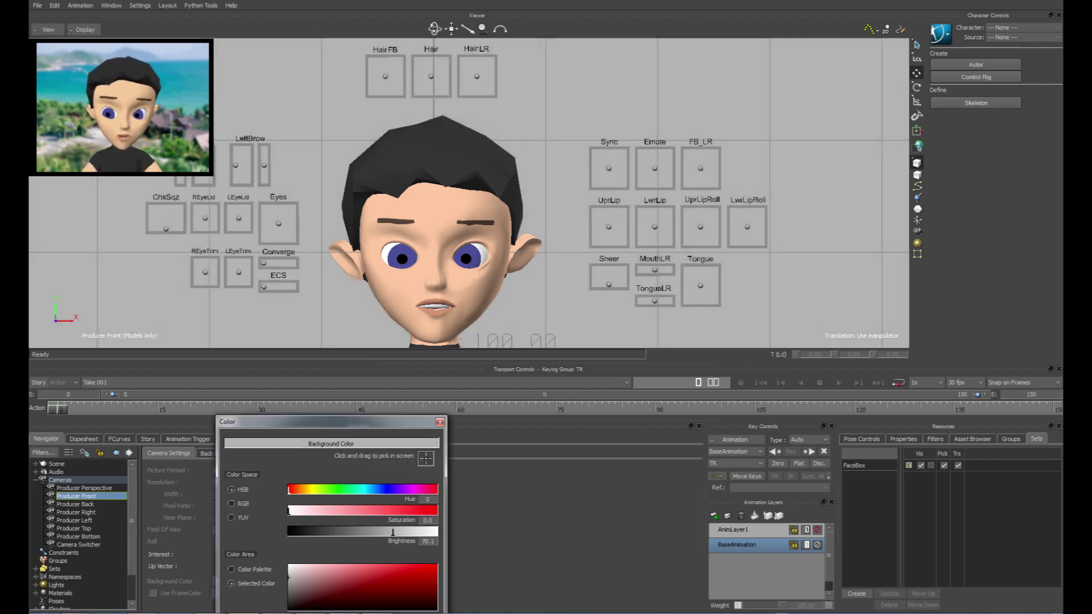
click(440, 422)
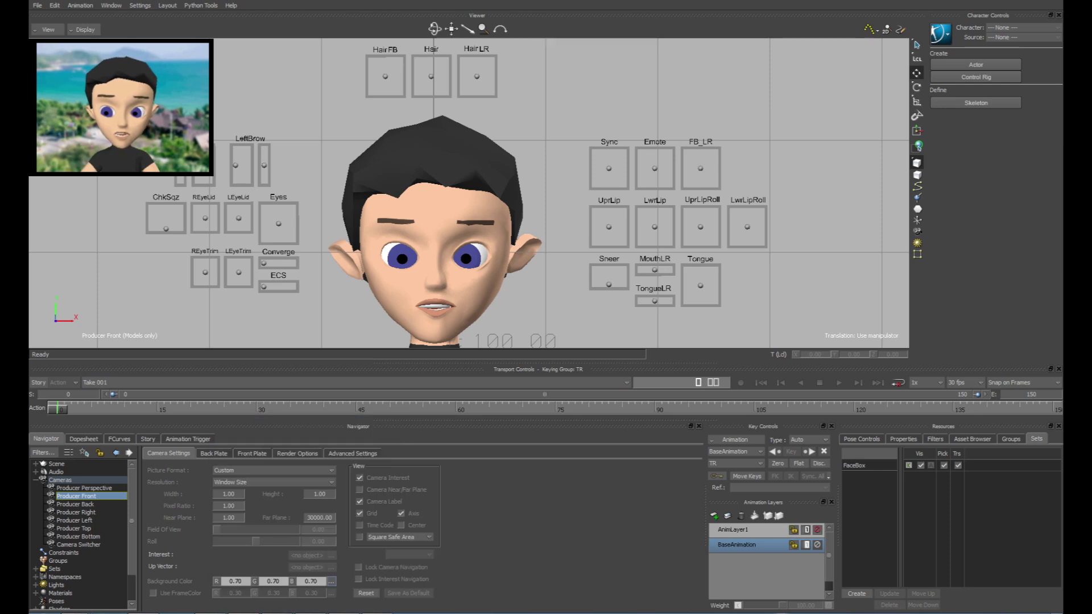
Step: Turn off picking and transforming for the FaceBox set and clear the selection
shift+drag(512, 199, 501, 190)
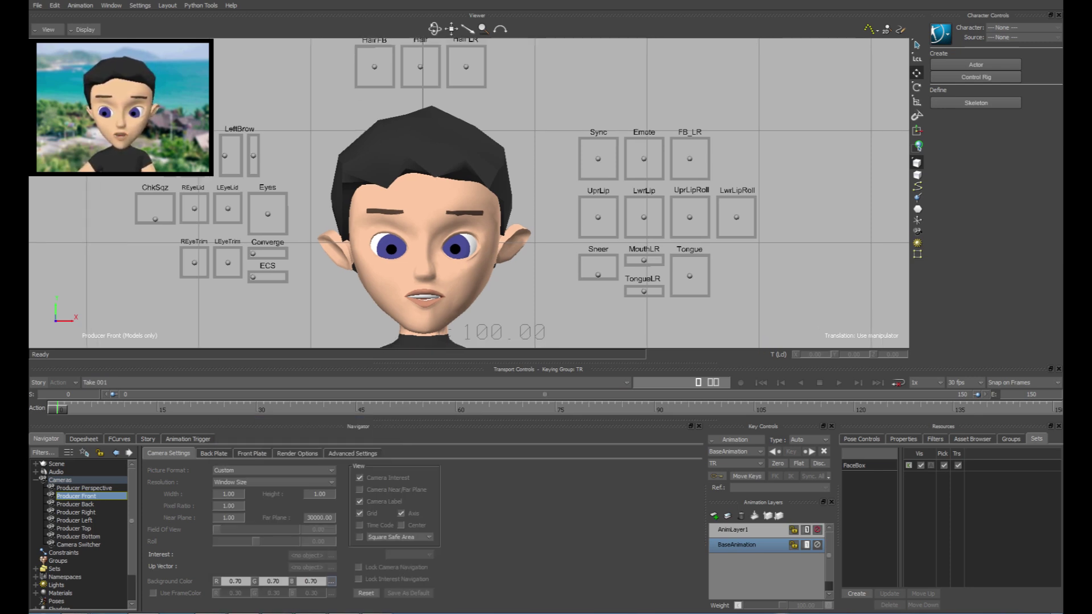
click(855, 466)
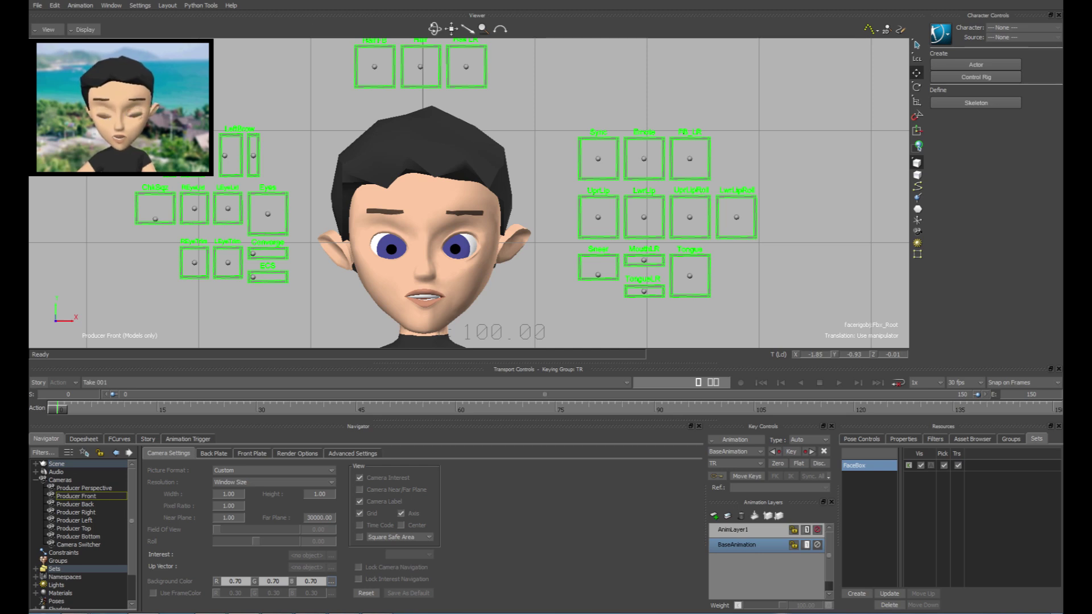
click(943, 466)
click(957, 465)
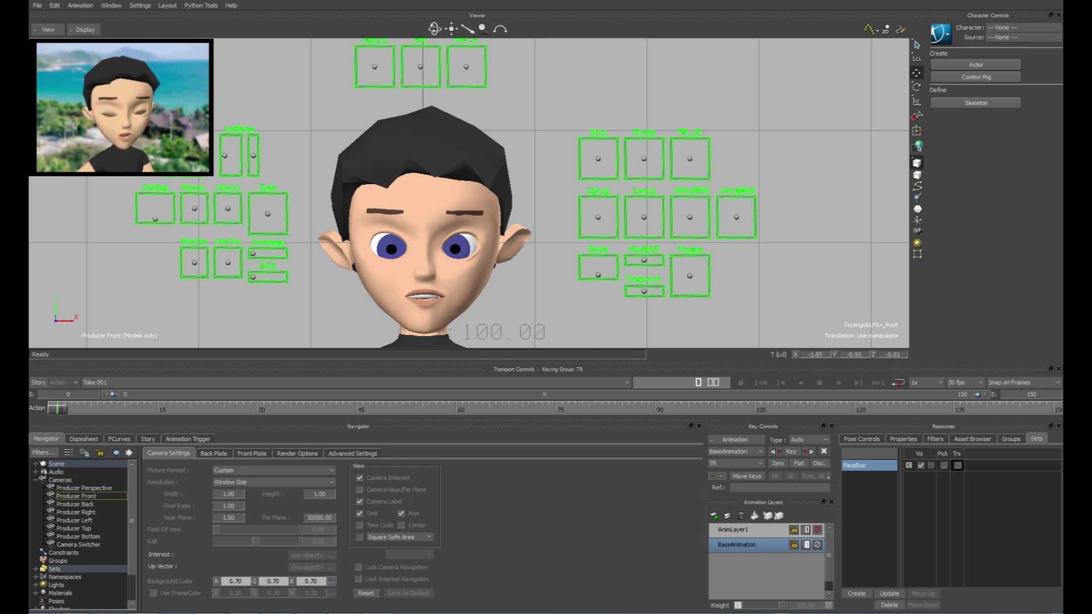
key(shift+d)
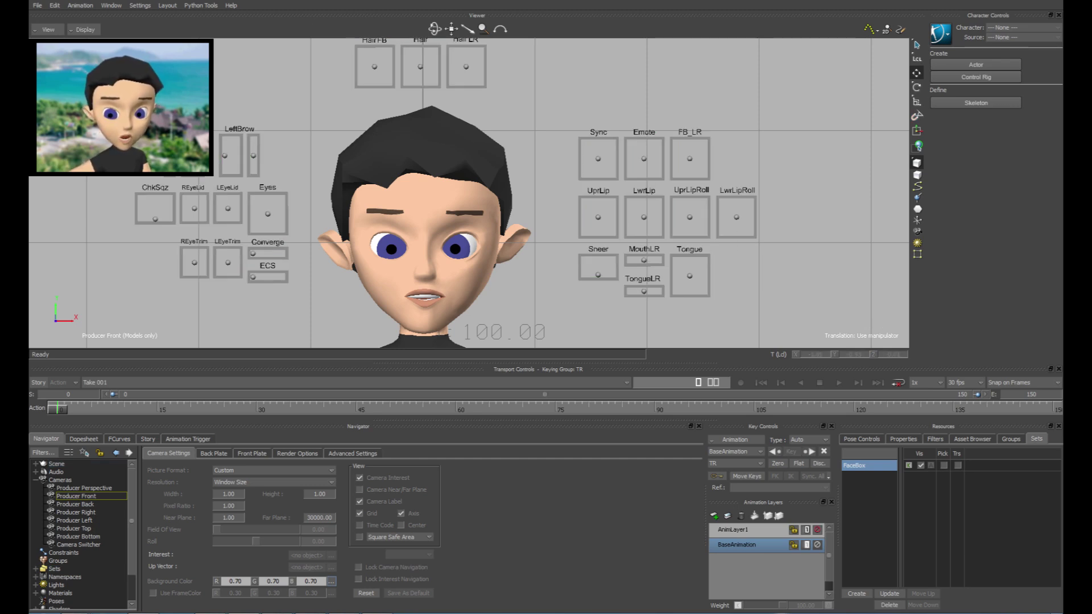
Step: Create a set named controllers from all the sphere controllers of the mouth, hair, brow and eye boxes, and deselect them
drag(794, 319, 822, 338)
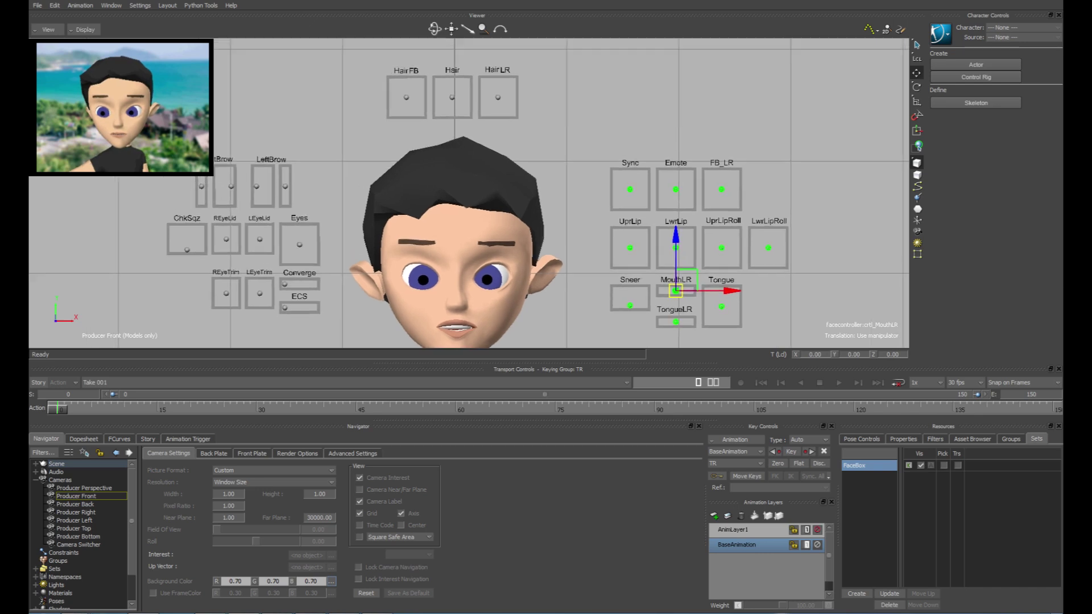
ctrl+drag(559, 74, 390, 112)
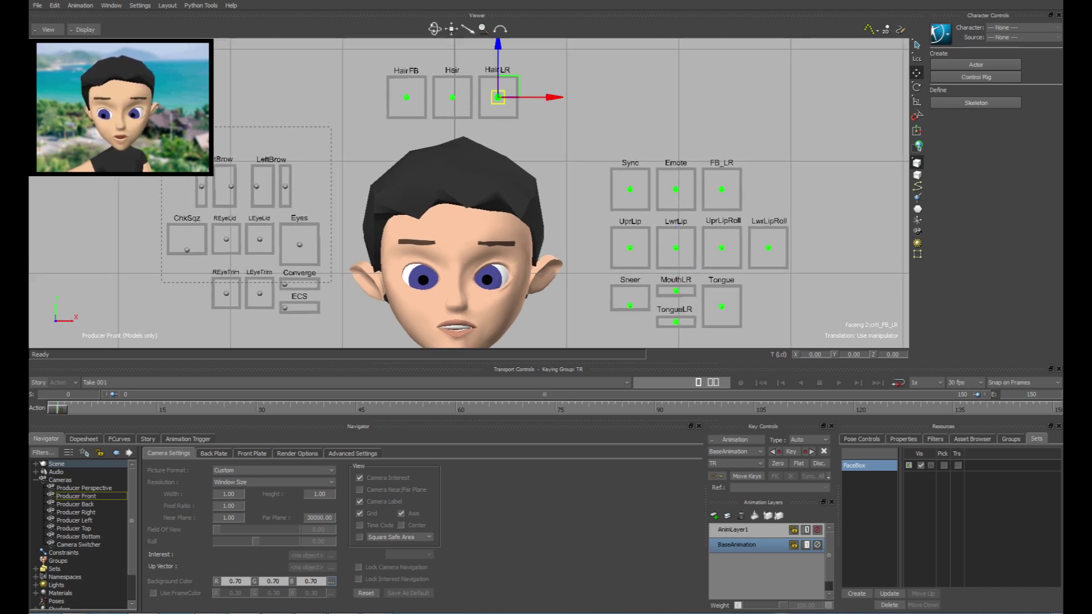
ctrl+drag(162, 283, 160, 322)
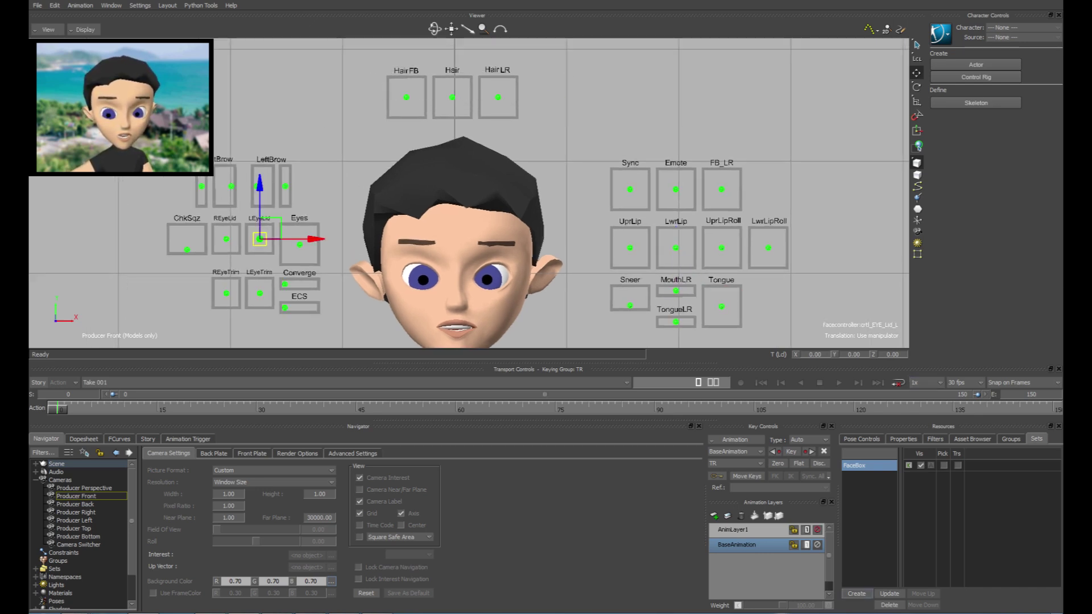
click(856, 594)
double_click(849, 477)
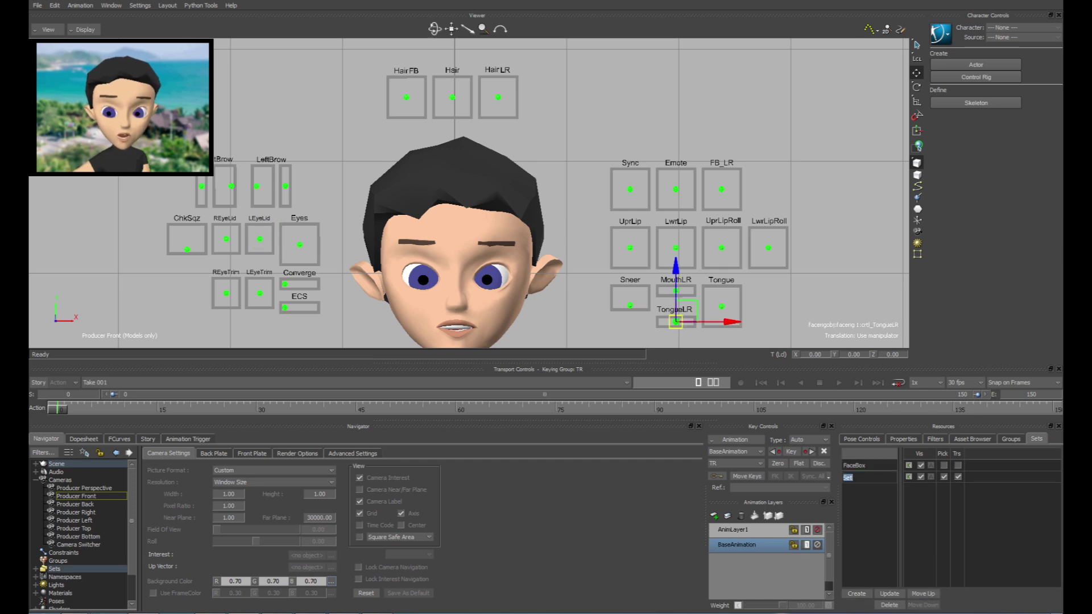
text(contr)
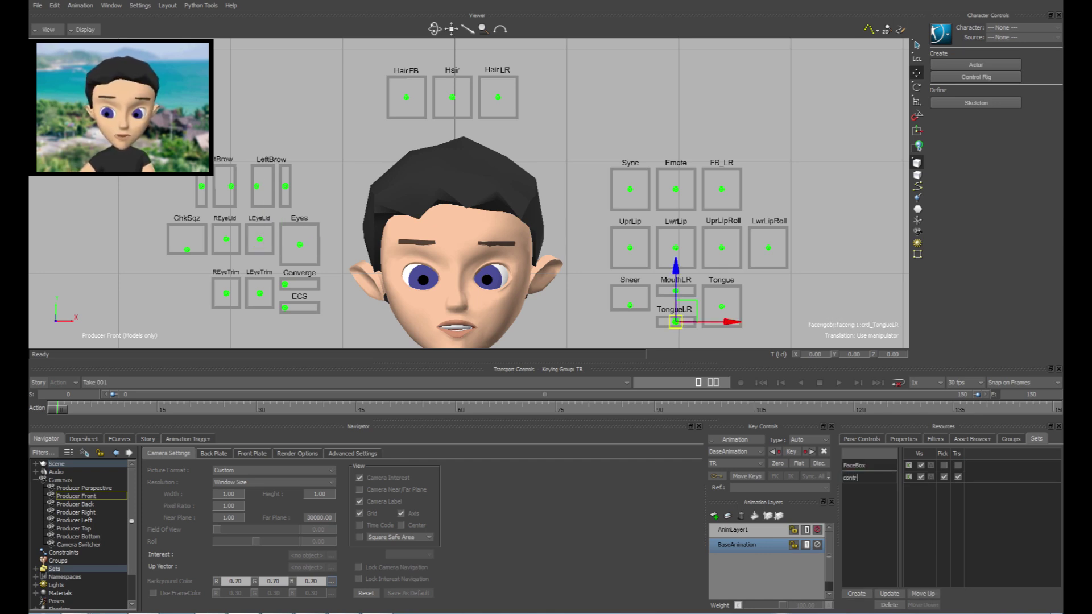
text(ollers)
key(Return)
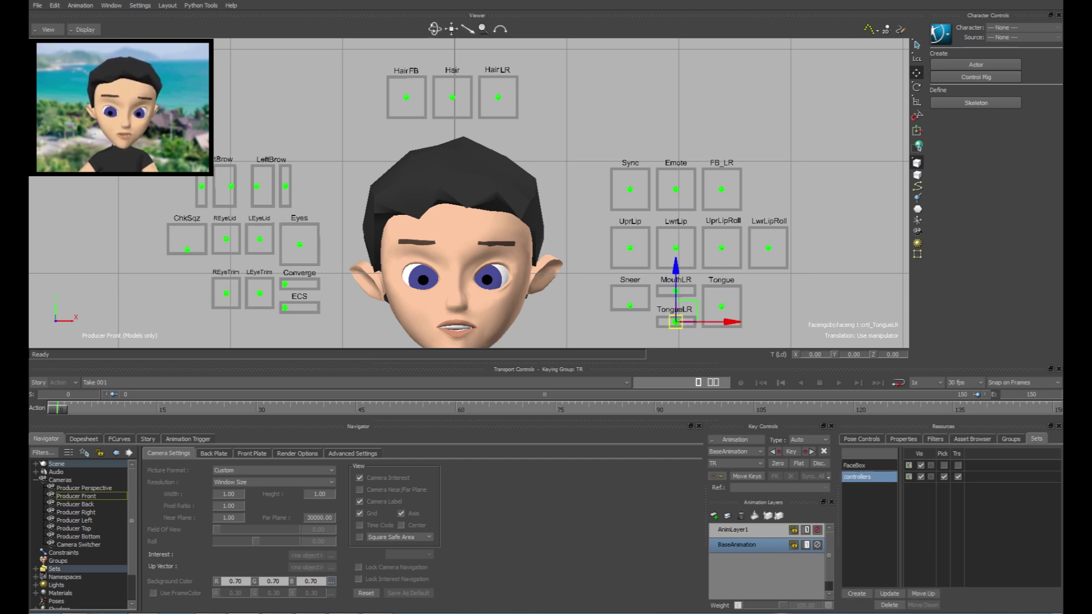
key(shift+d)
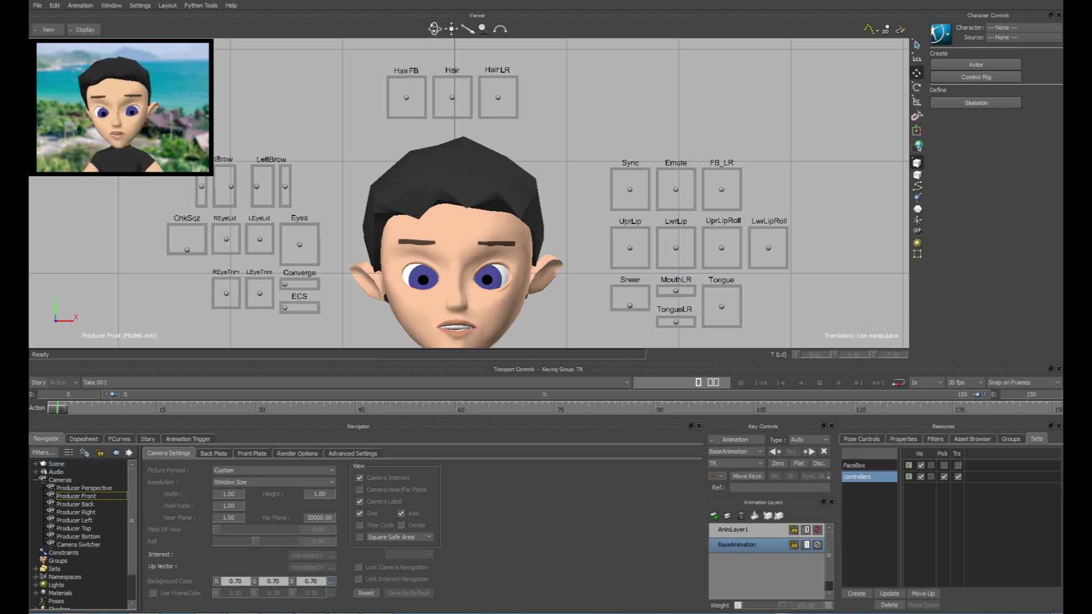
Step: Test the controllers set by selecting all its spheres, clear the selection, and select only the LwrLip sphere
double_click(858, 476)
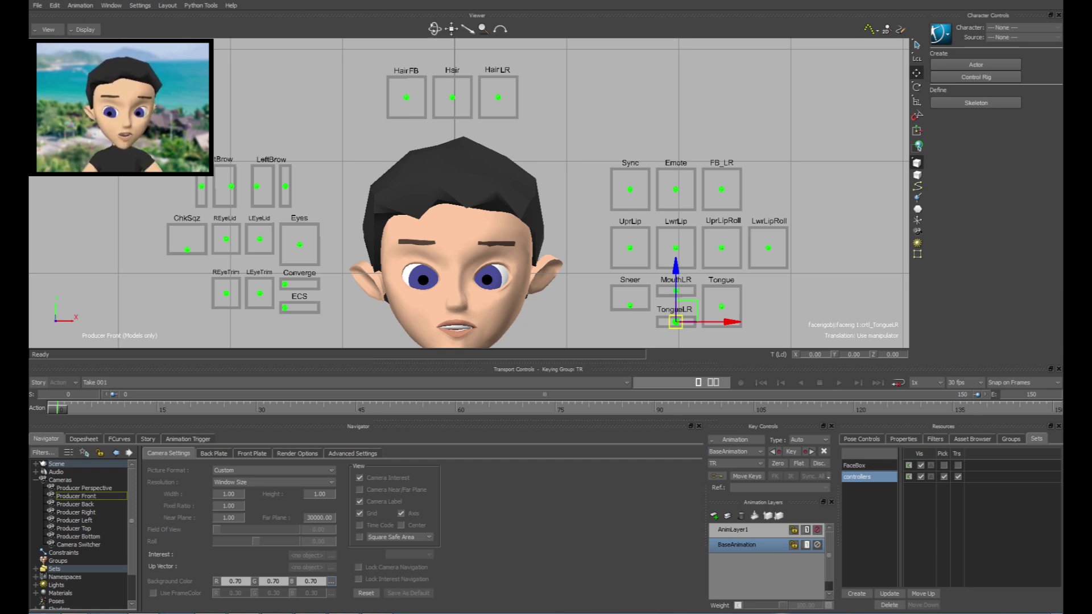
shift+drag(468, 227, 473, 198)
key(shift+d)
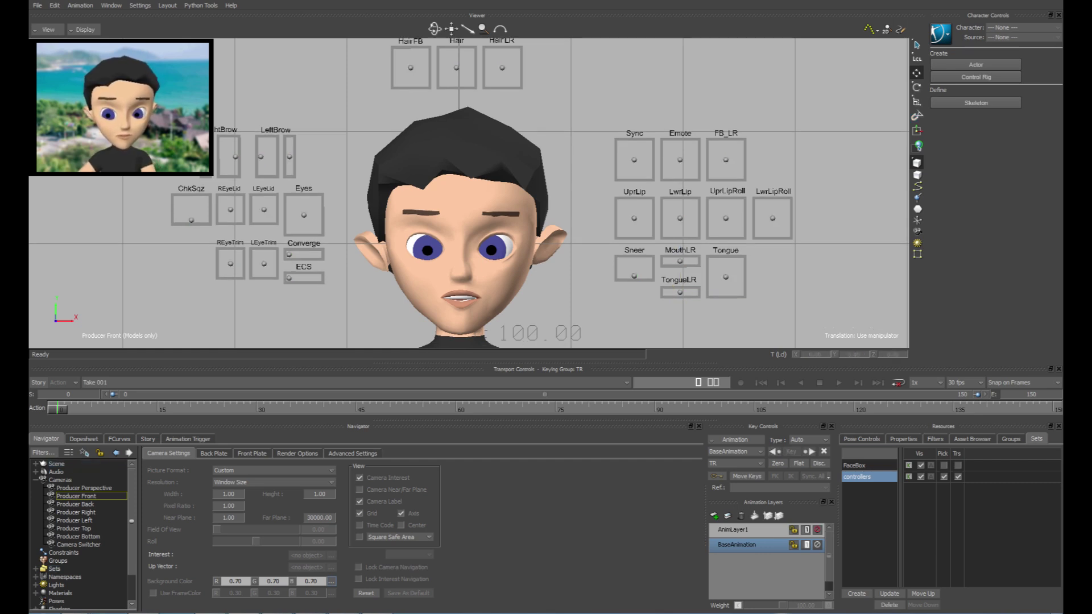
click(680, 219)
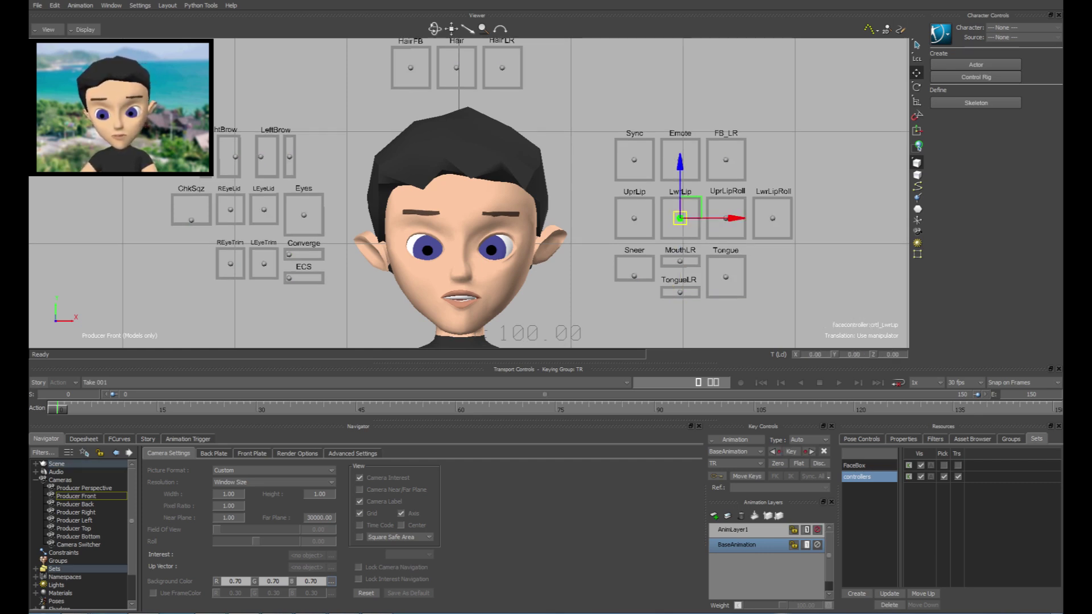
Step: Display the character in X-Ray mode so its skeleton shows, and find the Character asset among the Characters templates
shift+drag(679, 218, 667, 96)
key(ctrl+a)
key(ctrl+a)
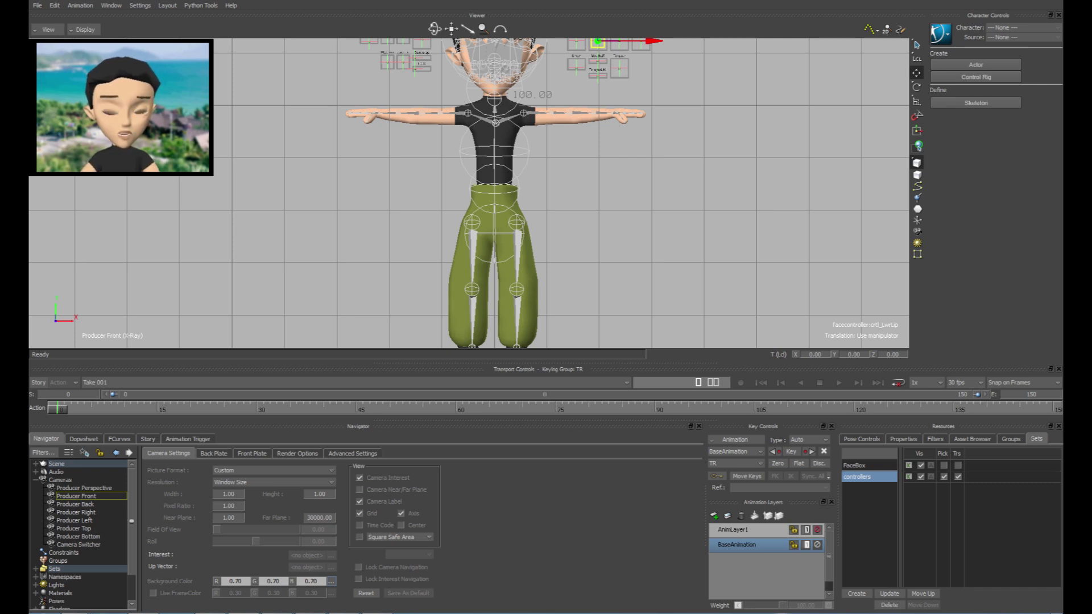
click(972, 439)
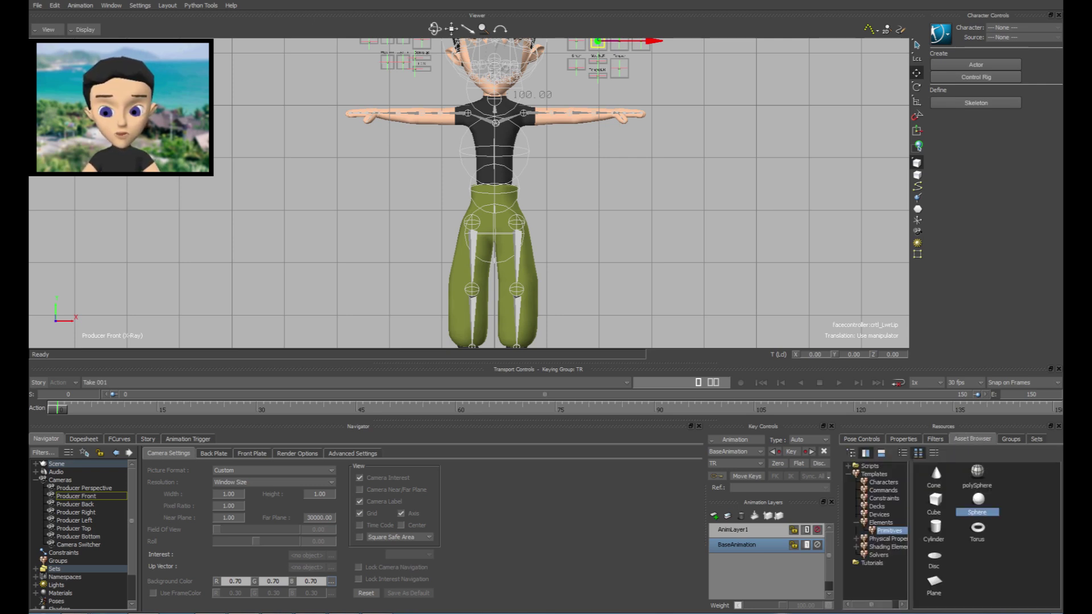
click(883, 482)
click(934, 555)
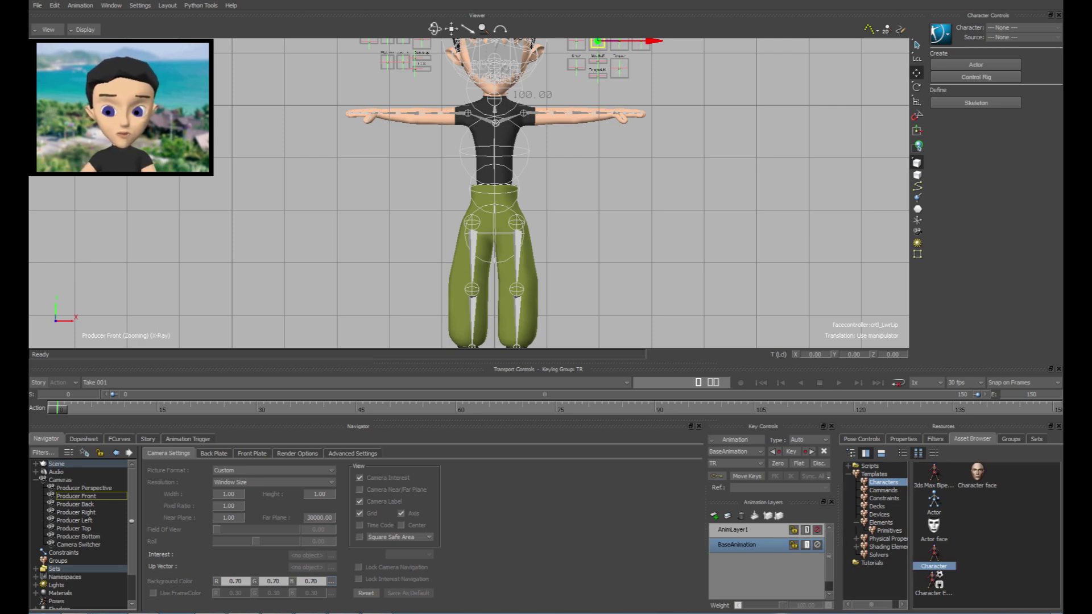
Step: Apply the Character asset to the skeleton's hips and characterize it as a Biped
scroll(474, 204, up, 3)
middle_drag(473, 205, 453, 154)
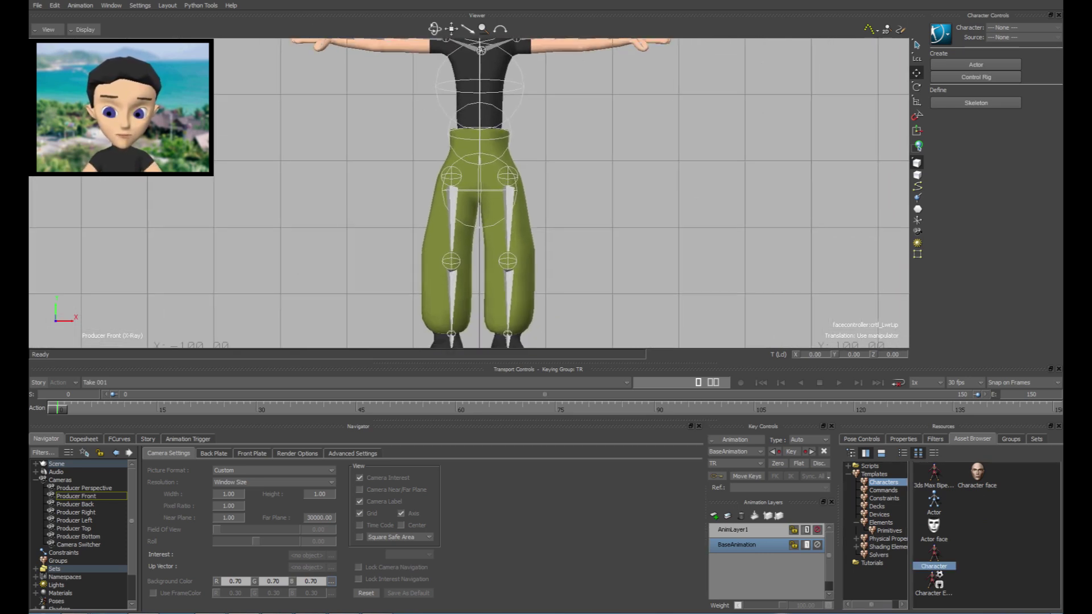
drag(934, 554, 478, 189)
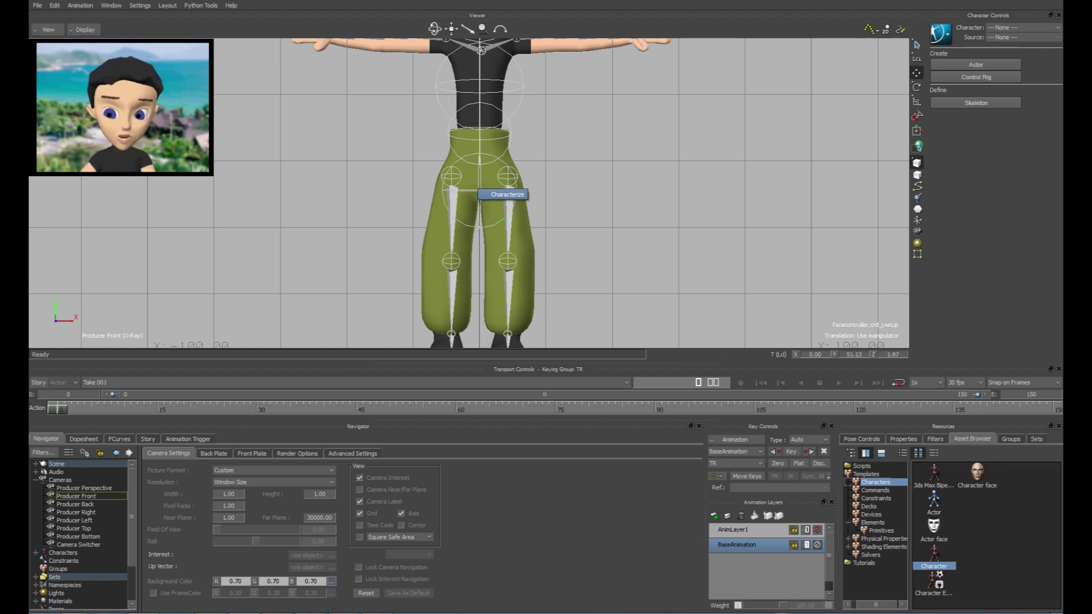
click(500, 195)
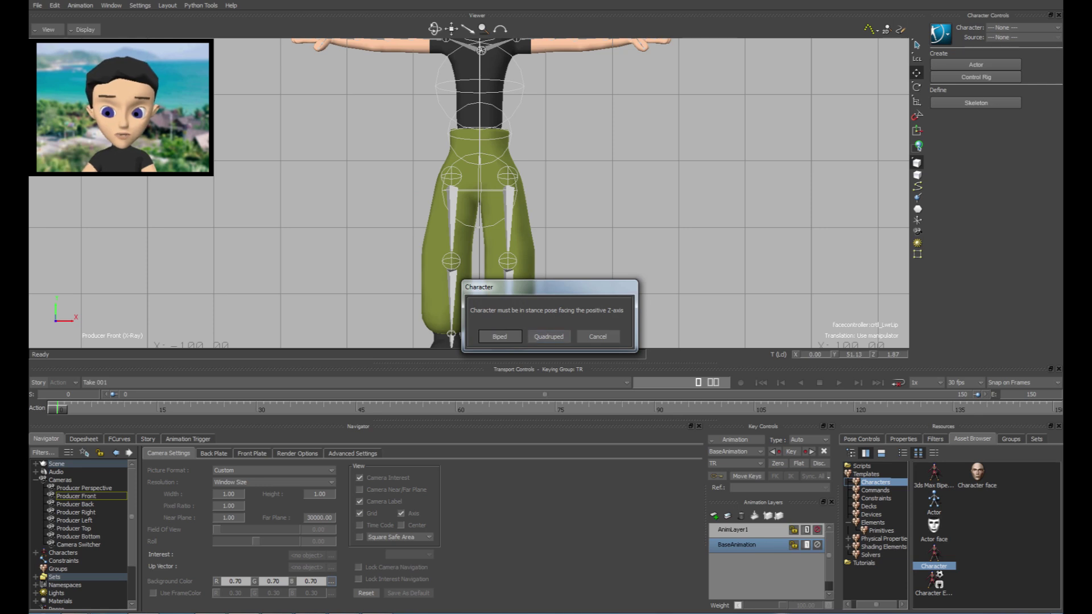
click(500, 336)
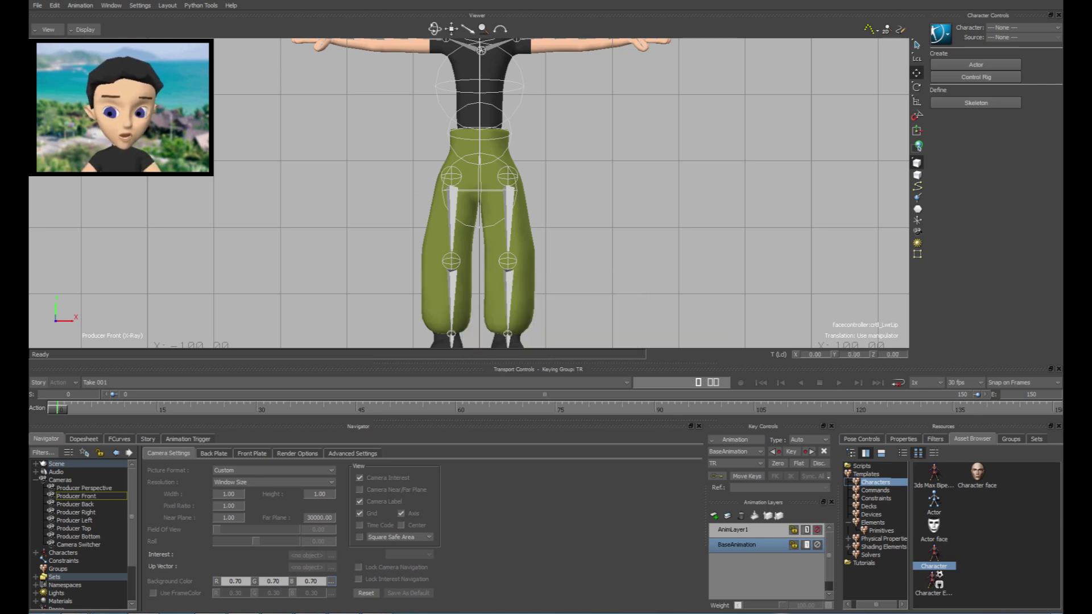
Step: Deselect the LwrLip sphere and return the Producer Front view to Models Only display
scroll(468, 193, down, 8)
shift+drag(479, 193, 478, 233)
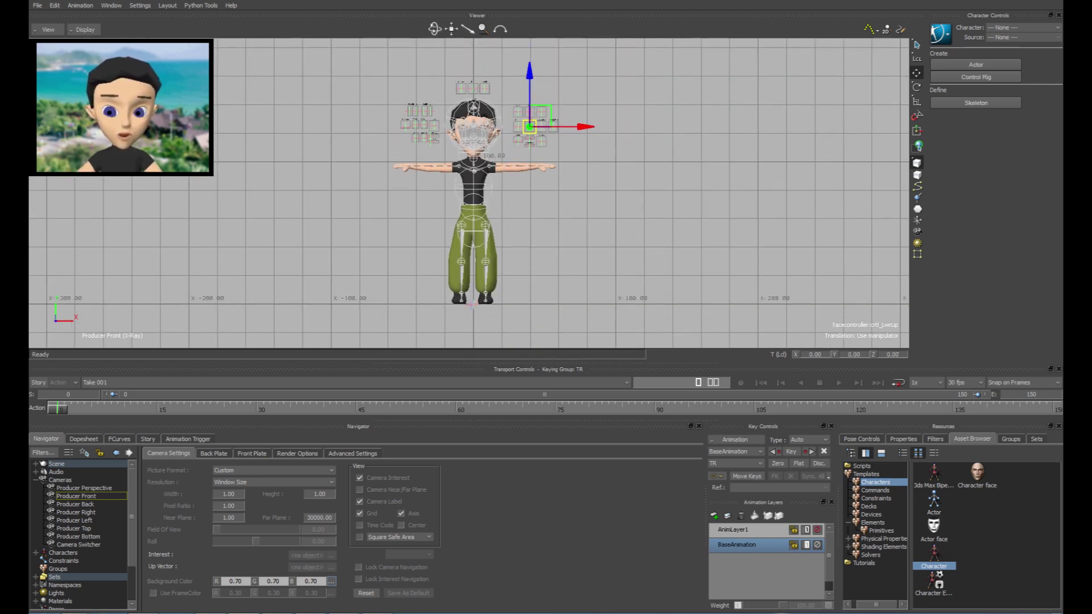
key(shift+d)
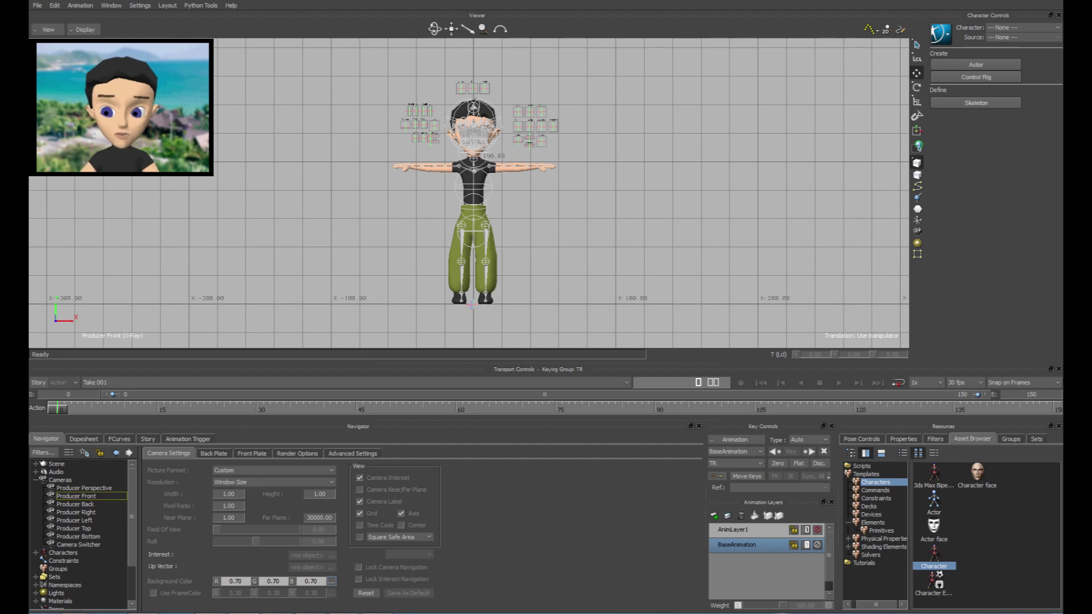
key(ctrl+a)
shift+drag(473, 166, 481, 233)
scroll(469, 193, up, 3)
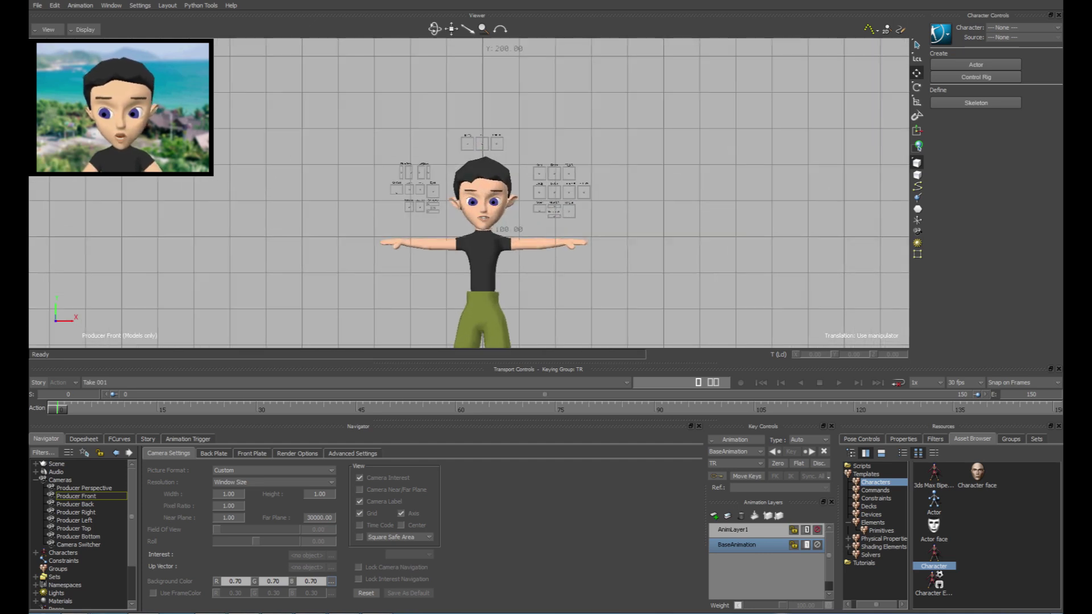
Step: Test picking the mouth controllers by selecting all spheres from Sync to TongueLR together, and clear the selection
scroll(470, 193, up, 2)
scroll(469, 193, up, 4)
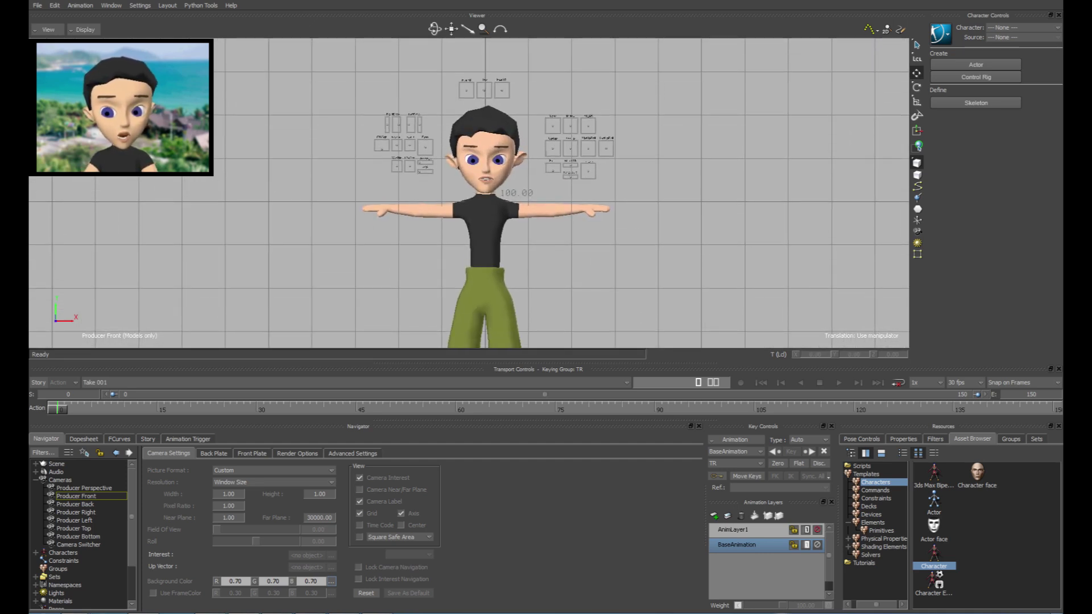
shift+drag(469, 193, 481, 156)
scroll(482, 155, up, 4)
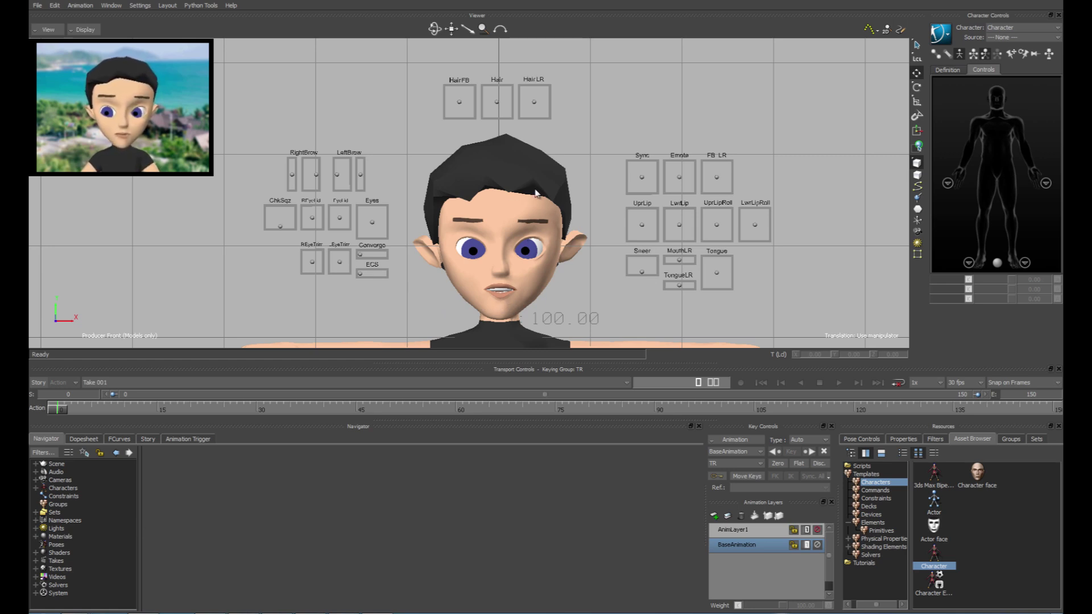
drag(791, 149, 612, 313)
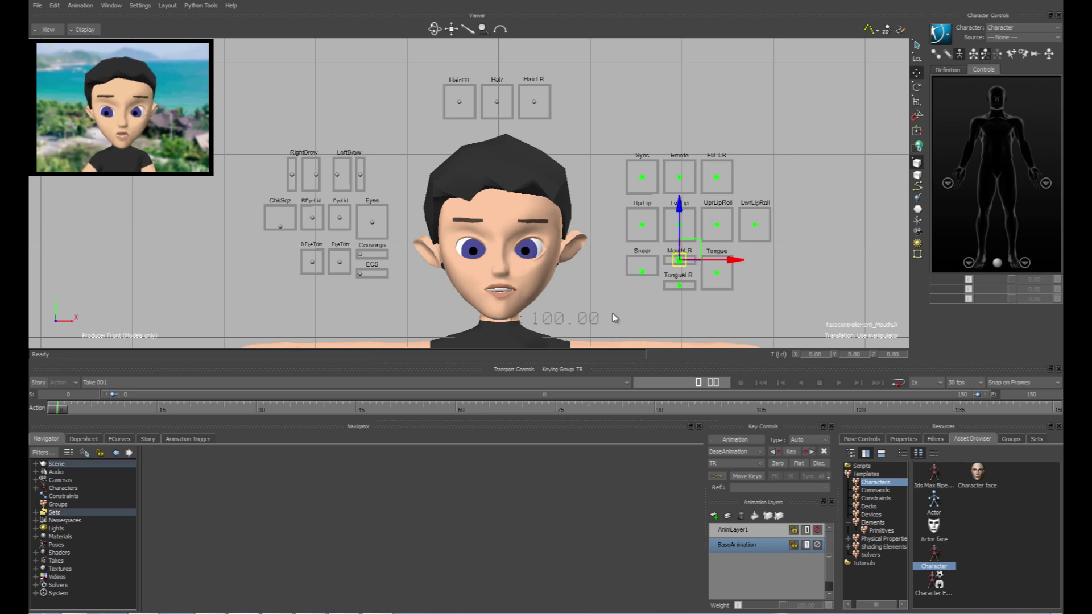
click(803, 308)
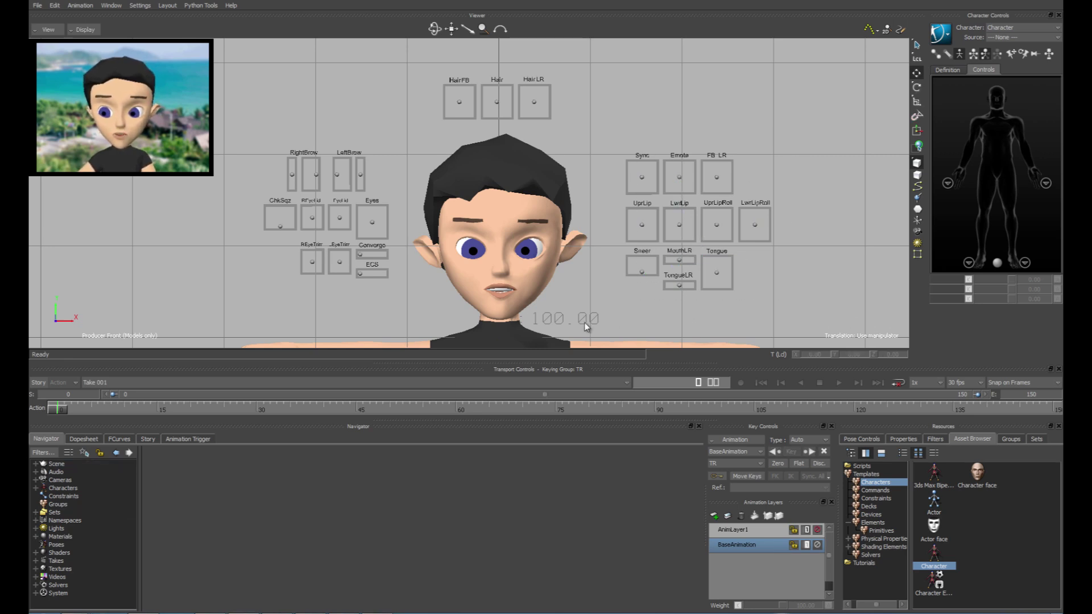